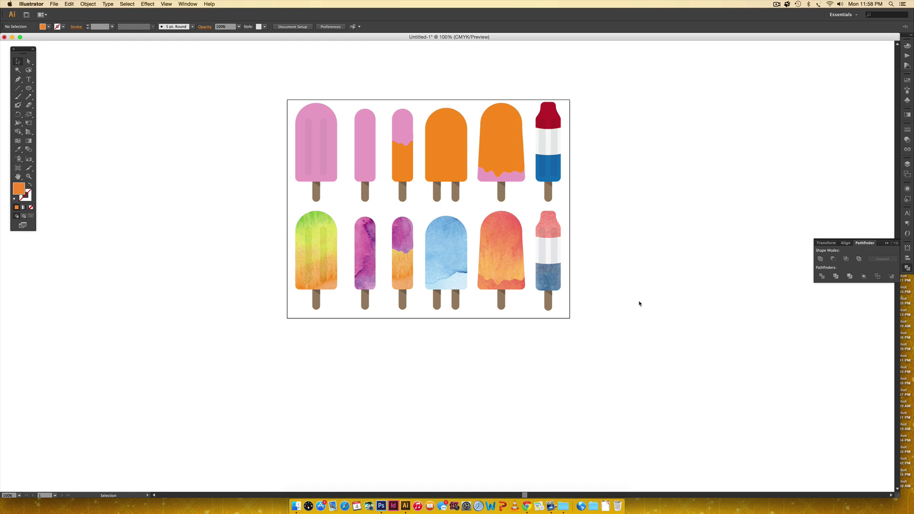
Examine the first pink popsicle's component shapes and the CMYK fill colors of its stick, stick shadow and body
scroll(628, 288, right, 5)
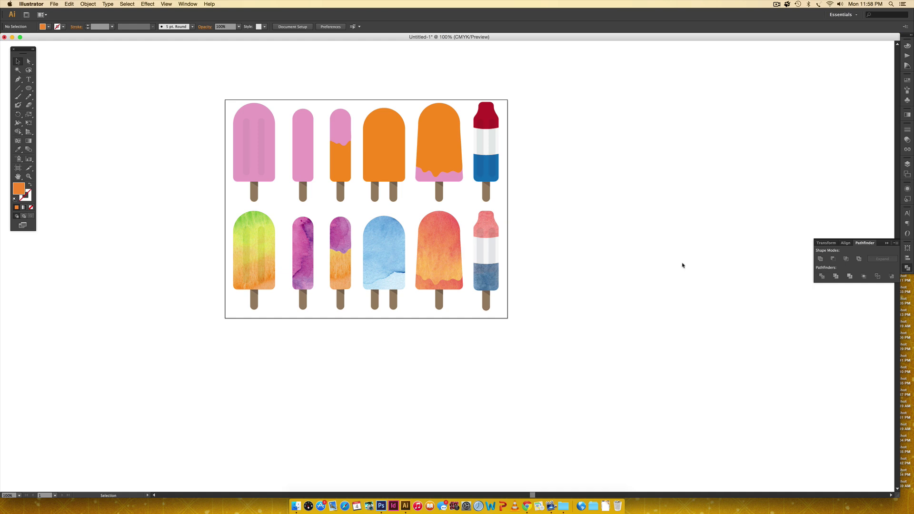
drag(205, 78, 282, 198)
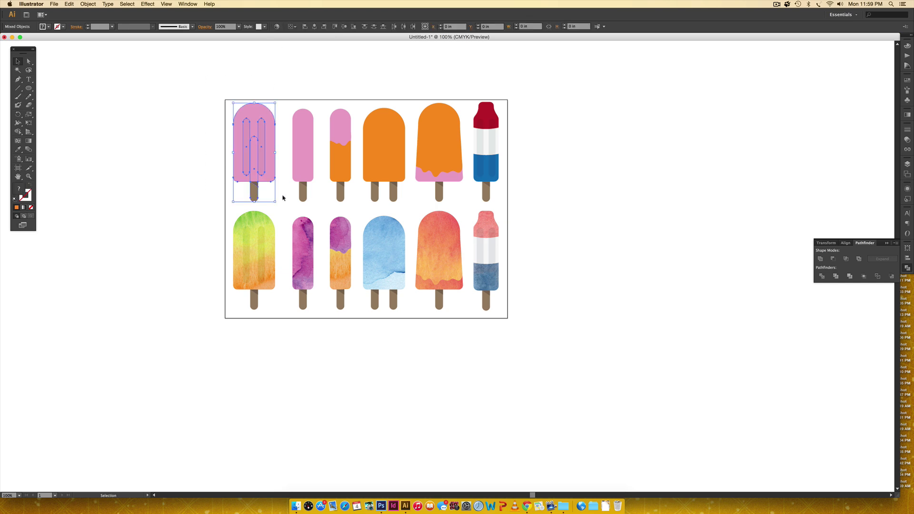
click(610, 213)
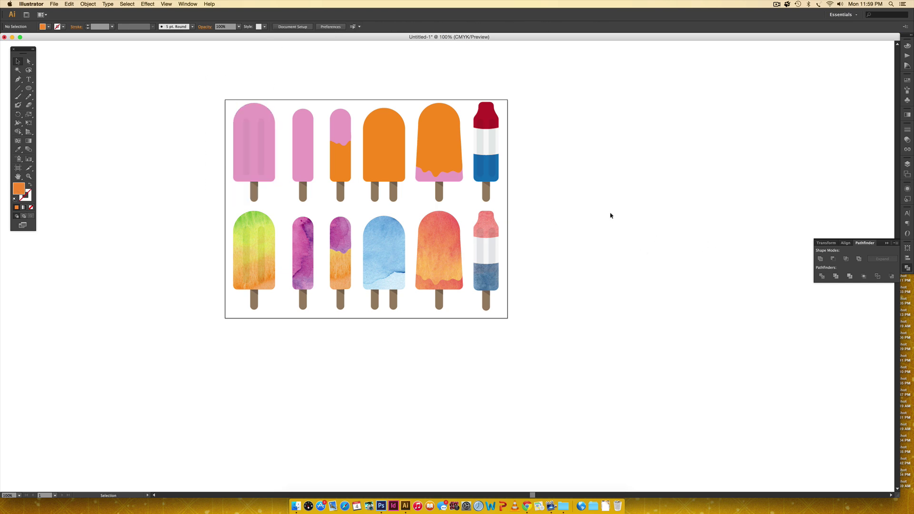
scroll(595, 206, right, 2)
scroll(596, 205, up, 1)
key(super+equal)
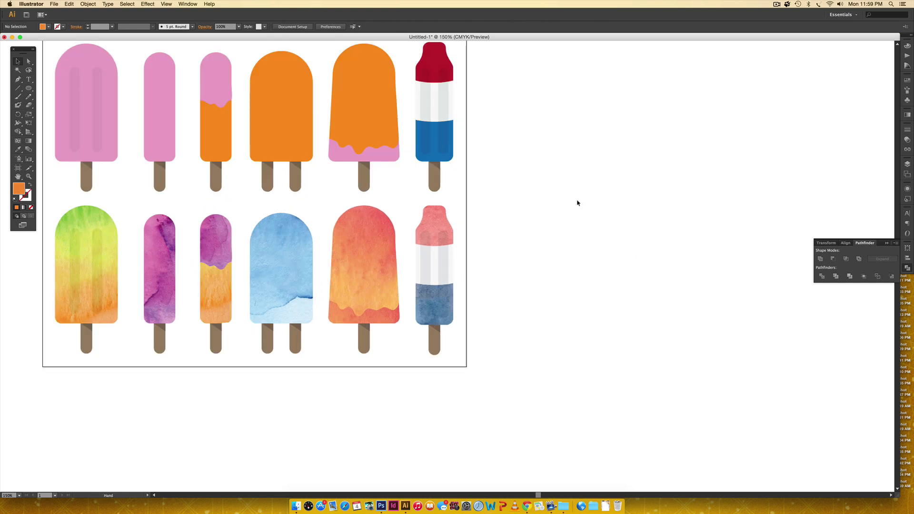
scroll(530, 167, up, 3)
scroll(530, 167, left, 4)
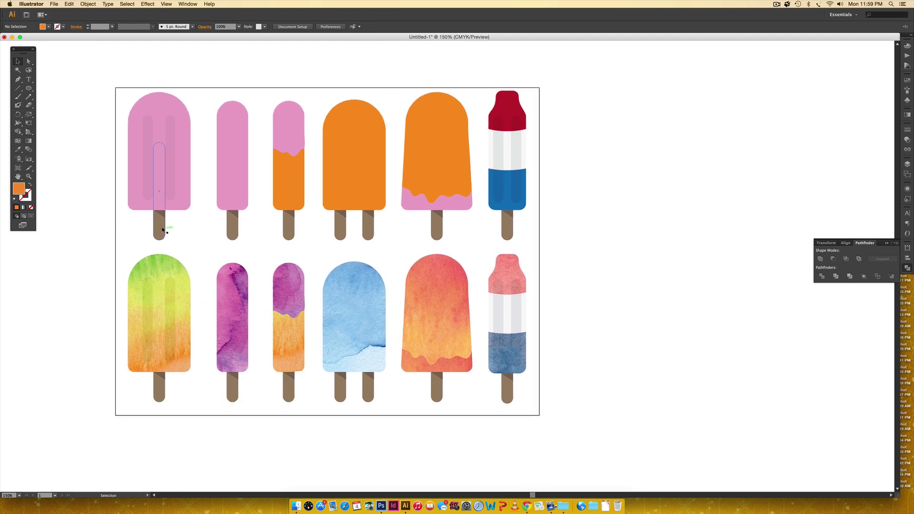
key(a)
click(158, 230)
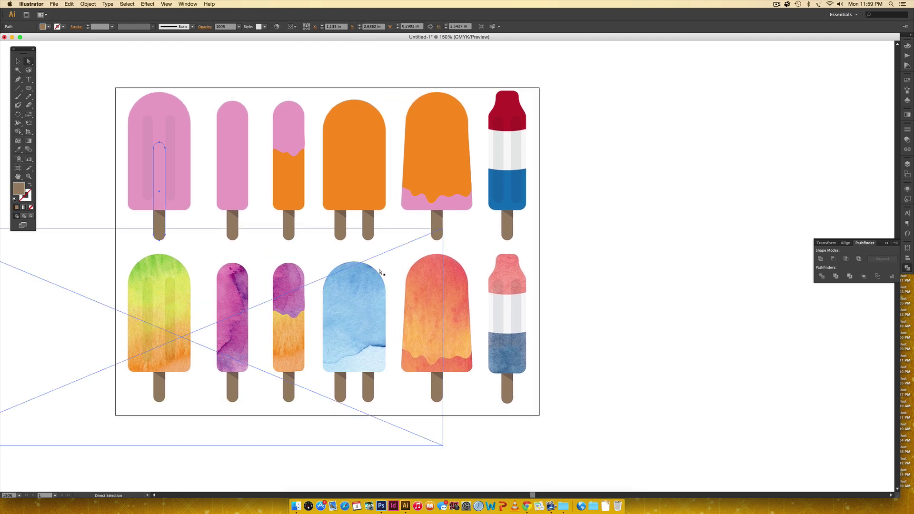
click(907, 45)
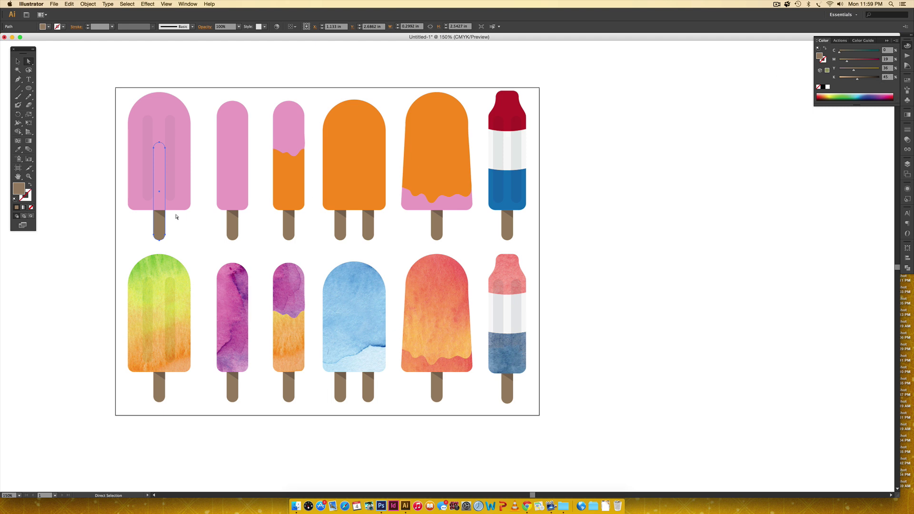
click(159, 211)
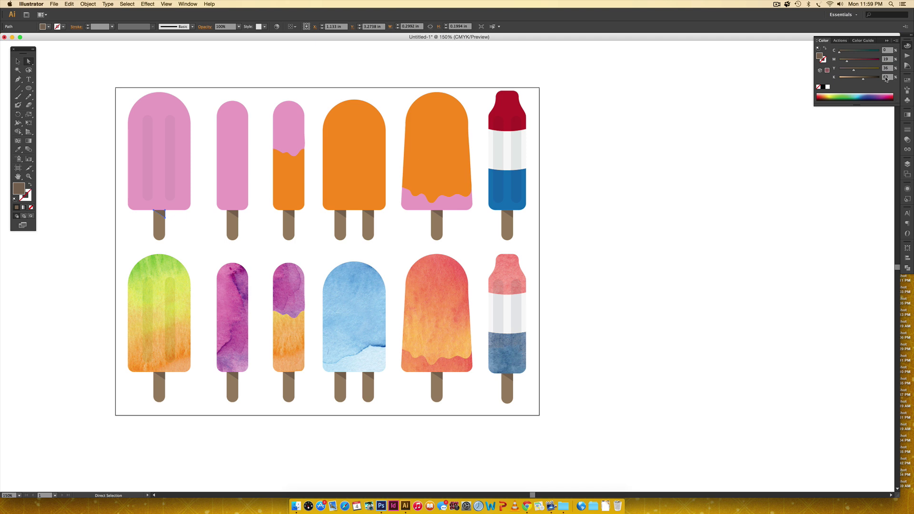
click(153, 98)
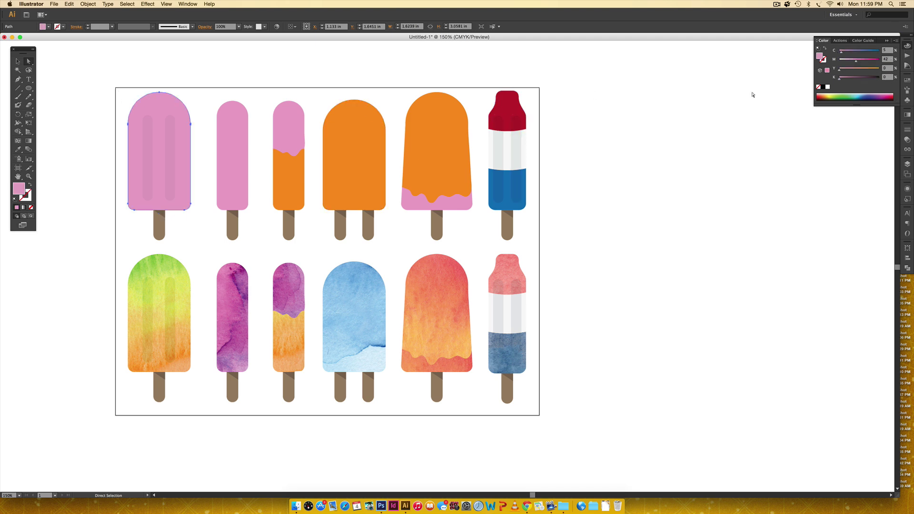
key(v)
click(597, 219)
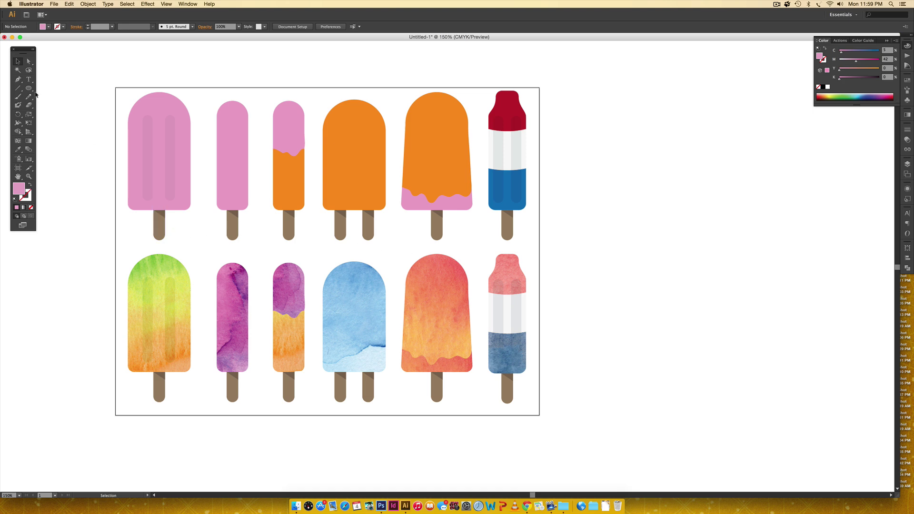
Draw a narrow vertical rounded rectangle about 0.36 by 2.9 in beside the artboard and fill it with the existing sticks' brown
drag(28, 88, 51, 97)
click(635, 218)
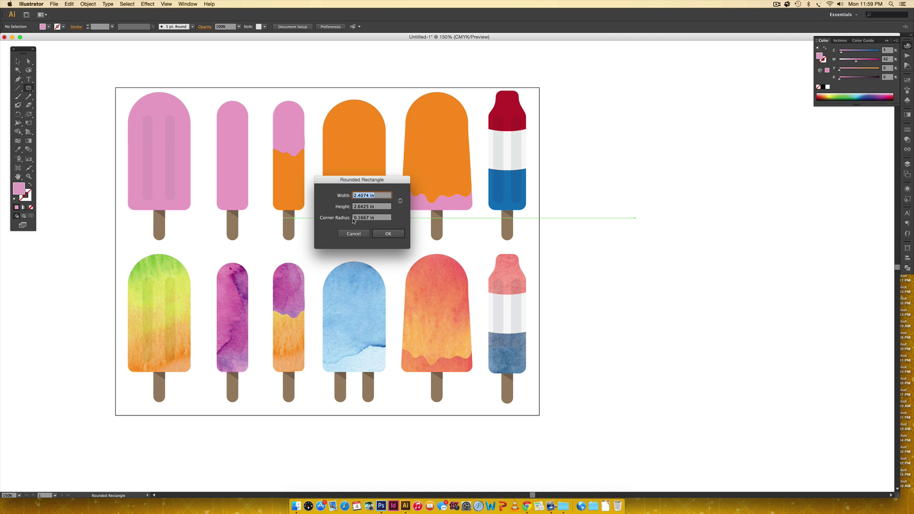
click(353, 233)
drag(629, 112, 641, 224)
key(i)
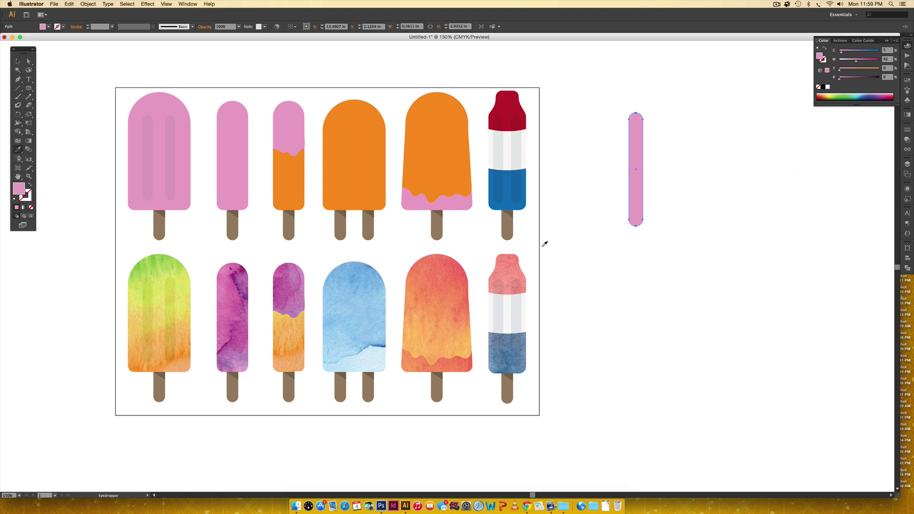
click(507, 231)
key(v)
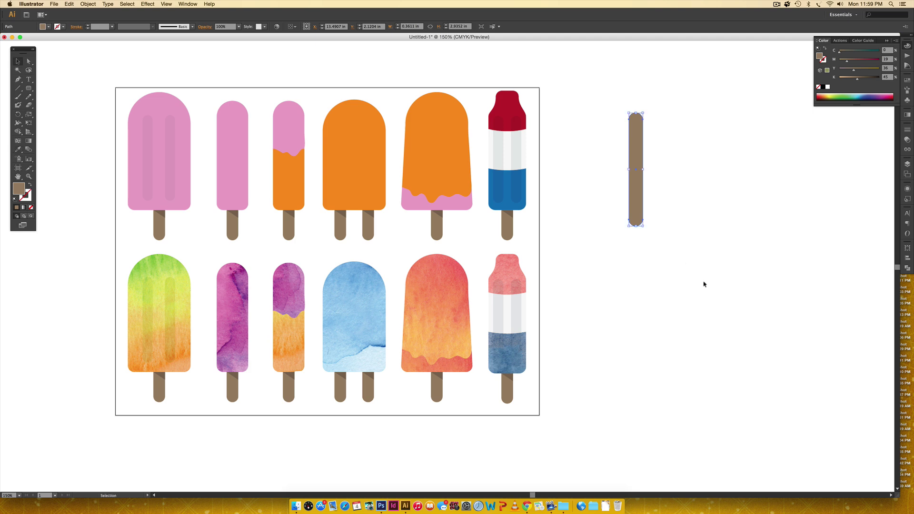
click(718, 314)
Draw a rounded rectangle about 1.66 by 2.49 in over the stick as the popsicle body and center both shapes horizontally
click(29, 89)
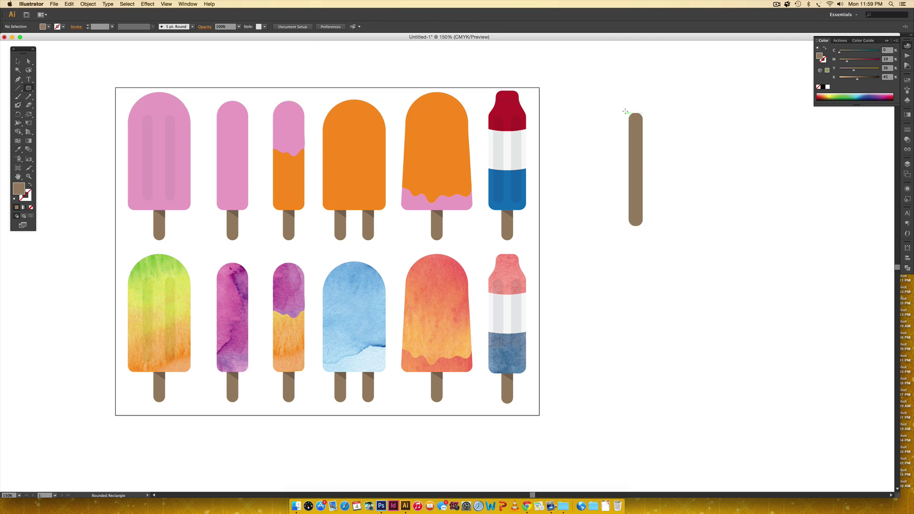
drag(608, 110, 672, 207)
key(v)
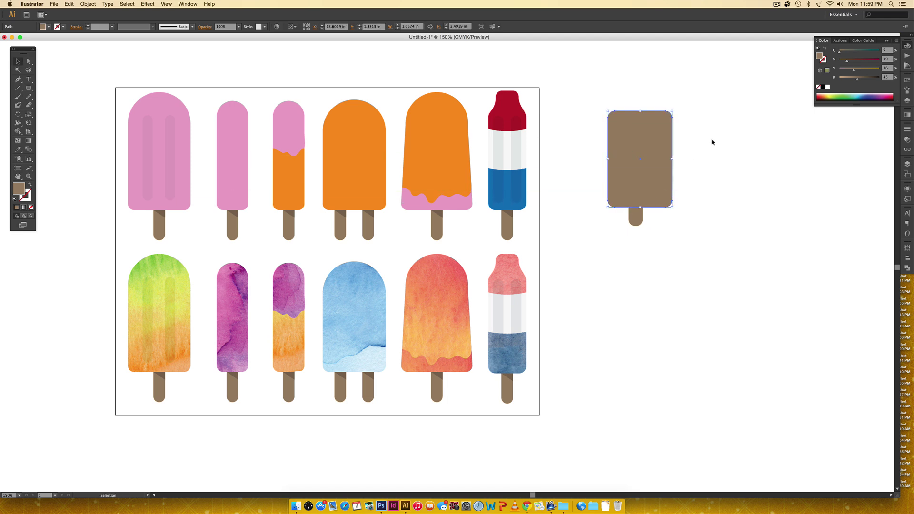
drag(713, 147, 561, 299)
click(320, 27)
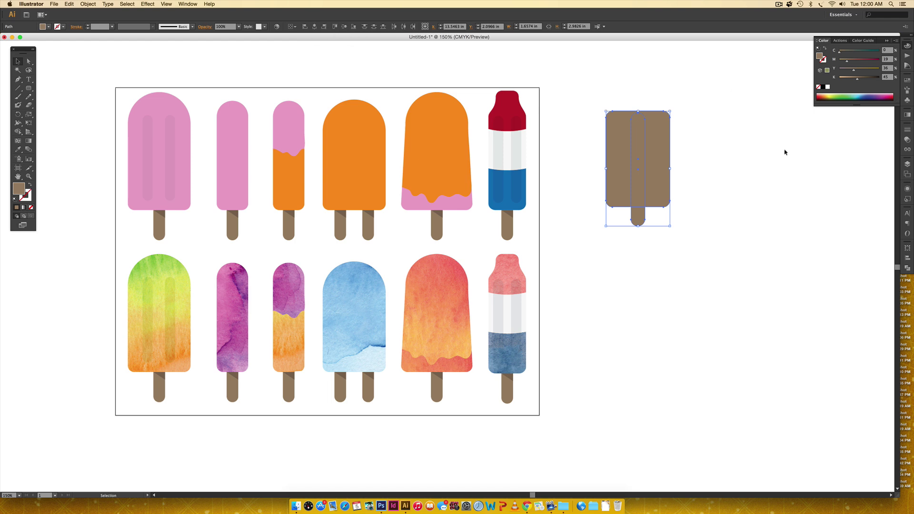
Move the new stick straight down so that more of it extends below the popsicle body
click(676, 224)
drag(642, 220, 642, 230)
click(751, 204)
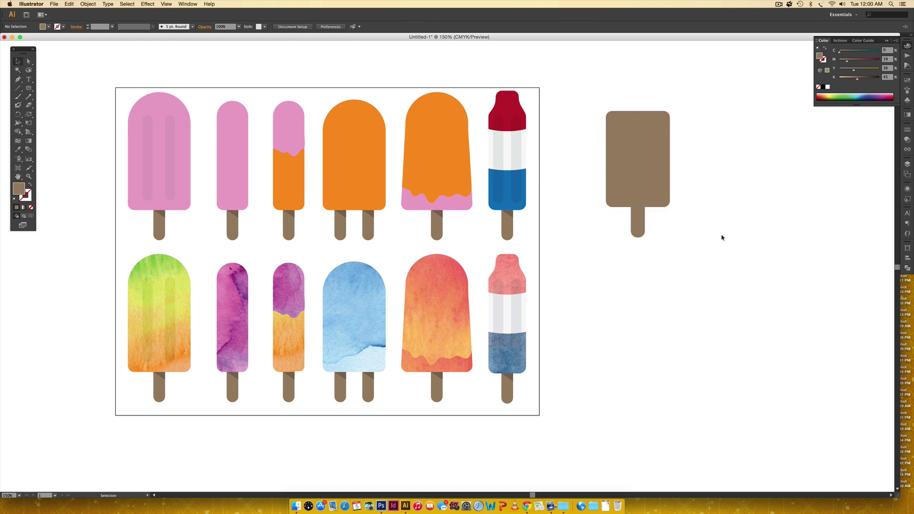
Draw a circle about 1.66 in across, matching the body's width, and move it straight up to form the popsicle's rounded top
scroll(692, 239, up, 1)
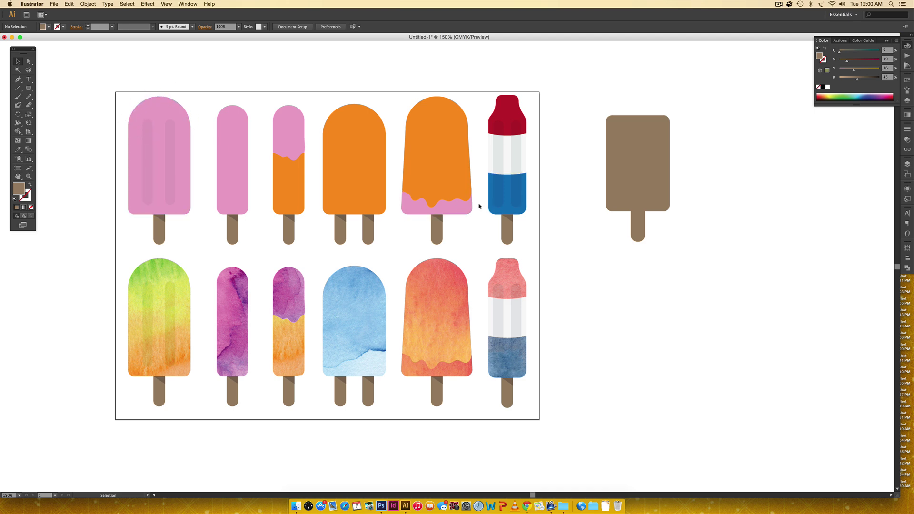
drag(29, 88, 51, 107)
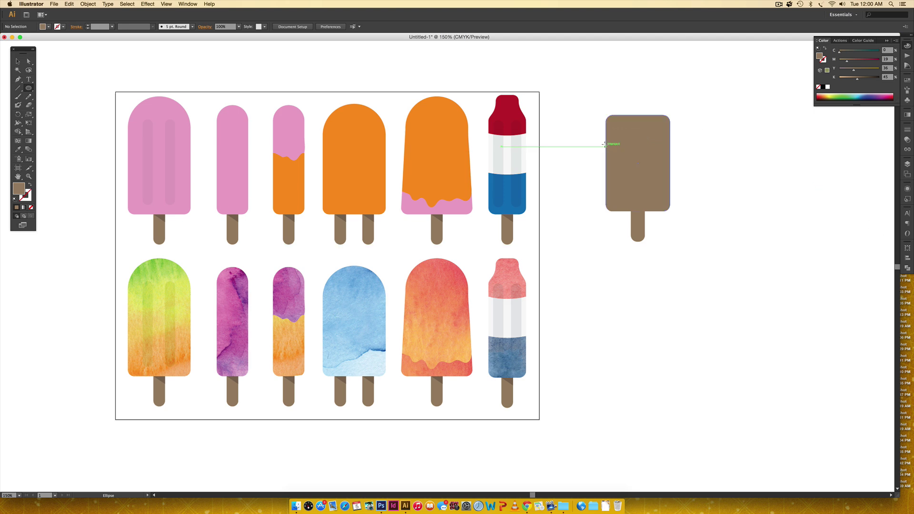
drag(605, 145, 669, 163)
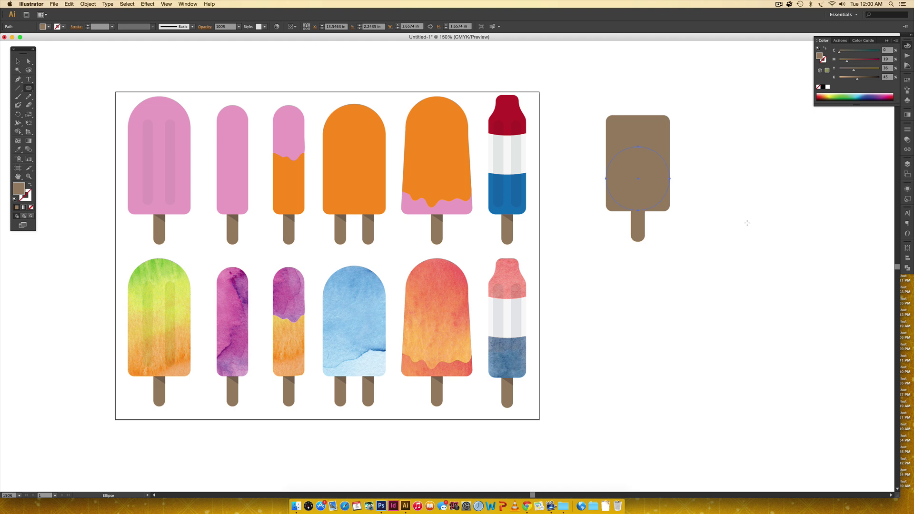
key(v)
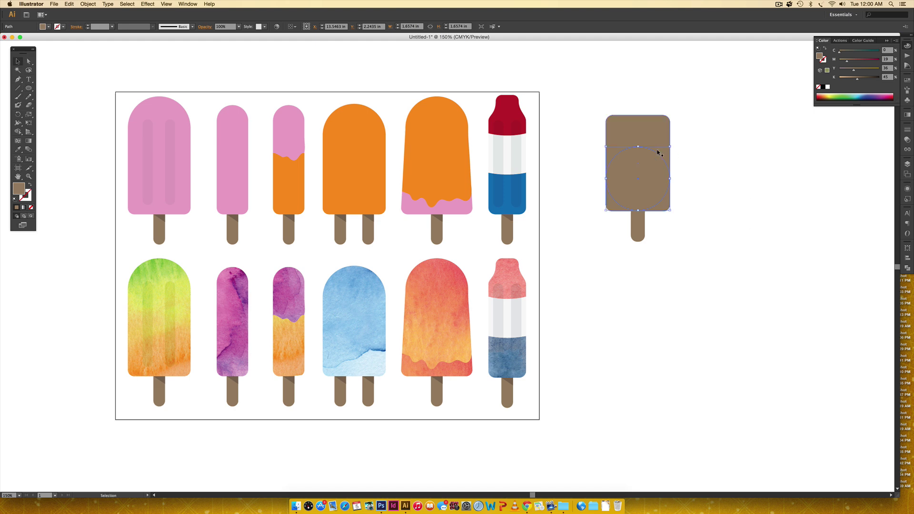
drag(657, 150, 658, 101)
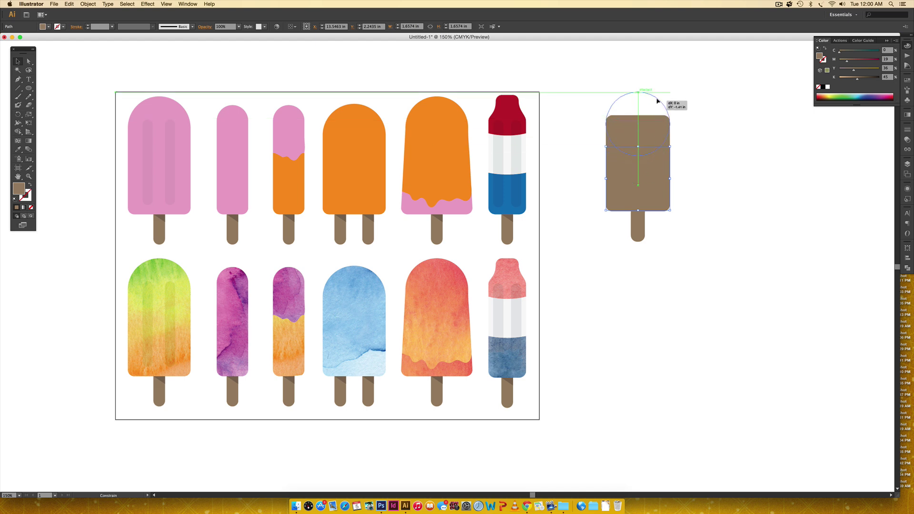
drag(657, 101, 658, 101)
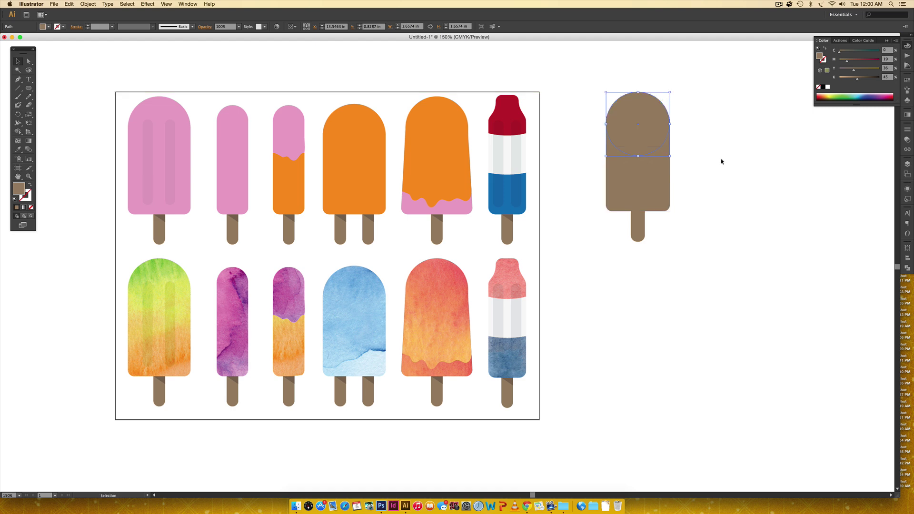
Unite the circle and the body rectangle into one shape with Pathfinder
shift+click(651, 186)
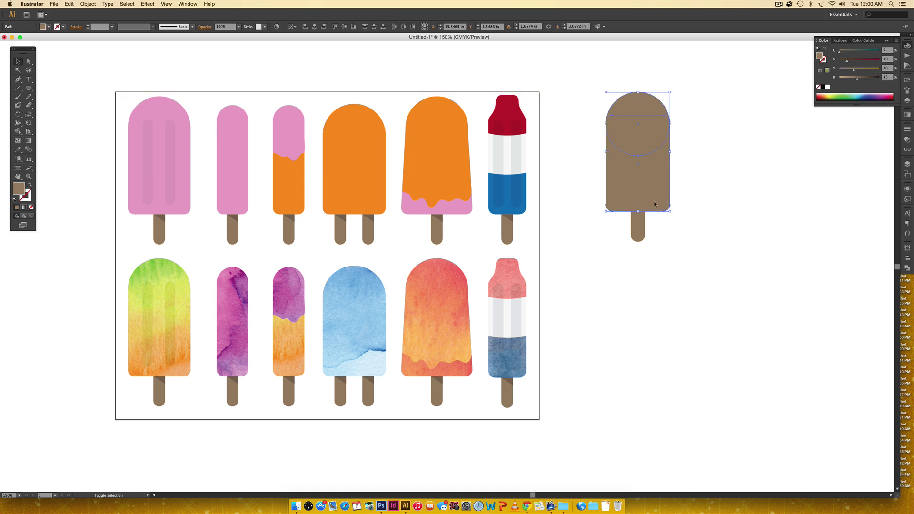
click(909, 268)
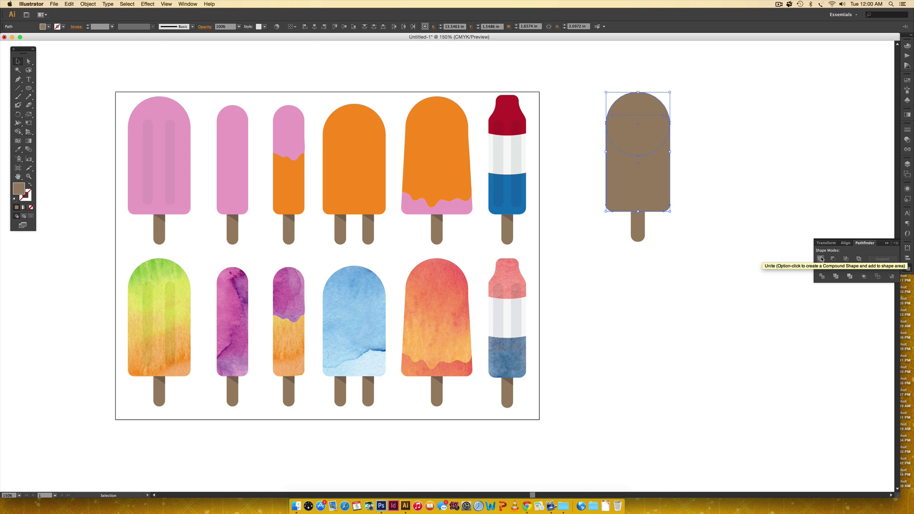
click(187, 4)
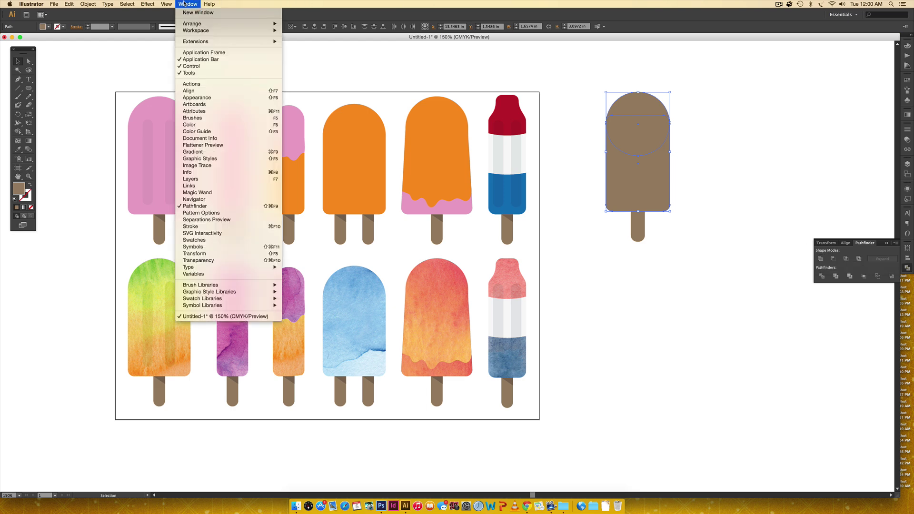
click(826, 261)
click(729, 273)
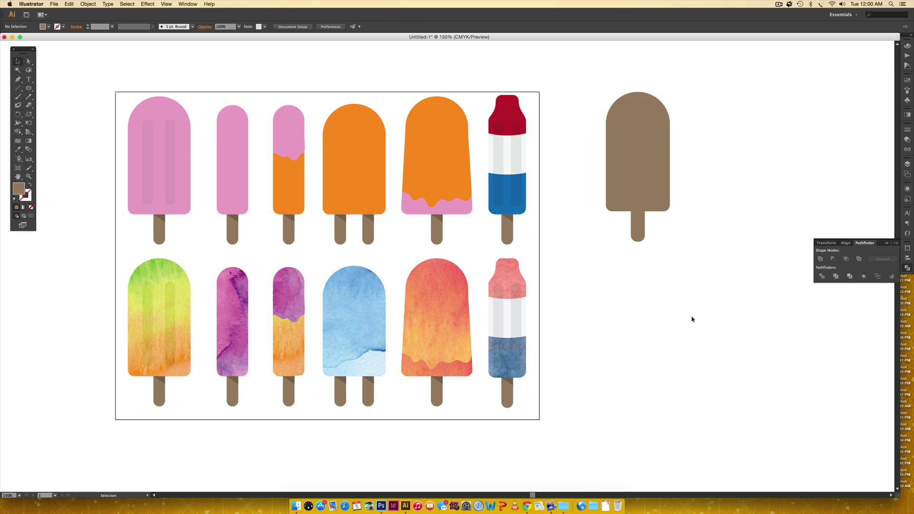
Fill the new popsicle body with the pink sampled from the first popsicle on the artboard
click(652, 149)
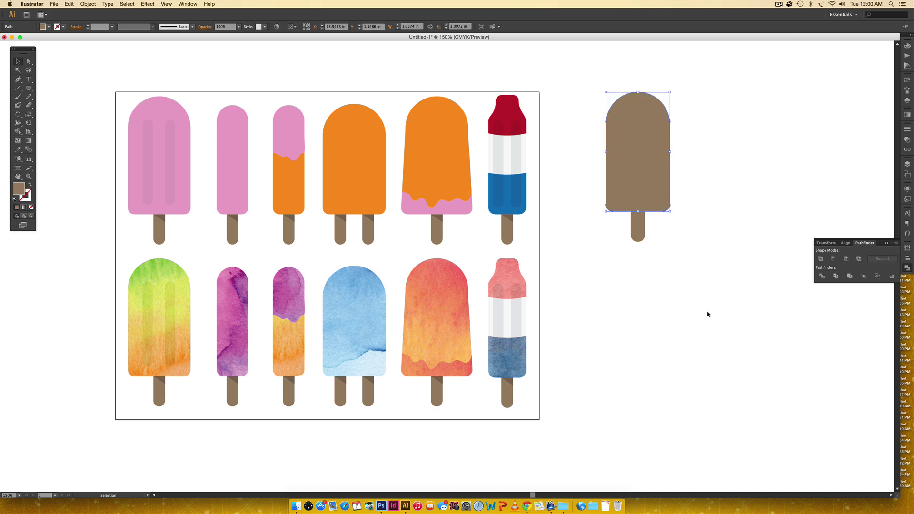
key(i)
click(177, 107)
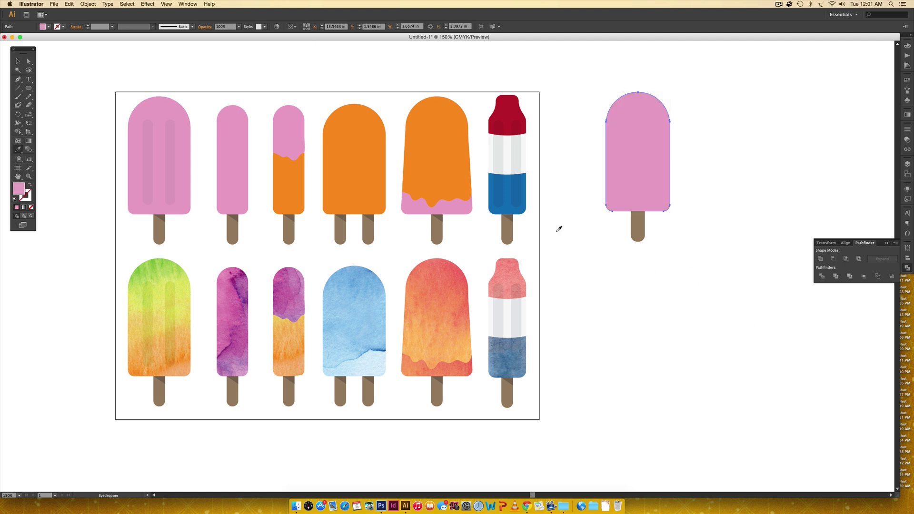
key(v)
click(647, 302)
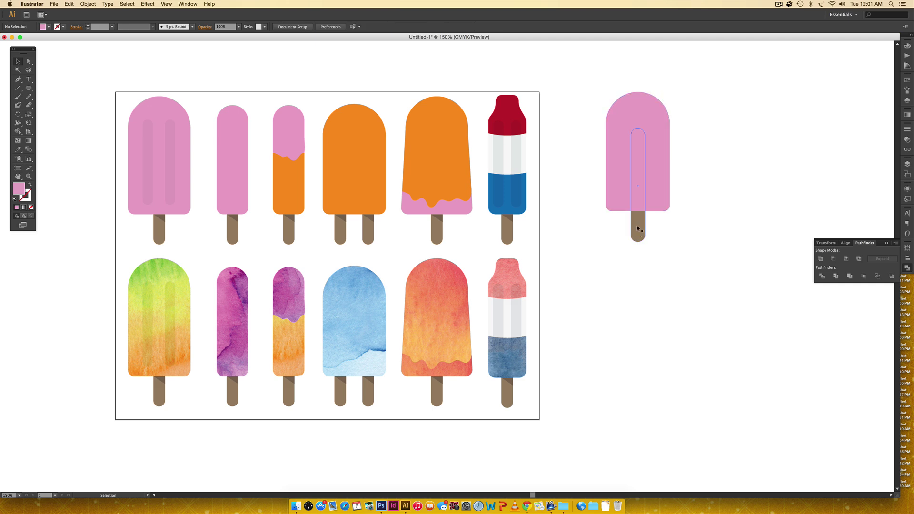
Draw a closed right triangle with the Pen tool across the stick's full width just below the body, about 0.21 in tall at its right edge
key(z)
drag(596, 190, 661, 237)
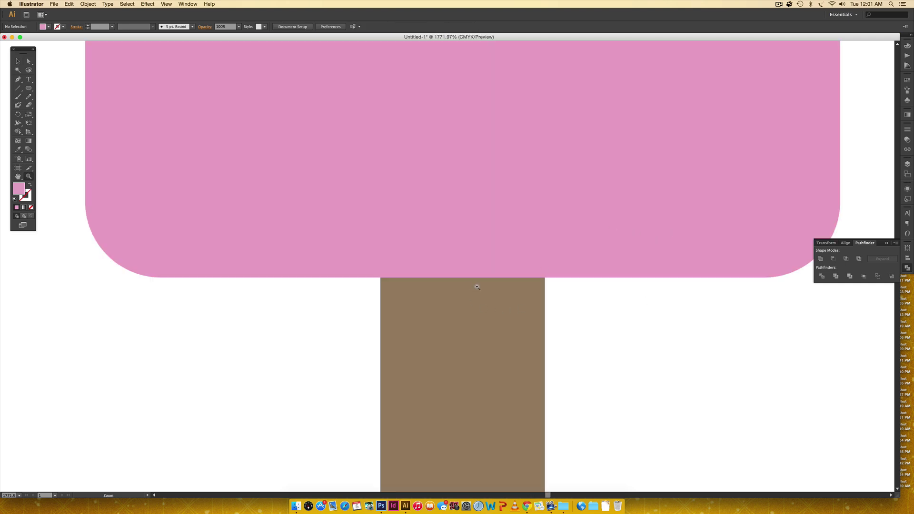
key(p)
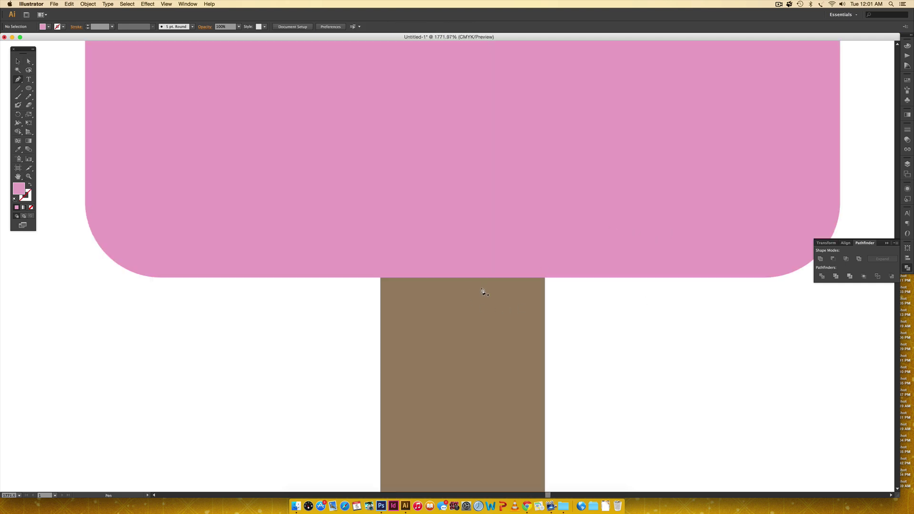
click(380, 277)
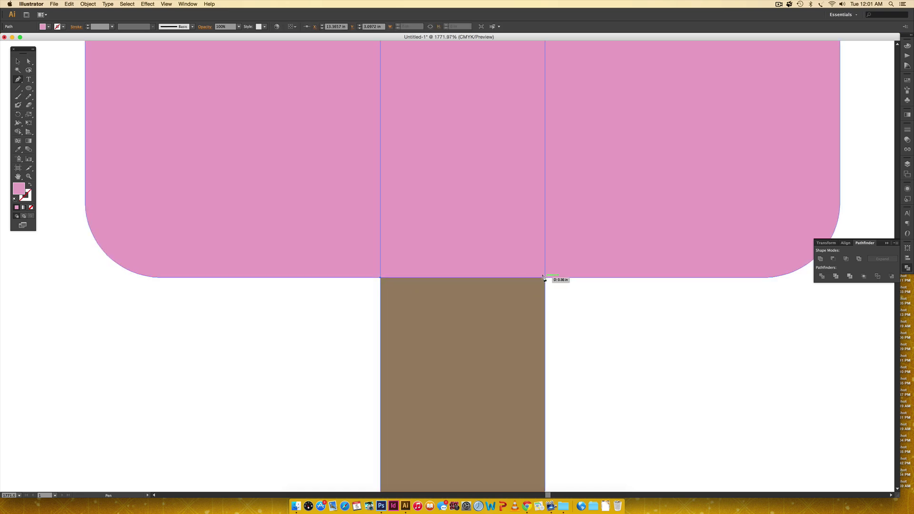
click(543, 277)
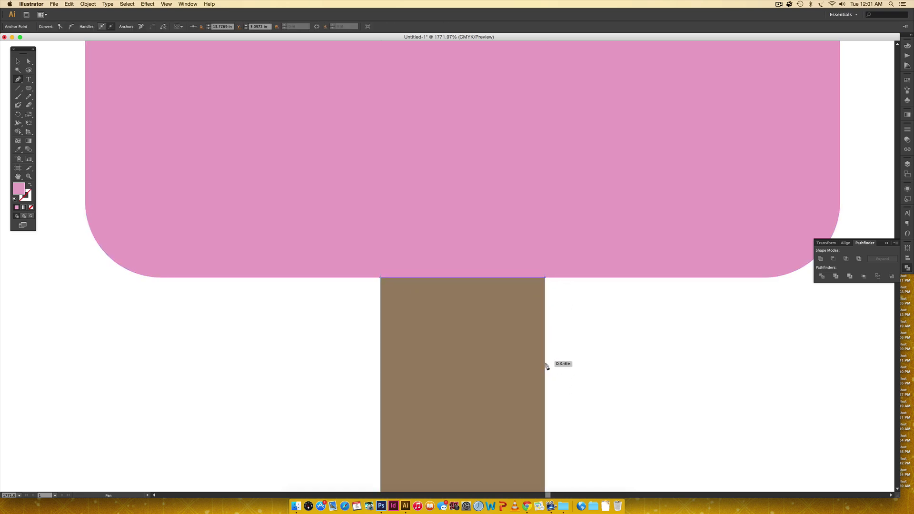
click(545, 373)
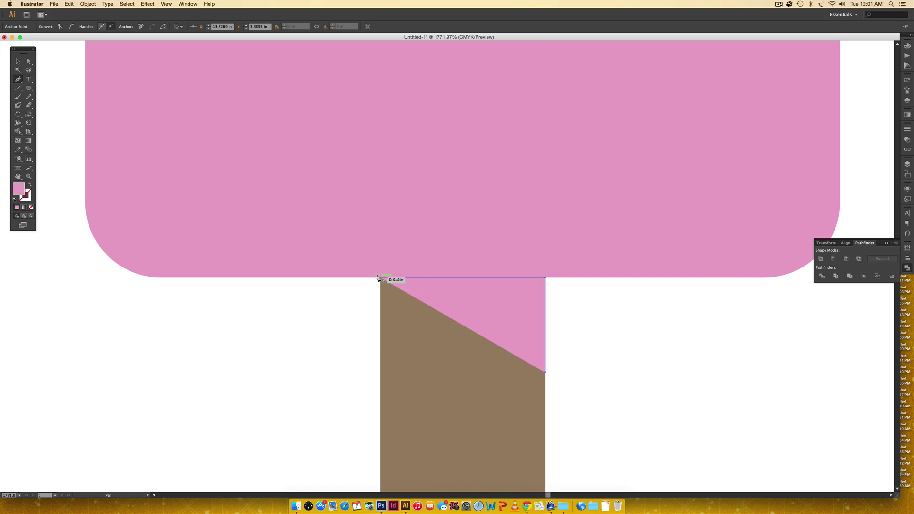
click(380, 277)
Fill the triangle with the dark brown sampled from the stick shadow of the red, white and blue popsicle
key(super+minus)
key(super+minus)
key(super+minus)
key(super+minus)
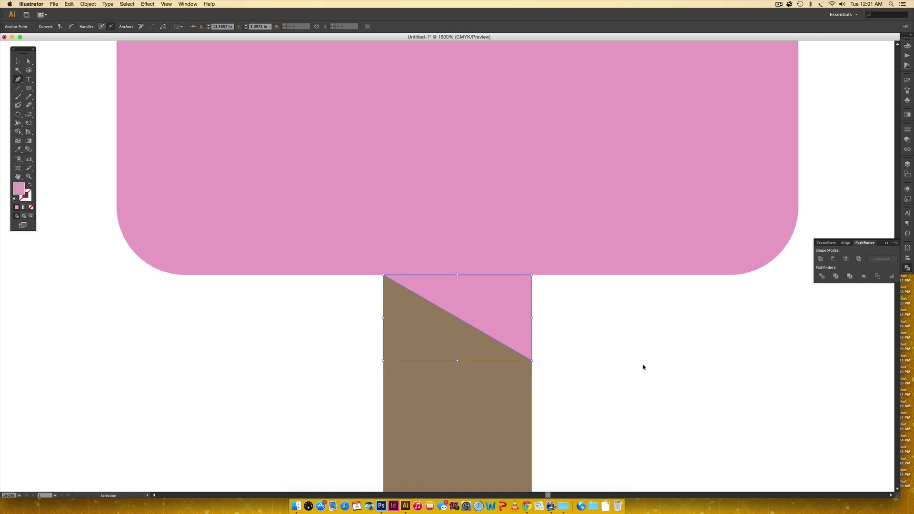
scroll(604, 356, left, 10)
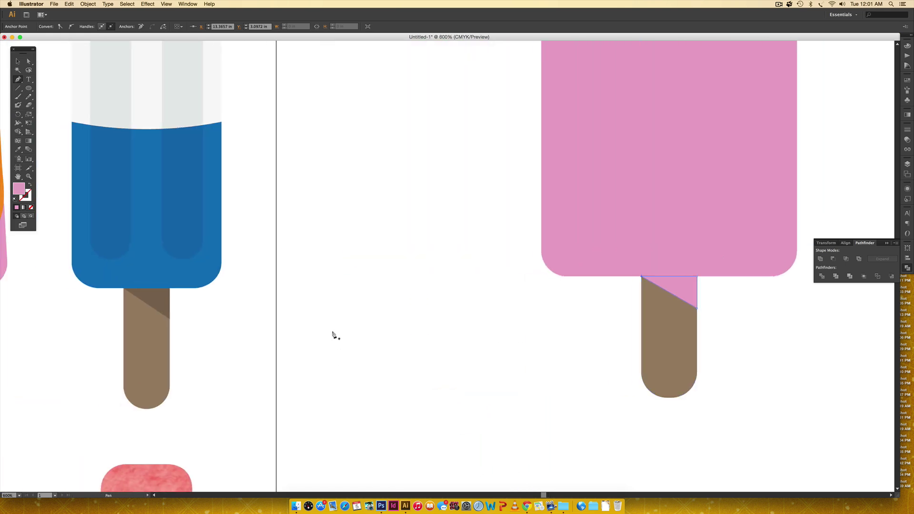
key(i)
click(165, 300)
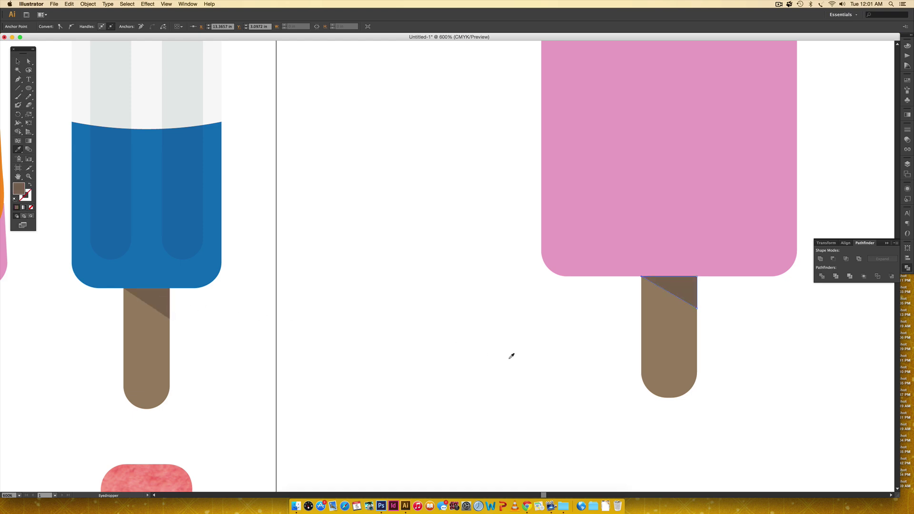
key(v)
click(523, 380)
Place two copies of the stick side by side to the right of the popsicle and scale the pair to about 0.83 by 2.11 in
key(super+minus)
key(super+minus)
key(super+minus)
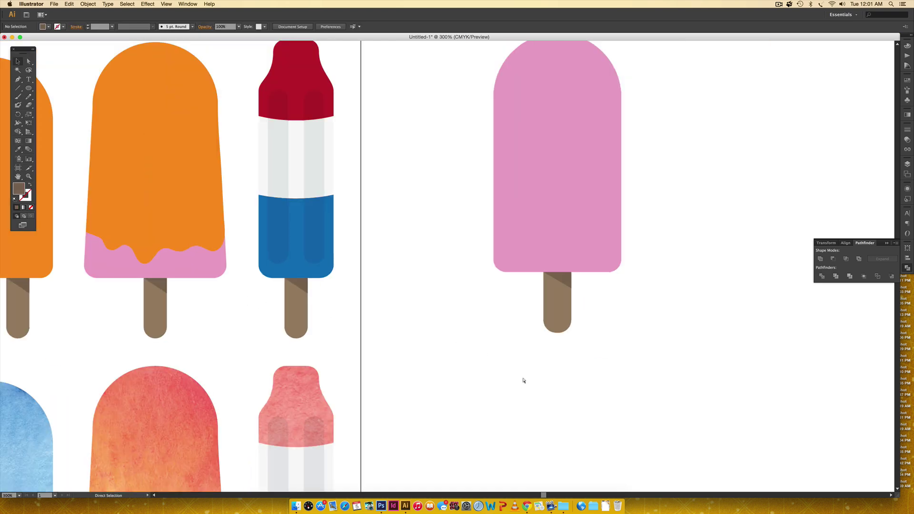
drag(524, 379, 588, 371)
scroll(587, 372, left, 10)
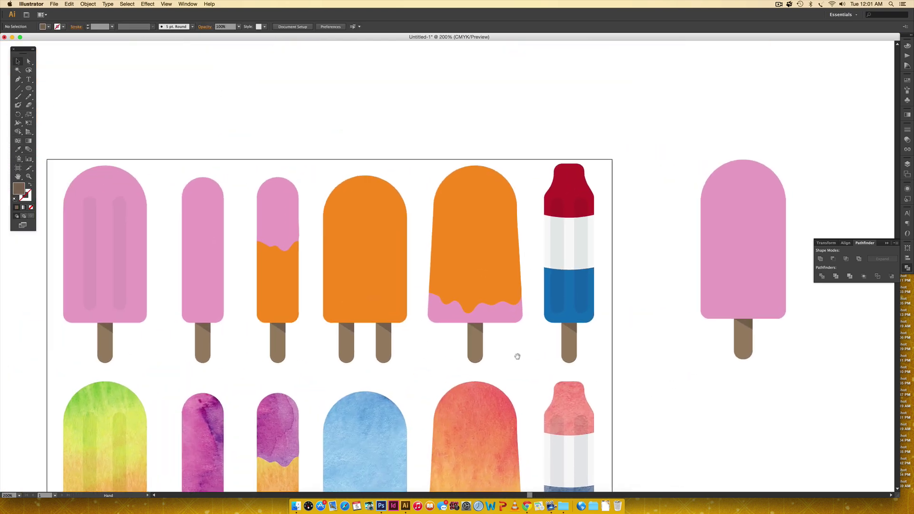
scroll(614, 323, right, 10)
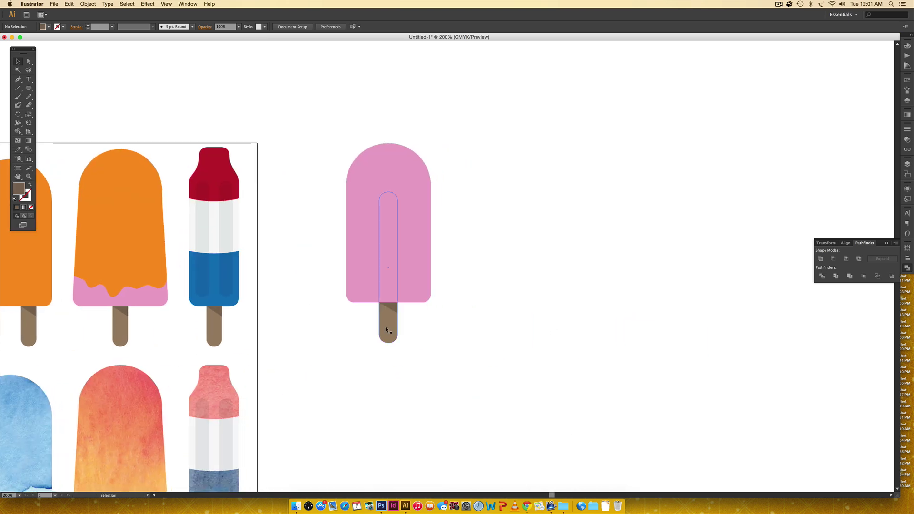
drag(387, 330, 557, 321)
drag(625, 199, 469, 342)
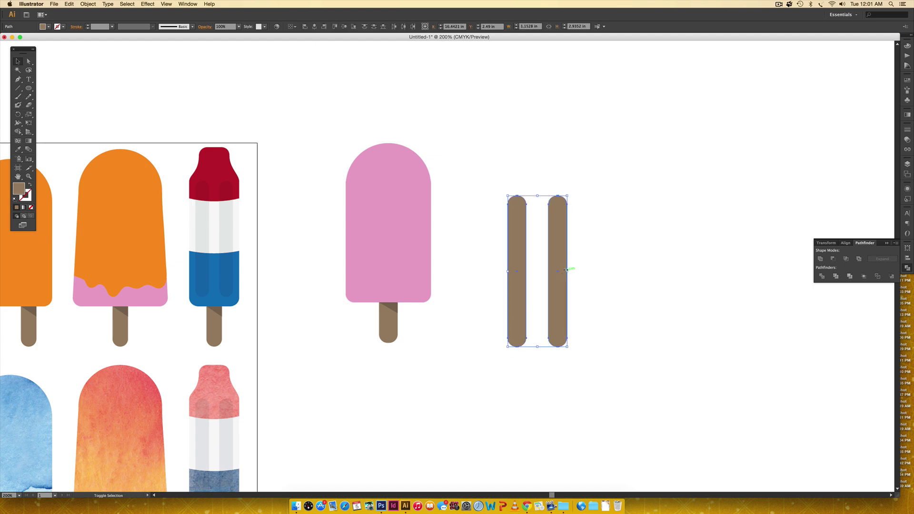
mouse_move(566, 271)
mouse_down()
mouse_move(578, 272)
mouse_move(549, 272)
mouse_up()
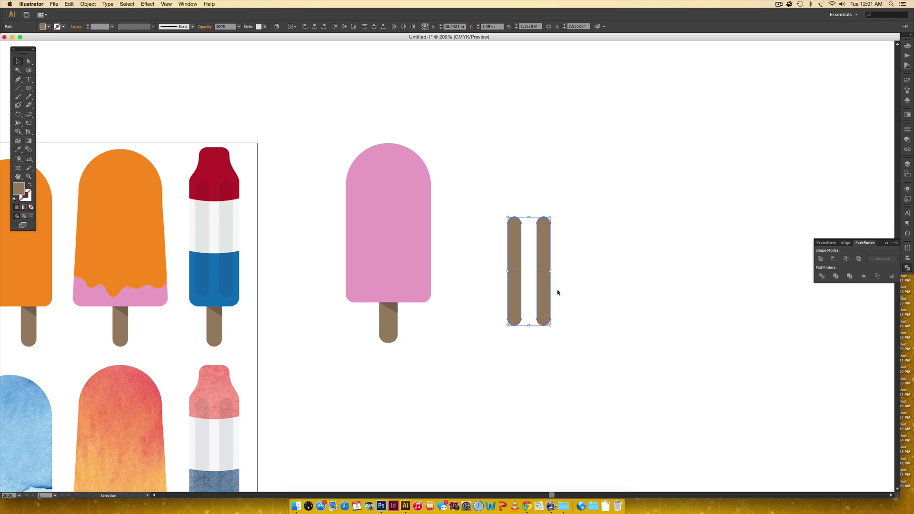
Move the two scaled sticks onto the middle of the popsicle body and bring them to the front
drag(430, 260, 402, 262)
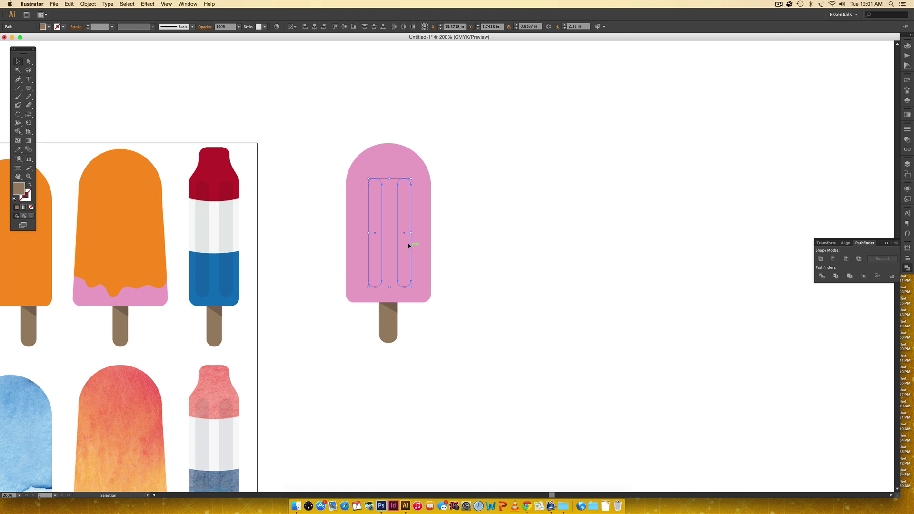
right_click(411, 247)
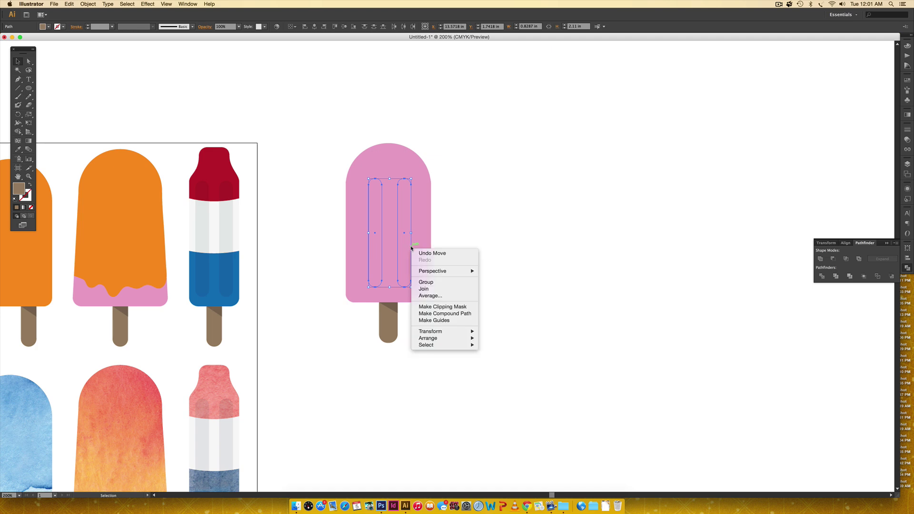
mouse_move(450, 338)
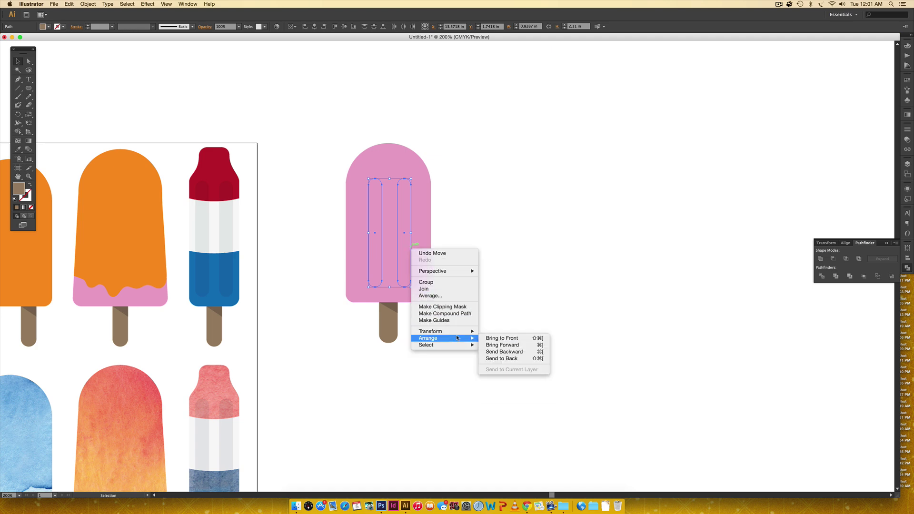
click(505, 339)
Fill the two inner bars with the pink sampled from the body and darken them by setting black (K) to 5%
drag(469, 302, 649, 320)
drag(405, 307, 344, 306)
drag(438, 285, 382, 286)
drag(673, 249, 566, 249)
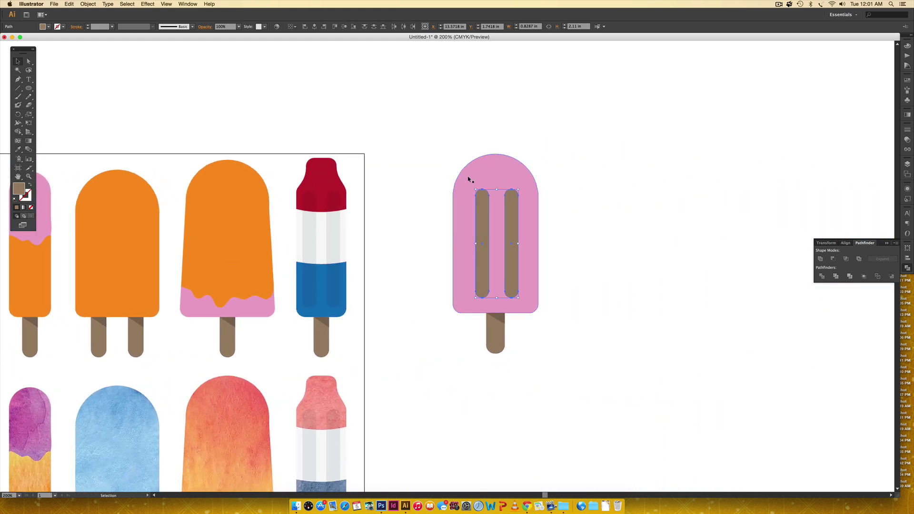
key(i)
click(510, 167)
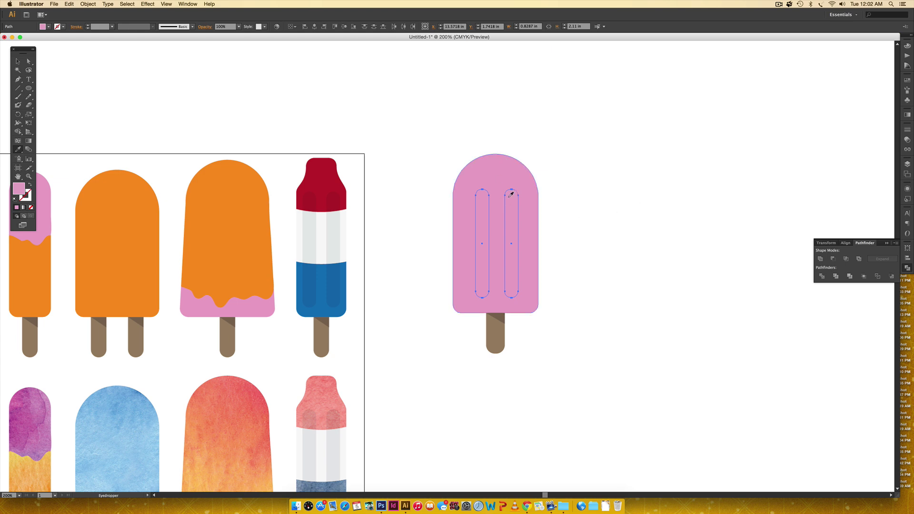
click(908, 45)
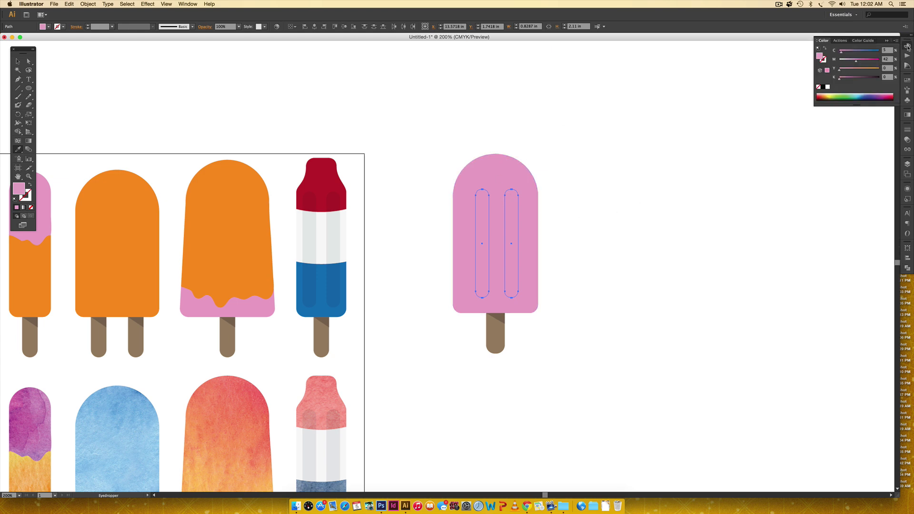
click(888, 77)
text(5)
key(Return)
key(v)
click(657, 321)
Duplicate the whole popsicle straight to the right and delete the two inner bars from the copy
drag(657, 321, 659, 261)
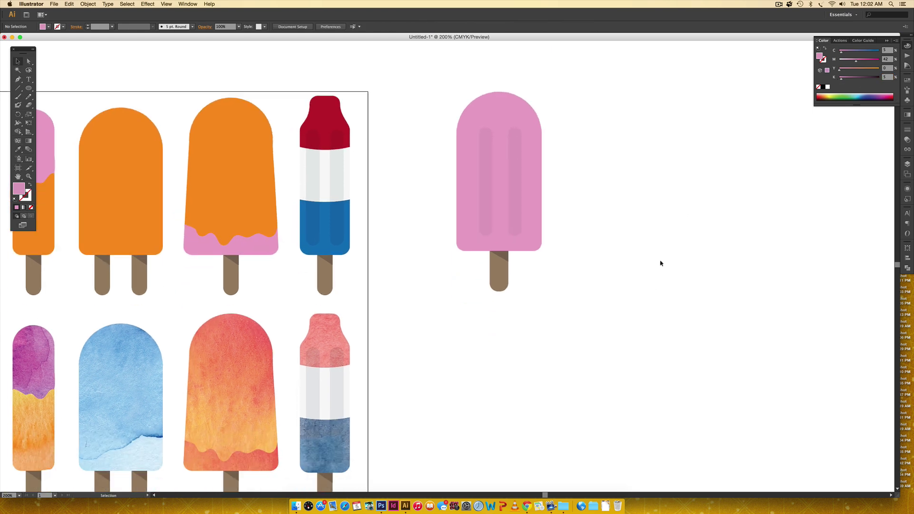
key(super+1)
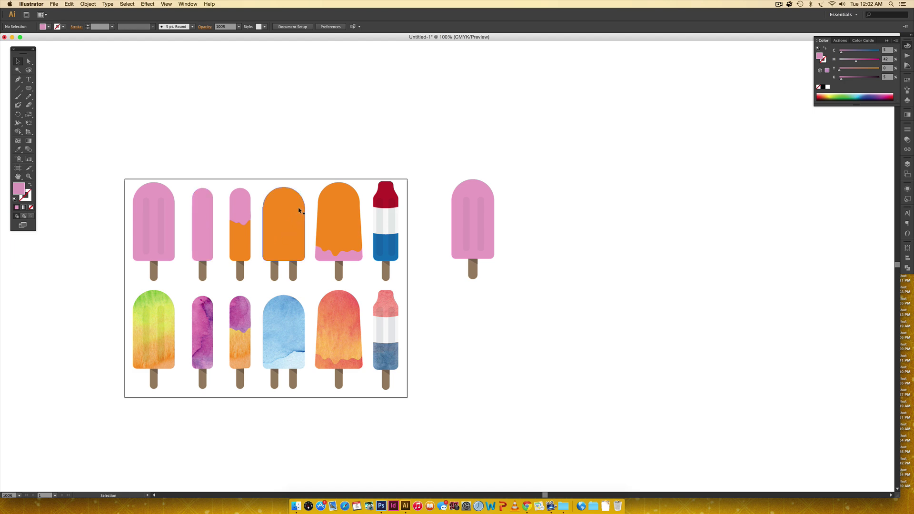
drag(448, 159, 528, 317)
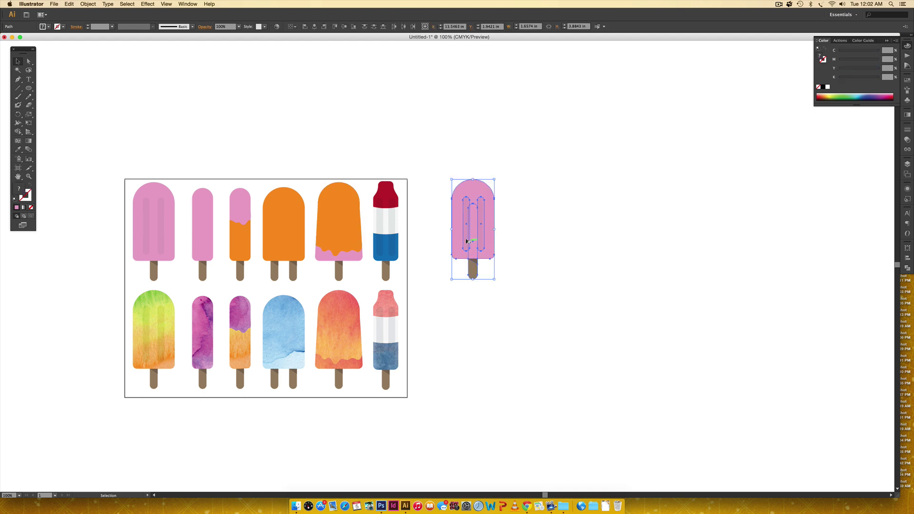
drag(467, 242, 535, 242)
click(613, 251)
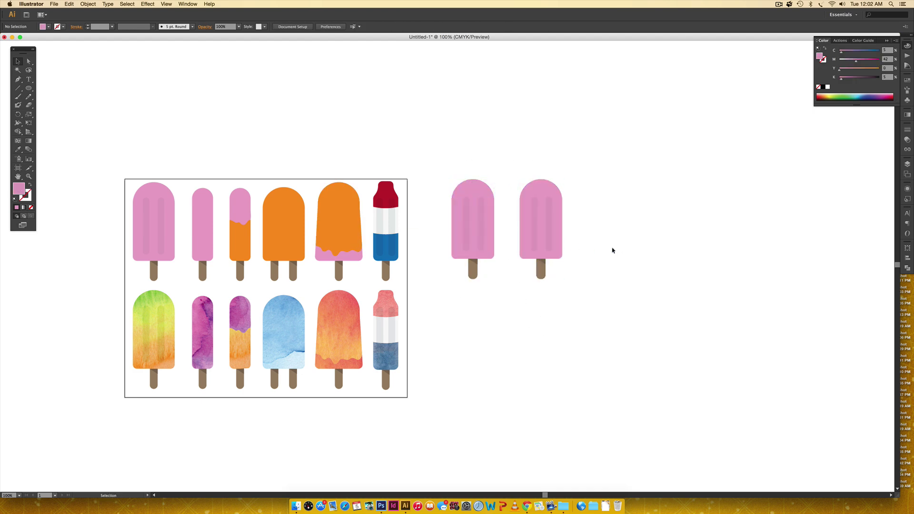
click(532, 227)
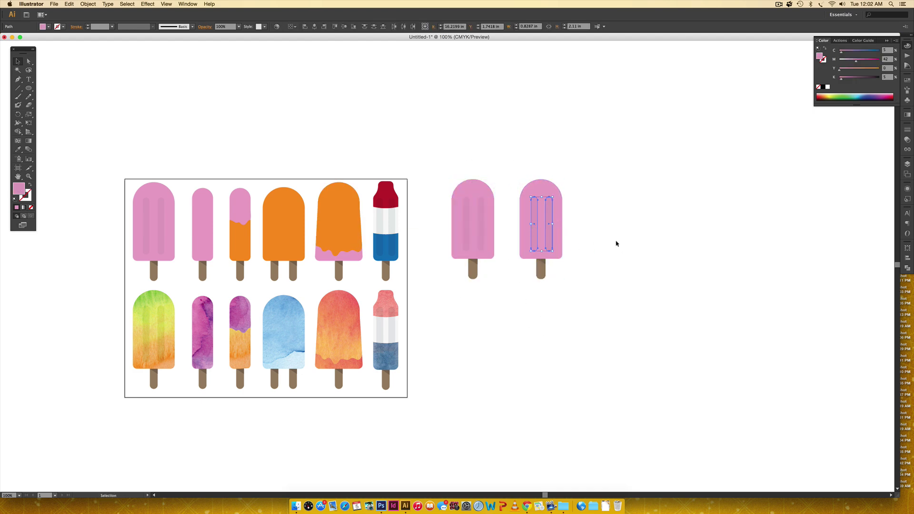
key(Delete)
Shift the lower-right corner points of the copied popsicle's body about 0.1 in outward to the right
key(super+equal)
key(super+equal)
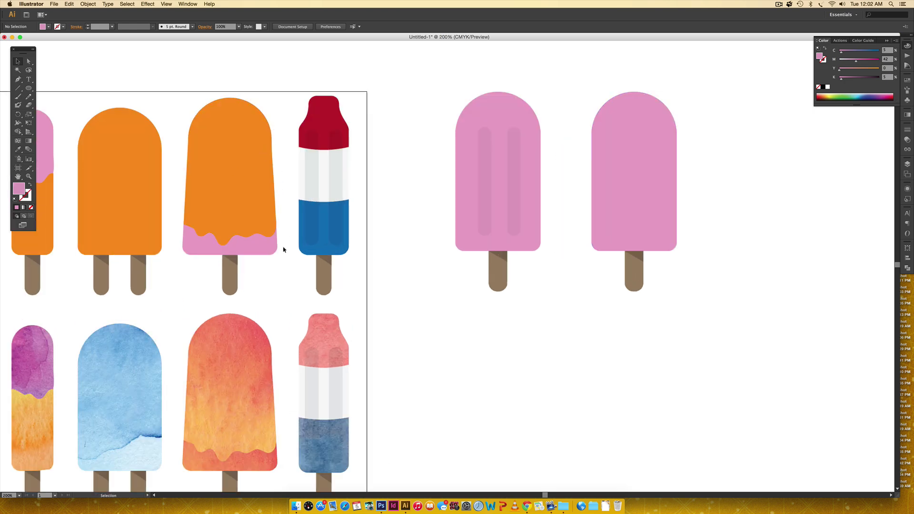
drag(567, 243, 483, 257)
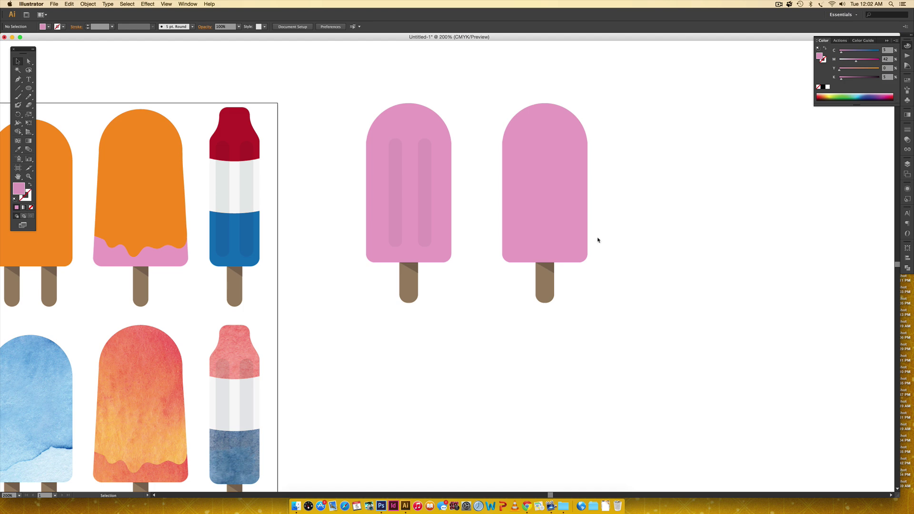
key(a)
drag(601, 241, 575, 271)
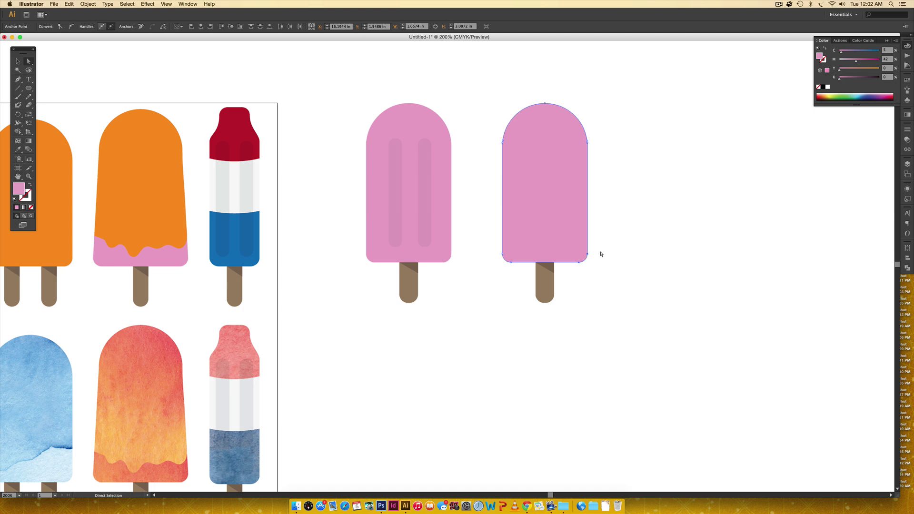
key(Right)
key(Right)
key(Right)
key(Right)
key(Right)
key(Right)
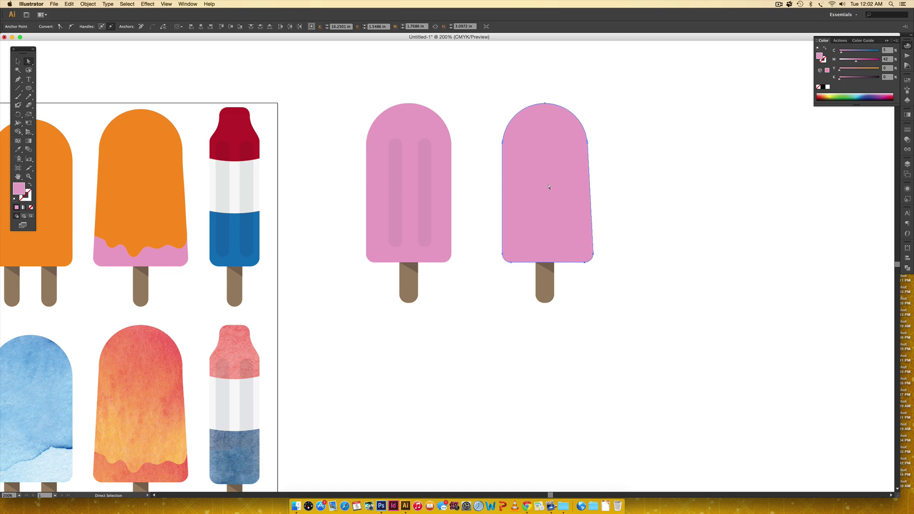
Shift the lower-left corner points of the copied body outward to the left to match the taper on the right side
drag(492, 244, 521, 275)
key(Left)
key(Left)
key(Left)
key(Left)
key(Left)
key(Left)
key(Left)
click(588, 428)
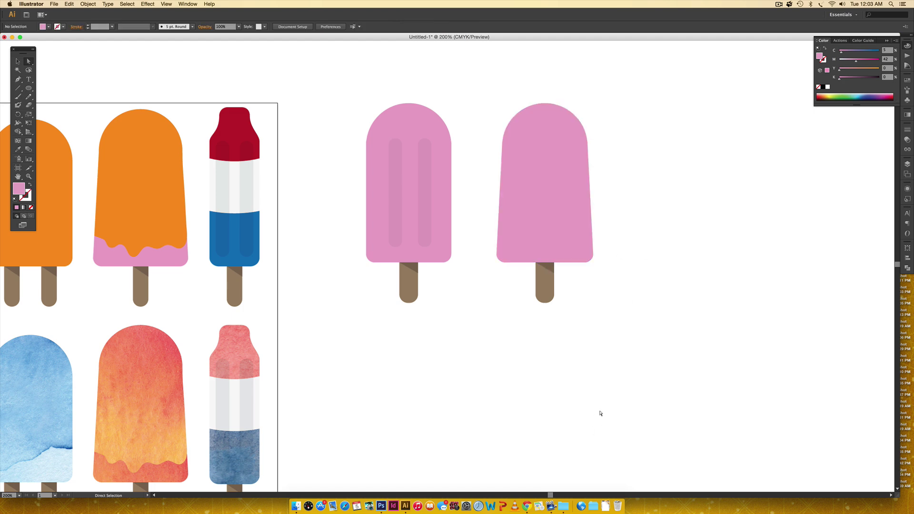
Draw an ellipse about 5.9 in wide and 3 in tall and centre it over the tapered popsicle, leaving the body's bottom edge uncovered
scroll(600, 413, left, 6)
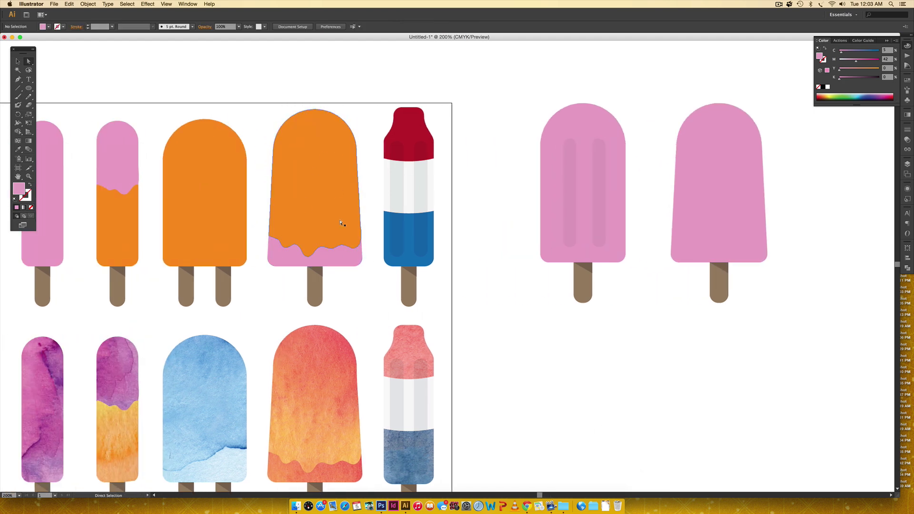
scroll(642, 362, right, 1)
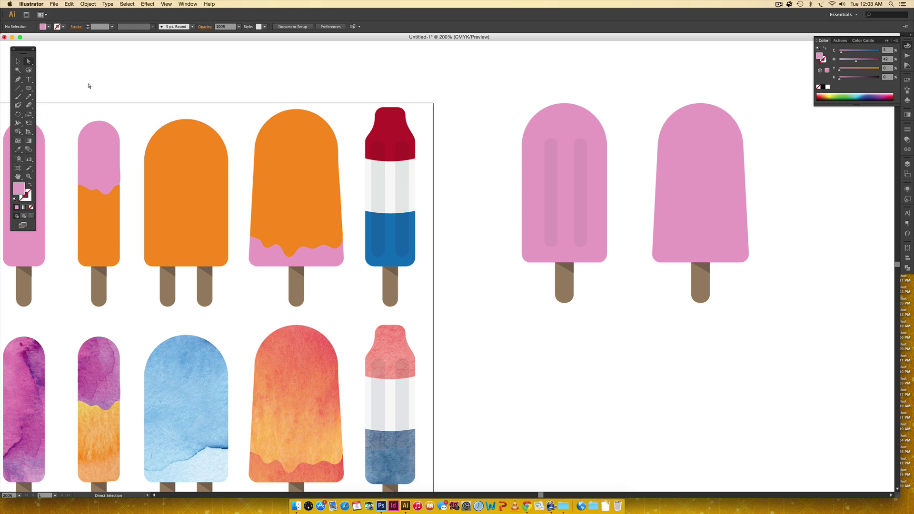
click(29, 88)
scroll(613, 121, right, 6)
drag(435, 79, 737, 234)
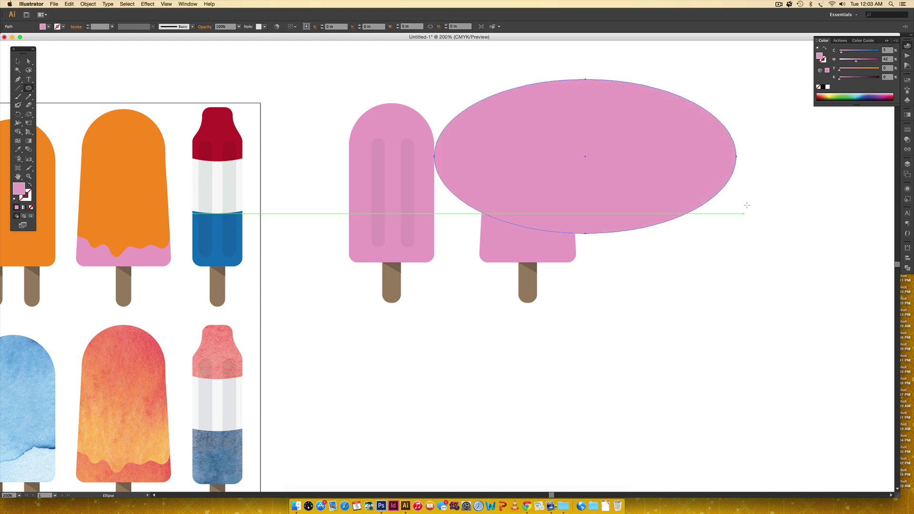
key(v)
drag(671, 178, 613, 180)
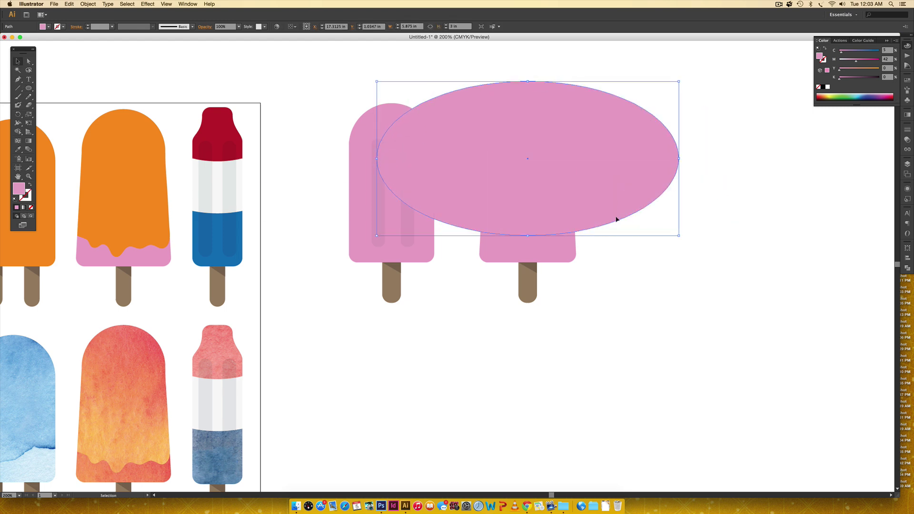
Split the tapered popsicle body and the overlapping ellipse into separate pieces with Pathfinder Divide
shift+click(551, 250)
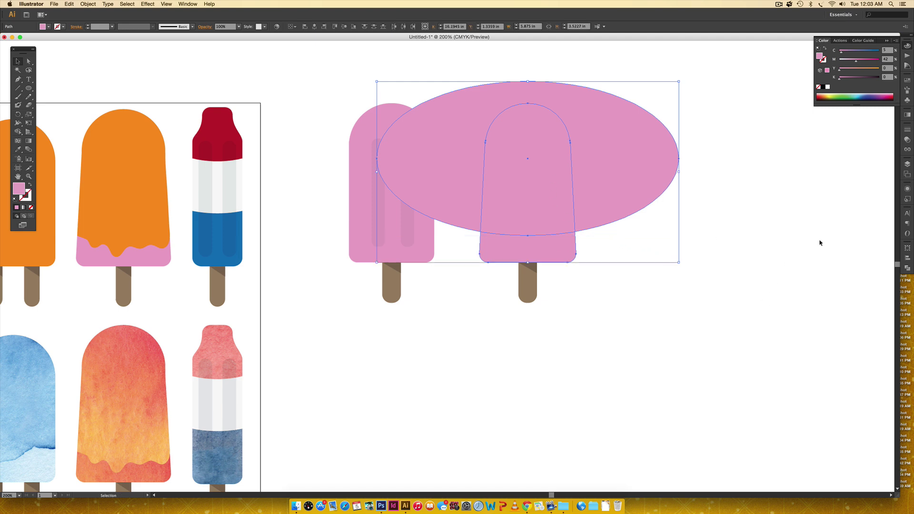
click(907, 268)
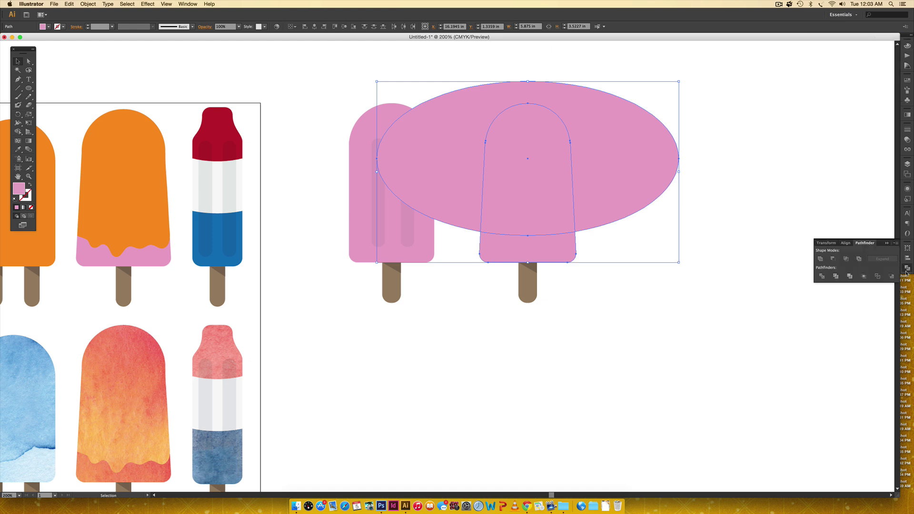
click(822, 276)
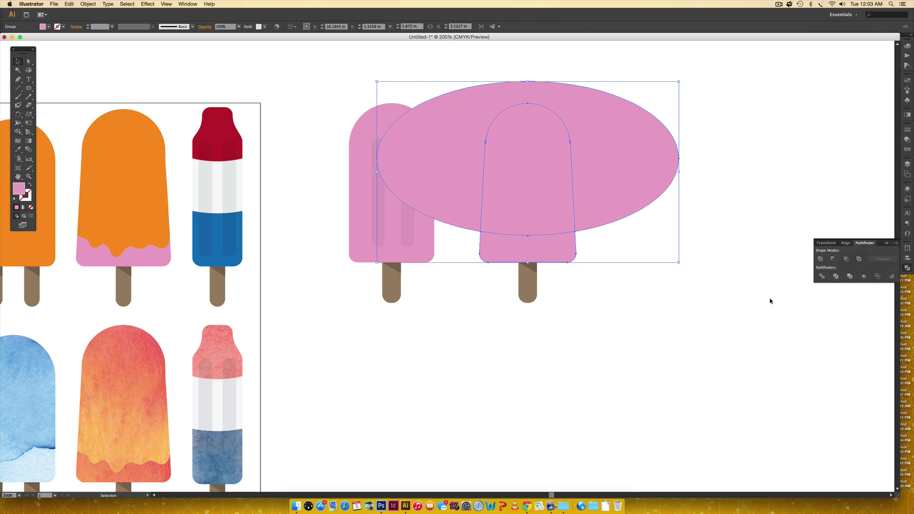
scroll(740, 310, up, 1)
click(740, 310)
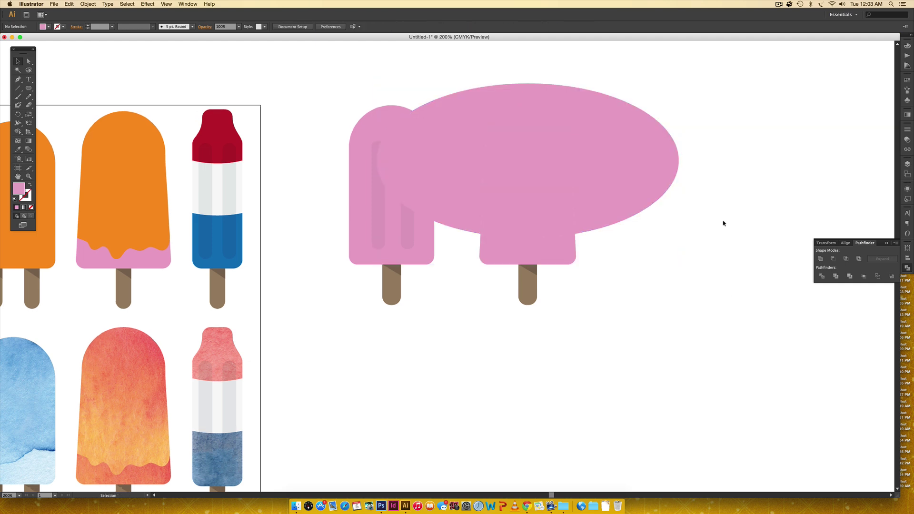
Delete the leftover ellipse piece surrounding the tapered popsicle, keeping the body's upper and lower parts
click(571, 118)
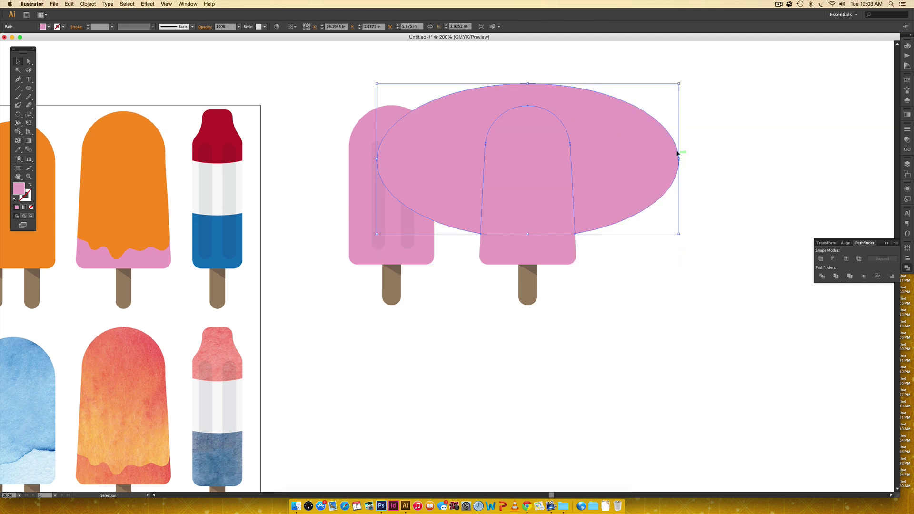
key(Delete)
scroll(645, 257, left, 5)
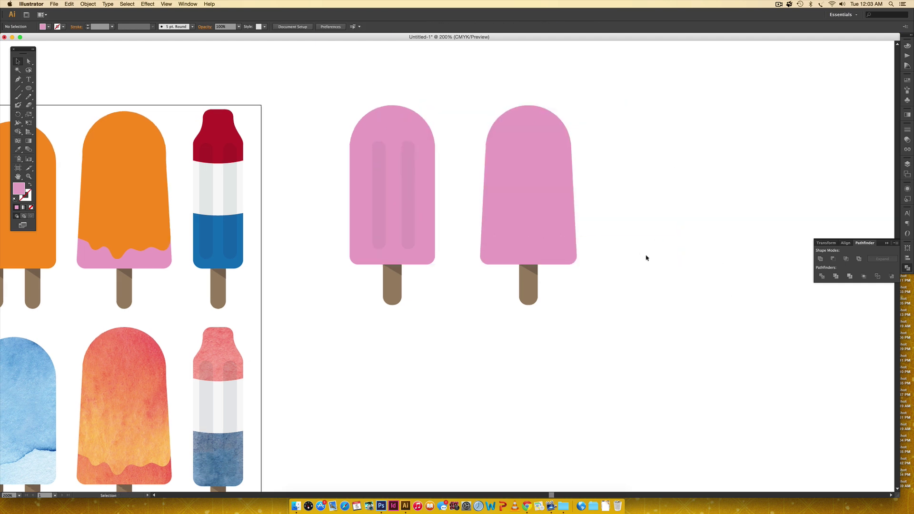
scroll(649, 261, left, 5)
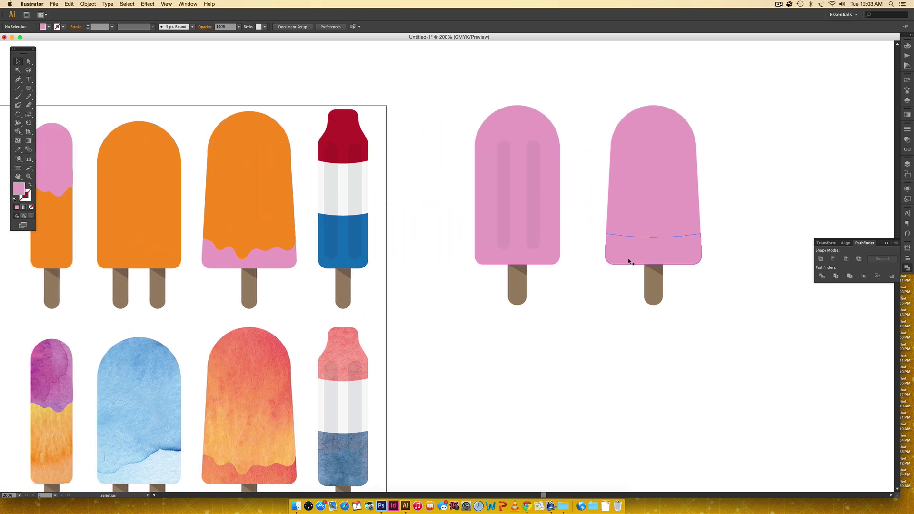
Fill the upper part of the tapered body with the orange sampled from the tapered example popsicle
click(672, 182)
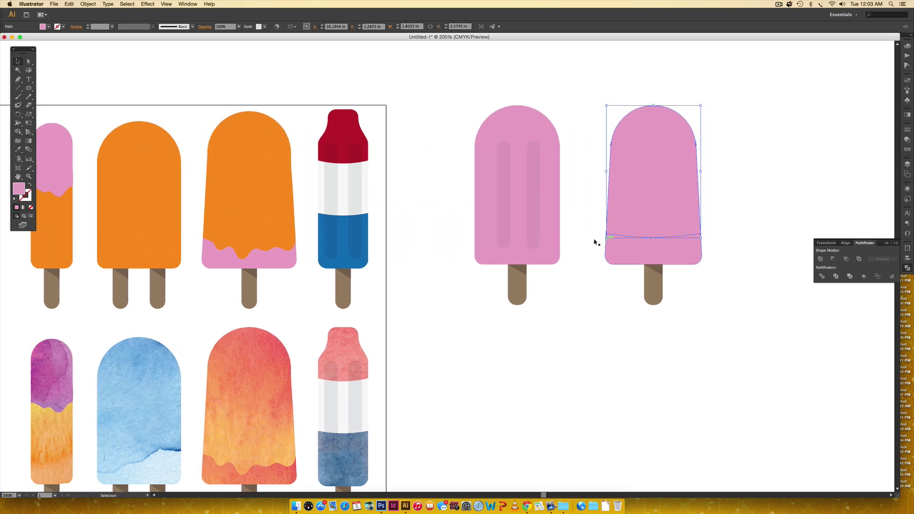
key(i)
click(285, 181)
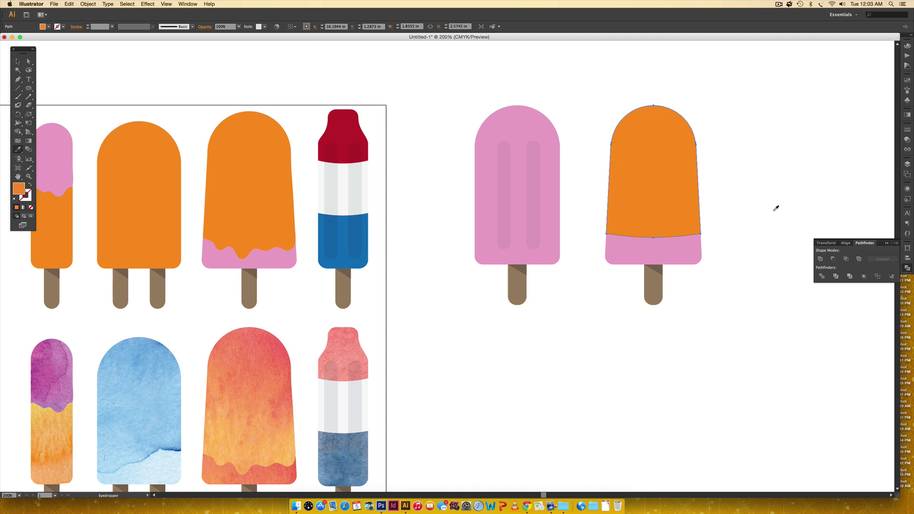
key(v)
click(751, 233)
scroll(734, 238, right, 5)
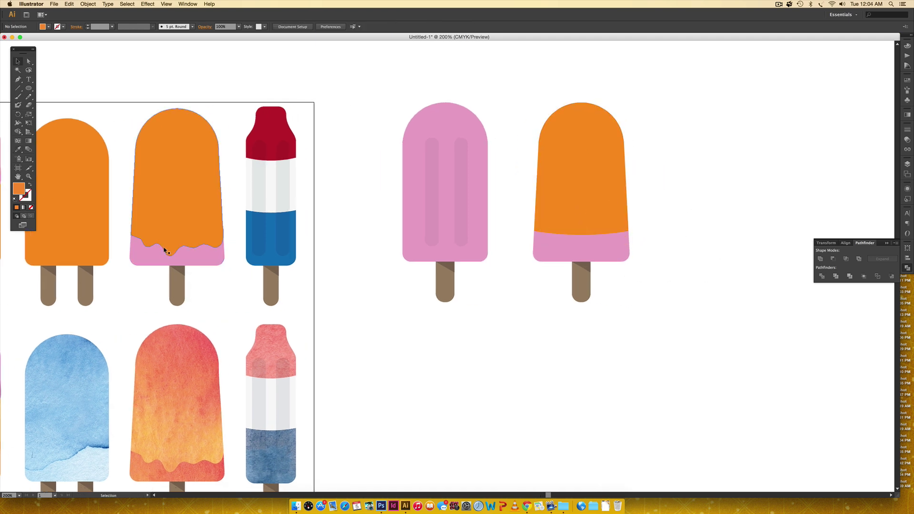
Try redrawing the orange part's lower edge as a dripping line with the Pencil tool
click(578, 193)
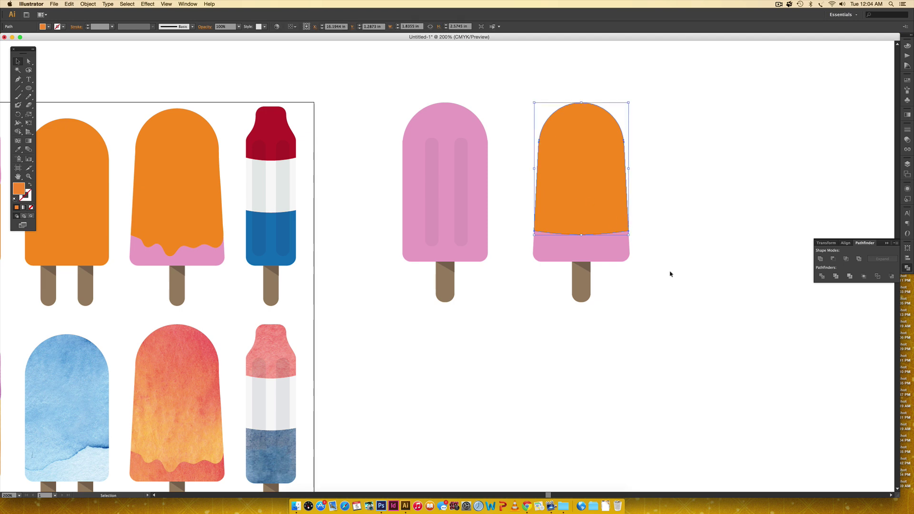
key(n)
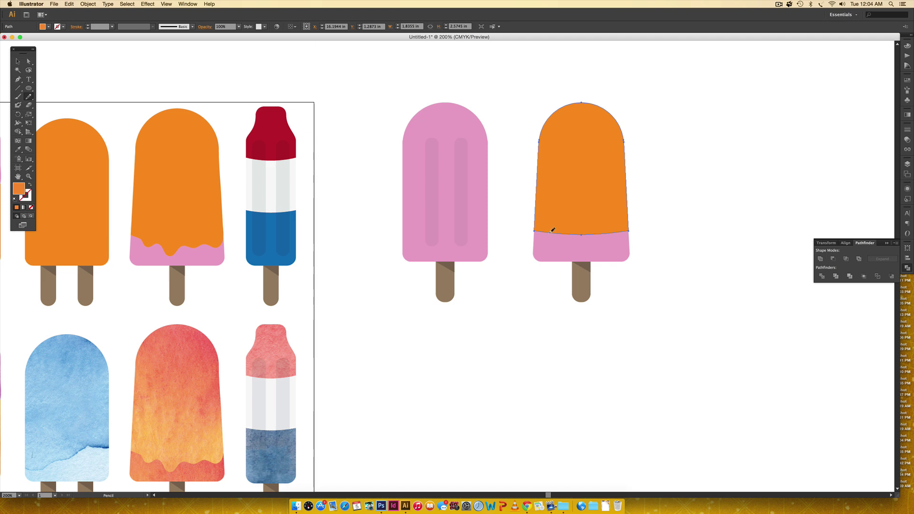
mouse_move(556, 233)
mouse_down()
mouse_move(580, 249)
mouse_move(628, 231)
mouse_up()
key(v)
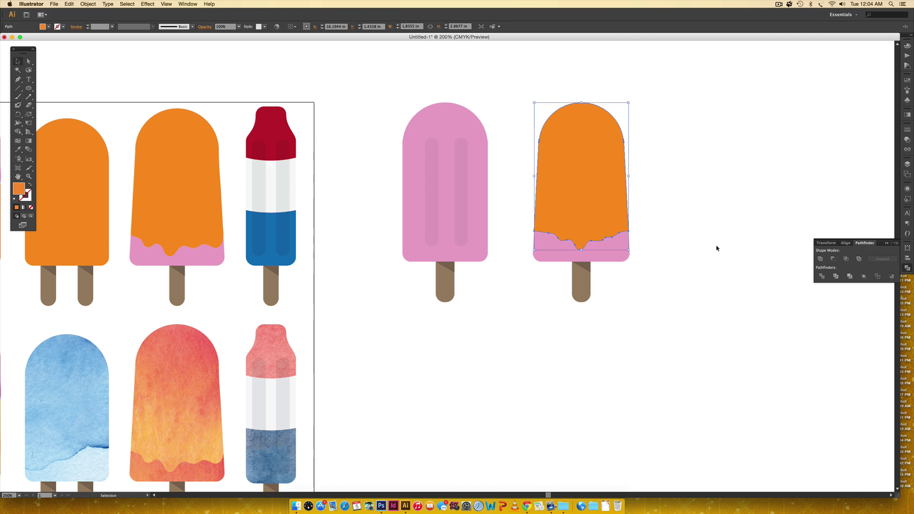
click(716, 266)
drag(711, 371, 667, 365)
key(cmd+z)
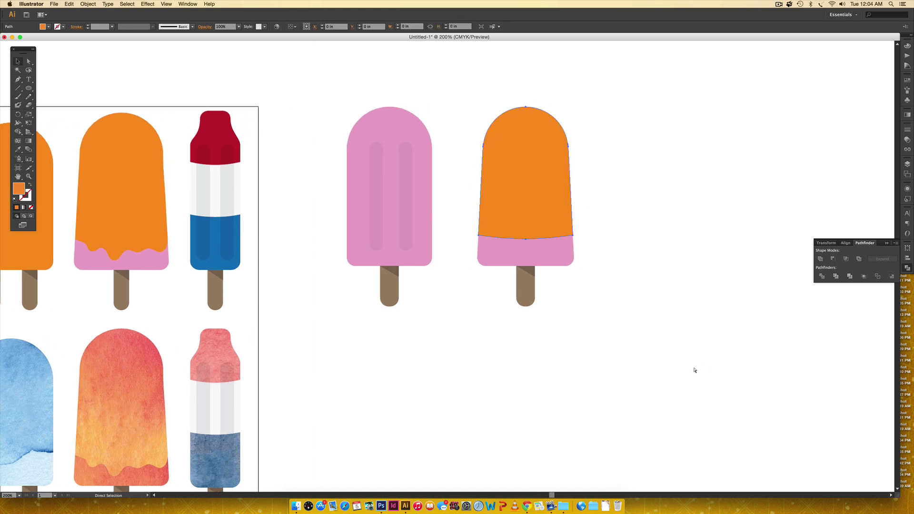
Redraw the orange part's lower edge freehand with the Pencil tool as a wavy melted line with one long drip near the middle
key(n)
drag(516, 244, 572, 235)
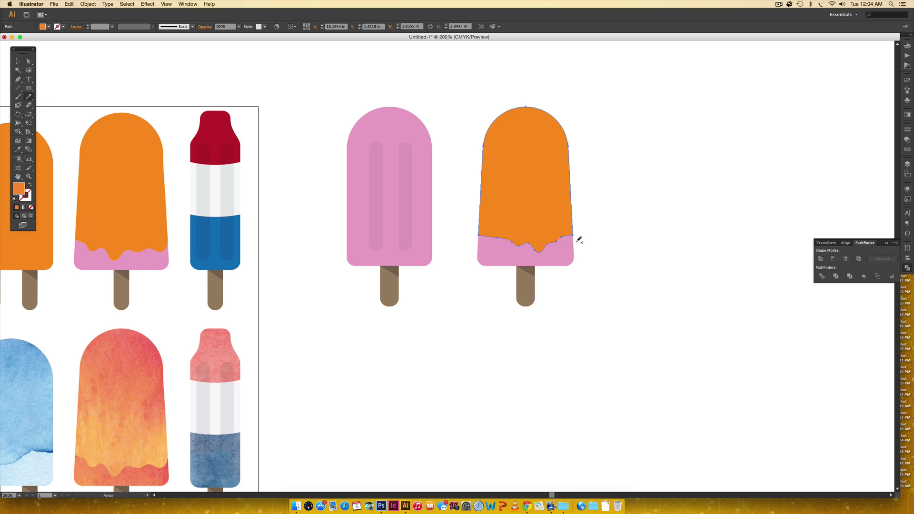
key(v)
click(628, 267)
drag(605, 410, 700, 422)
Redraw the right end of the orange drip edge with the Pencil tool to close the thin white gap above the pink part
key(super+space)
drag(553, 194, 732, 309)
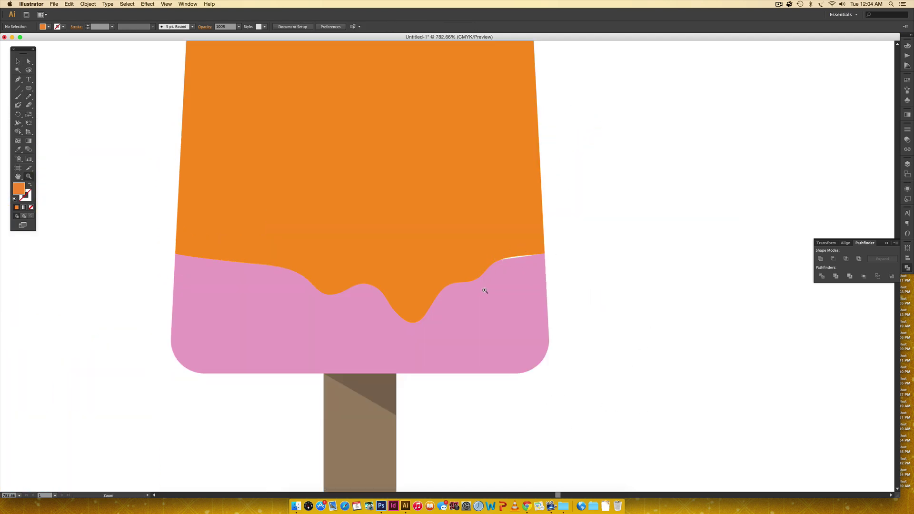
key(a)
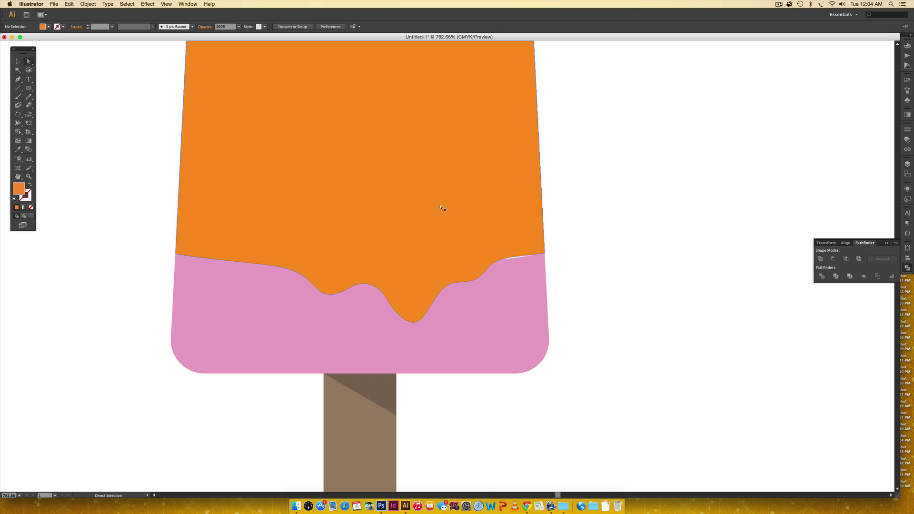
click(445, 212)
key(n)
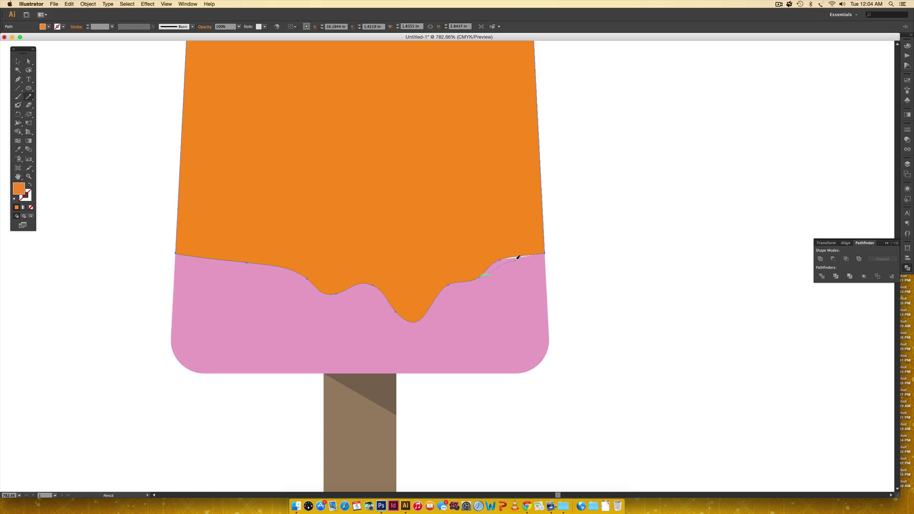
drag(536, 256, 538, 257)
key(v)
click(718, 324)
Duplicate the grooved pink popsicle to the right of the orange one and delete the copy's two inner grooves
key(super+minus)
key(super+minus)
key(super+minus)
key(super+minus)
key(super+minus)
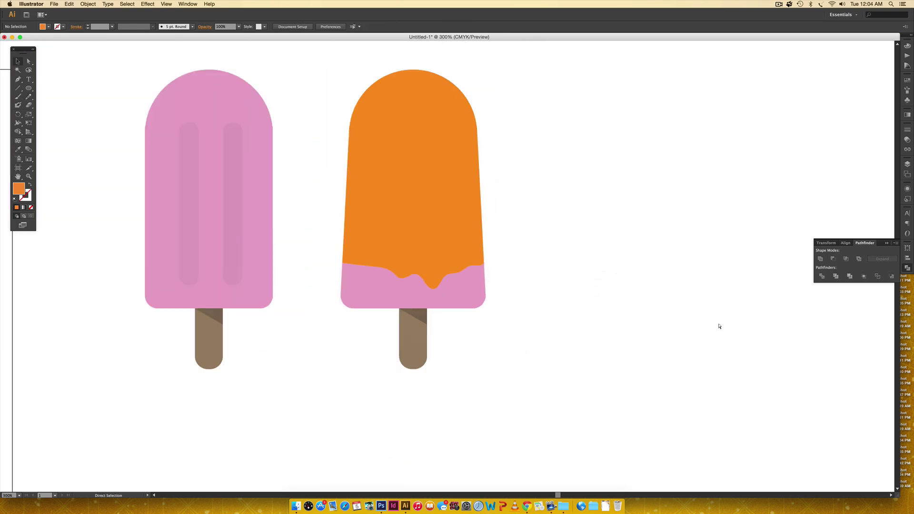
key(super+minus)
scroll(431, 343, left, 3)
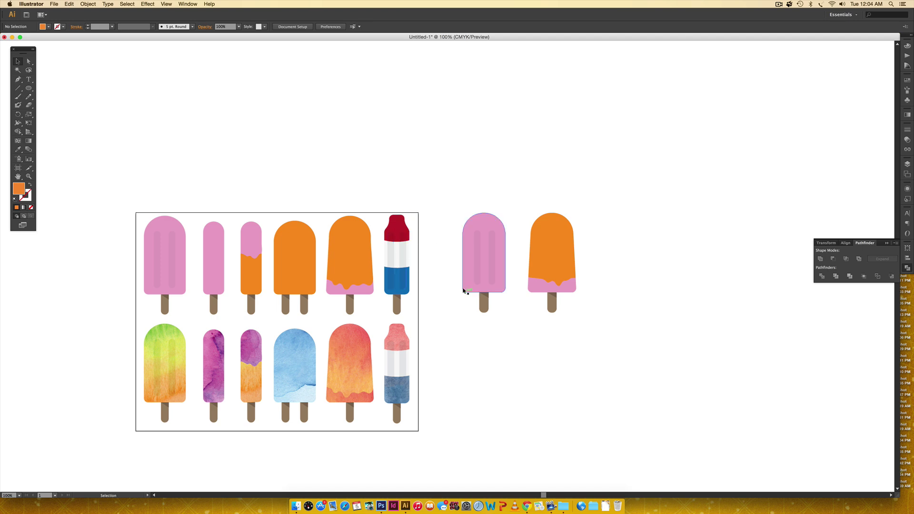
drag(447, 177, 507, 334)
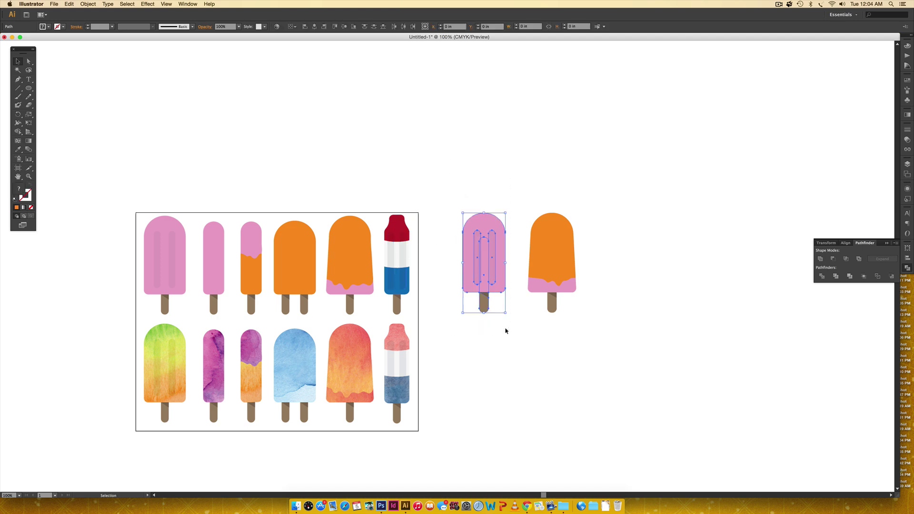
drag(481, 242, 631, 240)
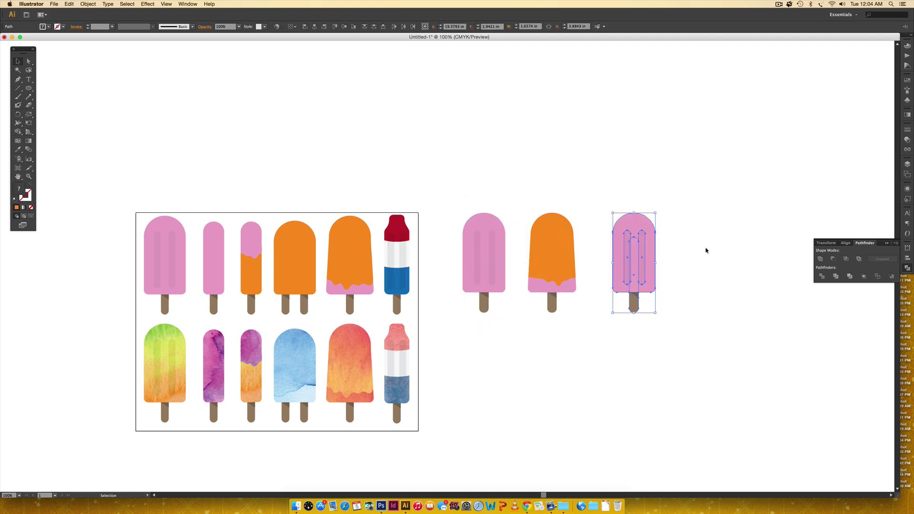
click(706, 251)
click(640, 264)
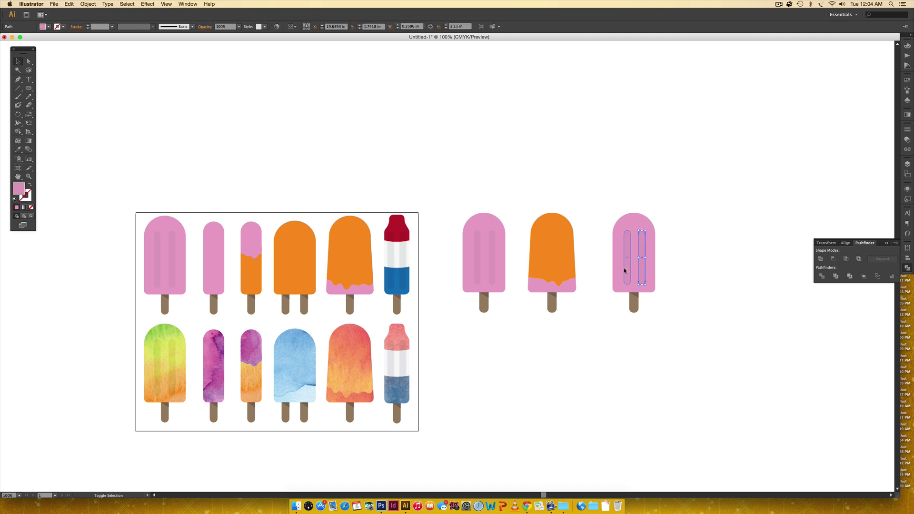
key(Delete)
Resize the copied pink body to about 1.14 in wide and 2.79 in tall and centre it over its stick
click(651, 261)
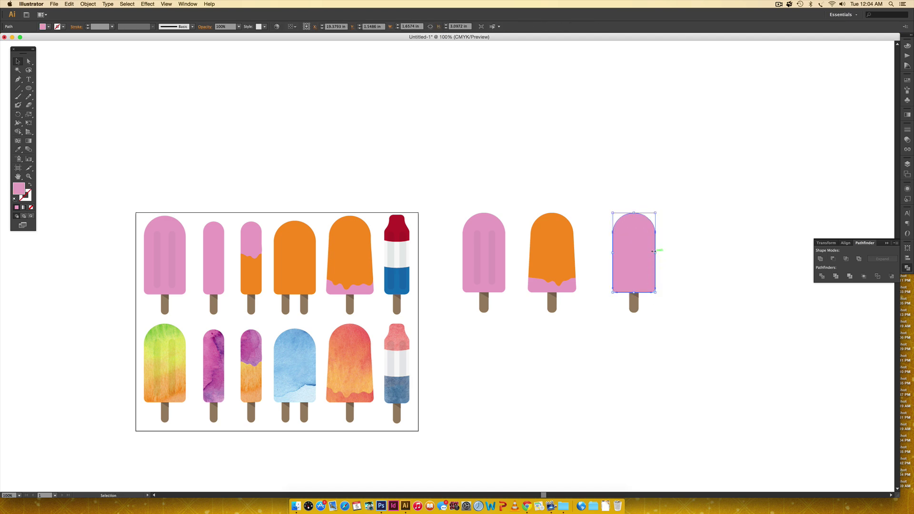
drag(655, 253, 642, 252)
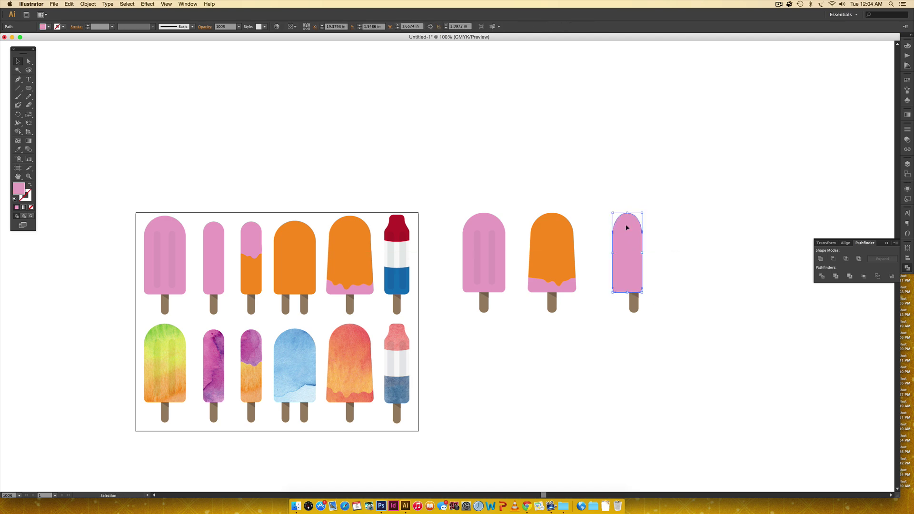
drag(627, 213, 626, 220)
drag(622, 256, 629, 255)
click(692, 305)
drag(700, 296, 634, 305)
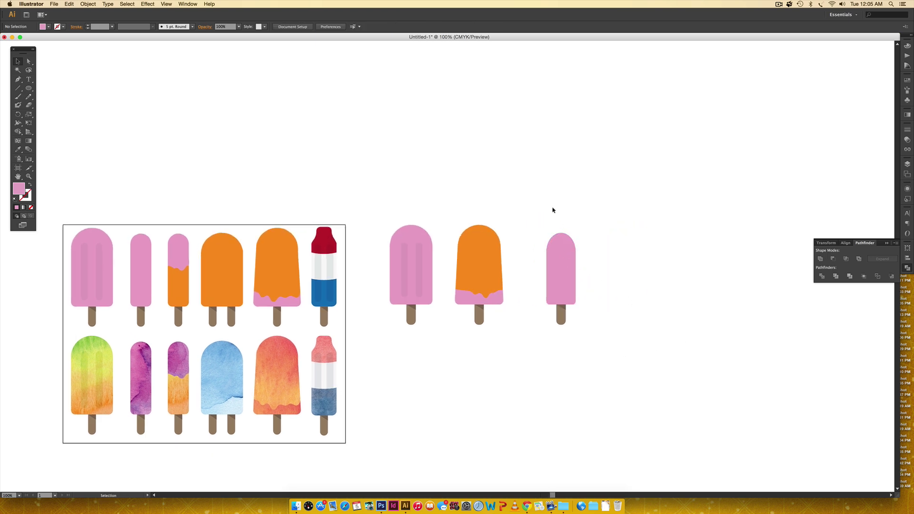
Move the narrow pink body straight up, away from its overlap with the top of the stick
key(a)
drag(540, 217, 589, 253)
click(593, 255)
key(v)
drag(561, 236, 589, 204)
Lower the anchor points of the narrow body's rounded top to shorten the body to about 2.49 in
key(a)
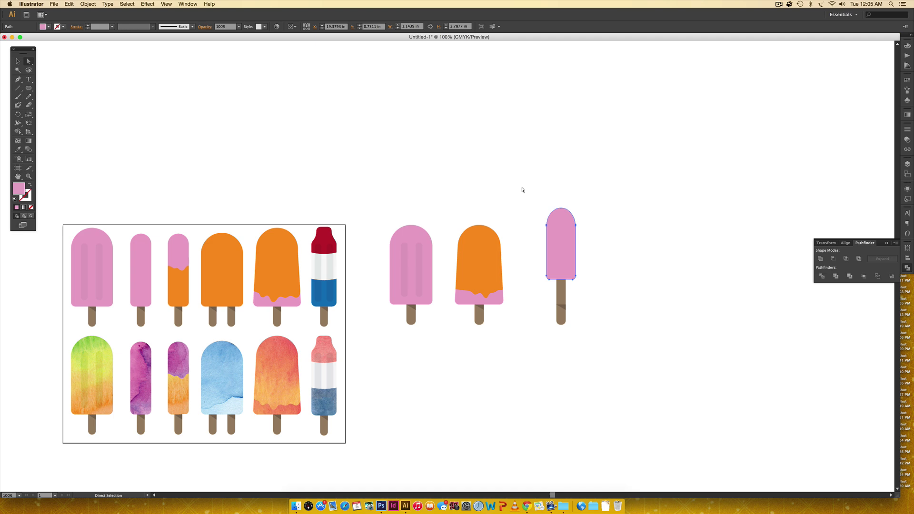
drag(523, 189, 569, 199)
drag(515, 178, 619, 238)
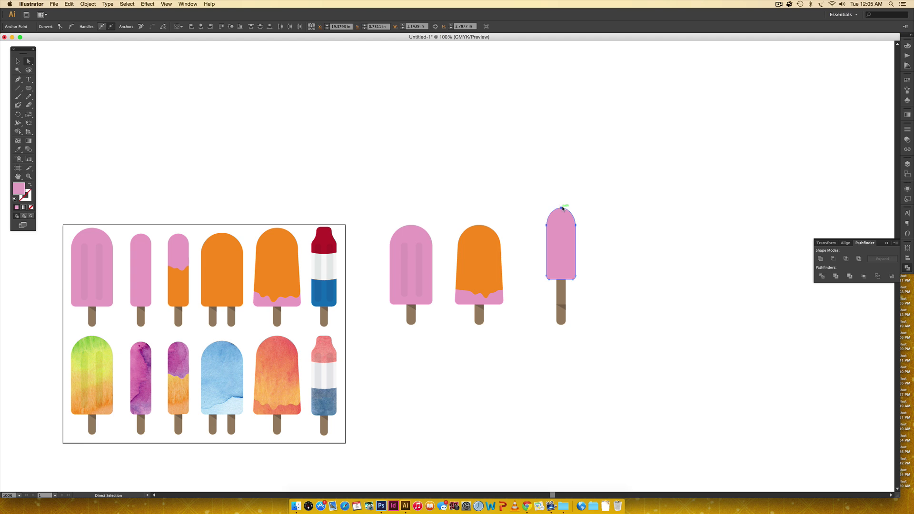
drag(562, 208, 562, 215)
click(631, 212)
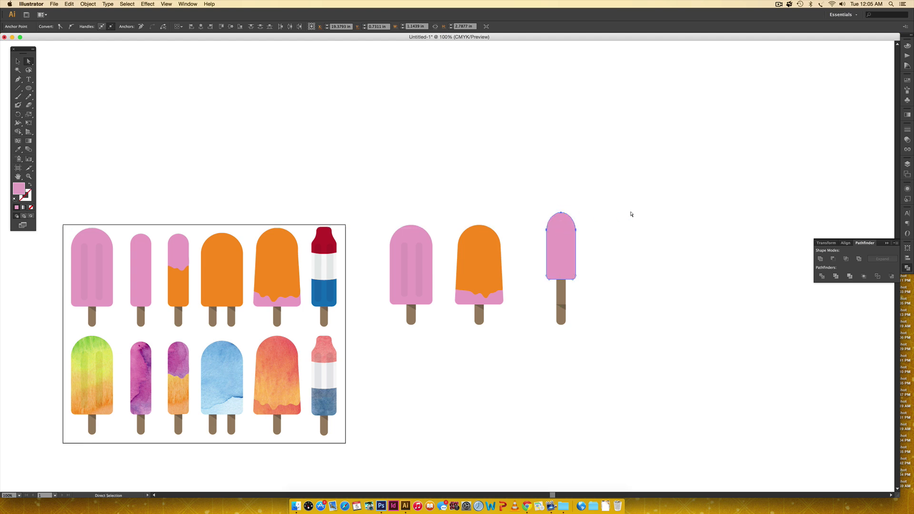
click(562, 217)
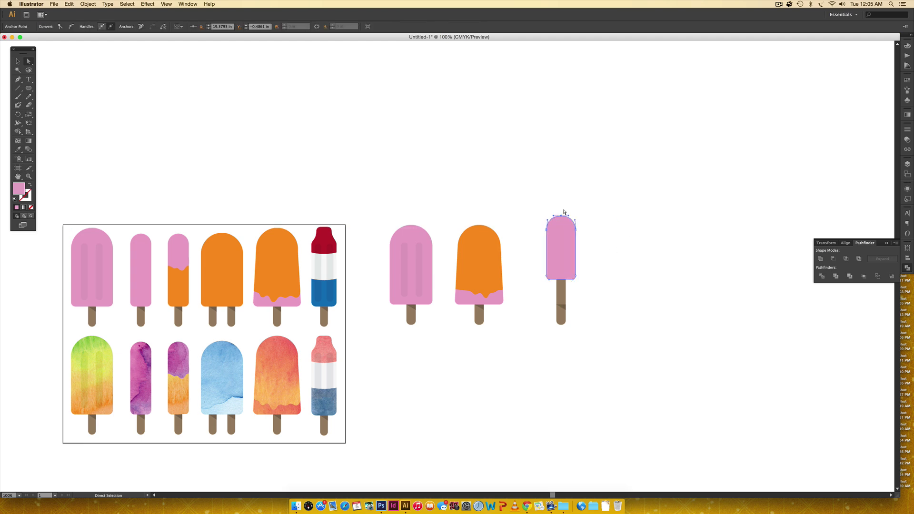
click(615, 186)
Move the shortened narrow body straight down so its bottom edge lines up with the other popsicle bodies
key(v)
drag(570, 253, 570, 284)
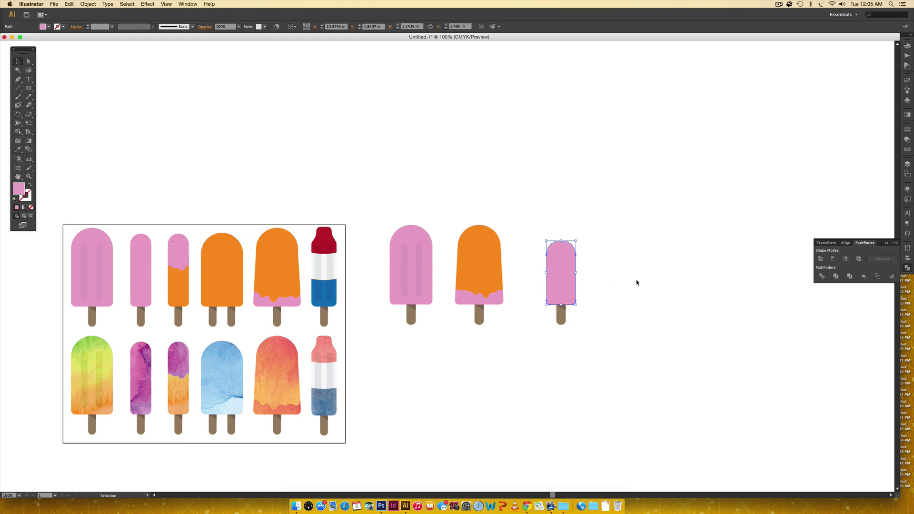
click(636, 282)
Add a rounded rectangle about 0.47 in wide and 0.64 in tall centred over the narrow pink body's top, and unite both shapes
drag(650, 301, 608, 304)
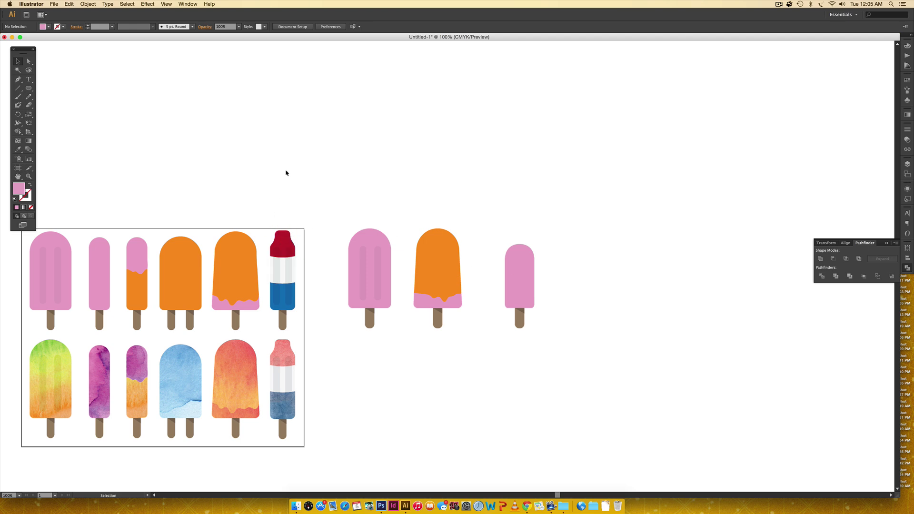
click(29, 88)
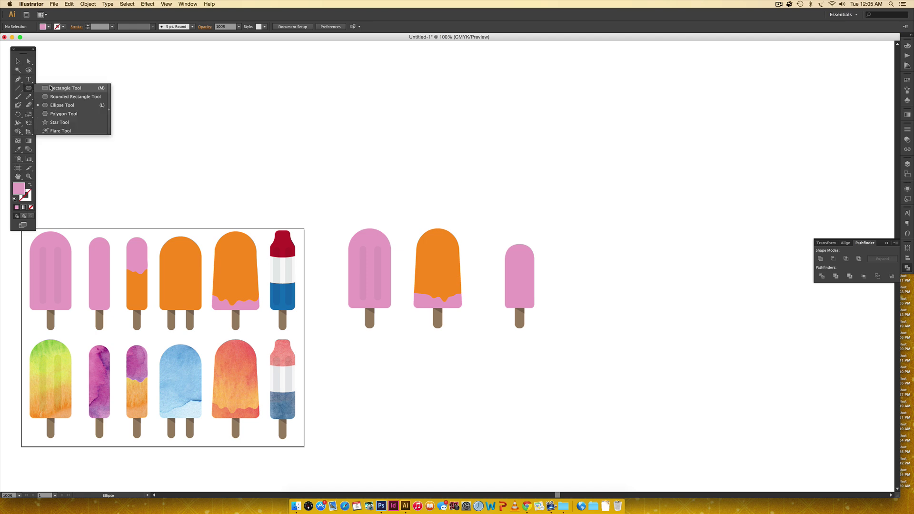
click(55, 97)
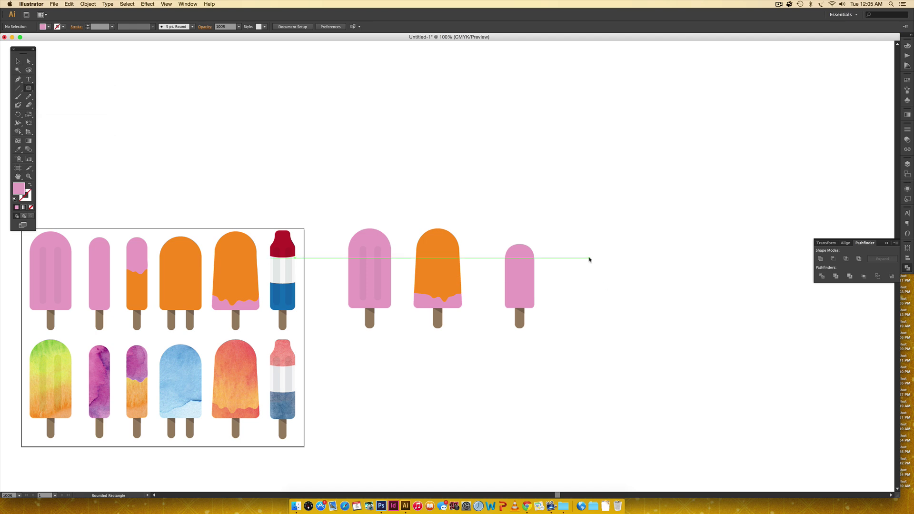
key(super+equal)
scroll(618, 255, right, 5)
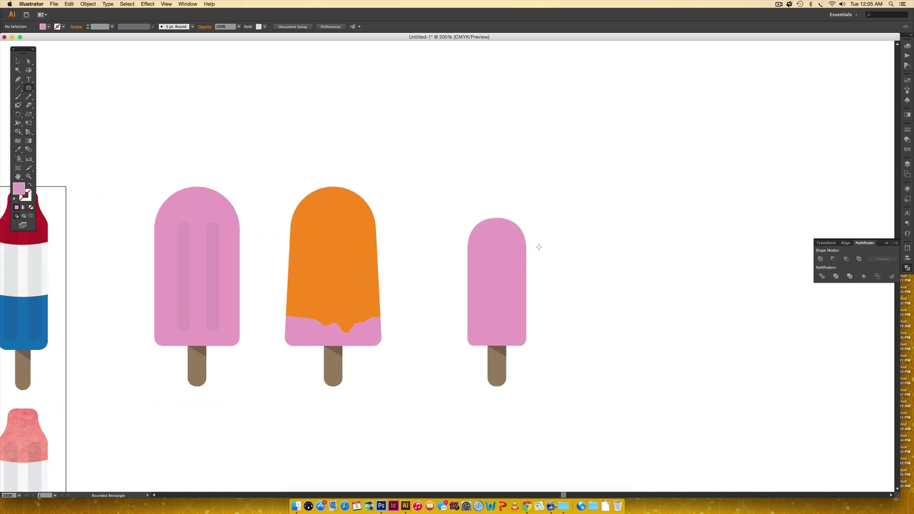
mouse_move(488, 203)
mouse_down()
mouse_move(512, 235)
mouse_move(497, 215)
mouse_up()
key(v)
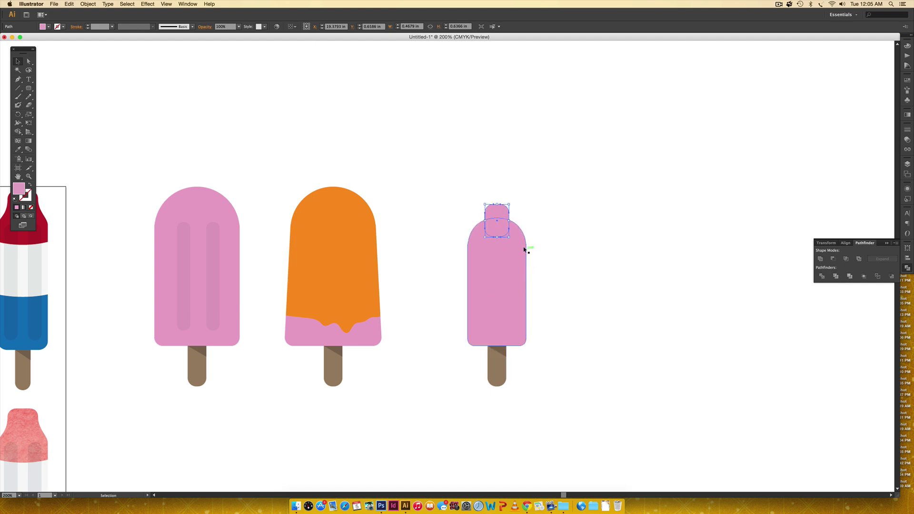
shift+click(510, 269)
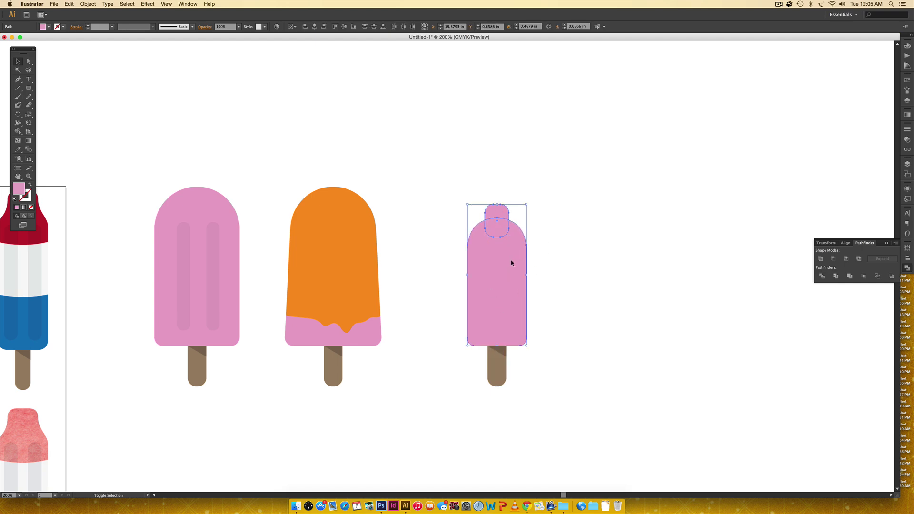
click(820, 258)
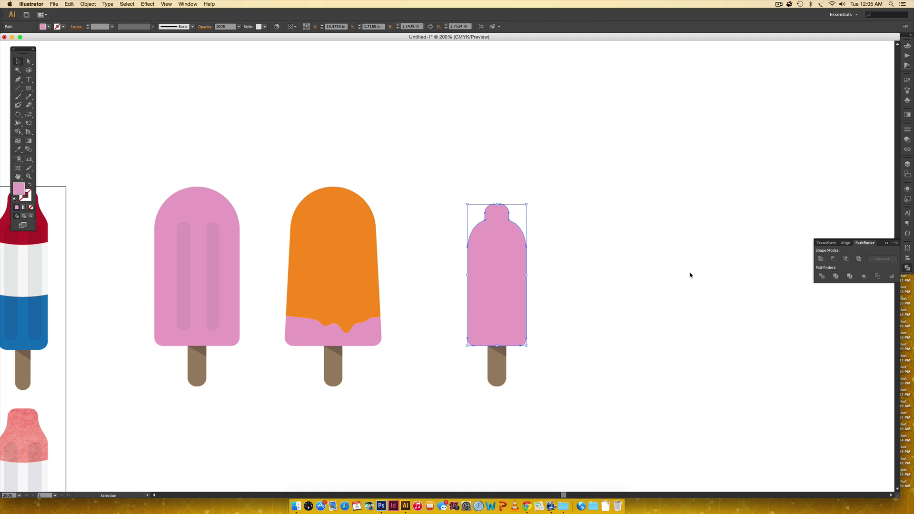
Delete the two corner anchor points where the small neck meets the shoulders of the narrow pink body
key(z)
drag(449, 168, 579, 269)
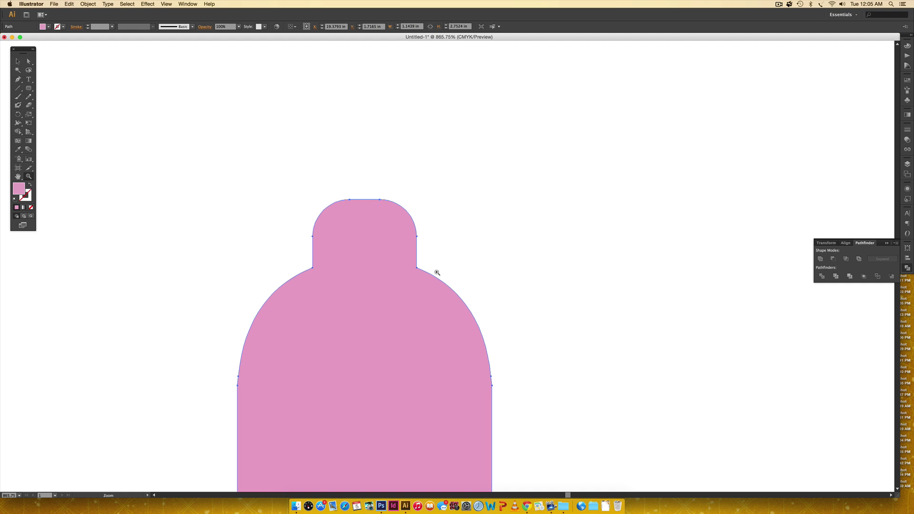
key(p)
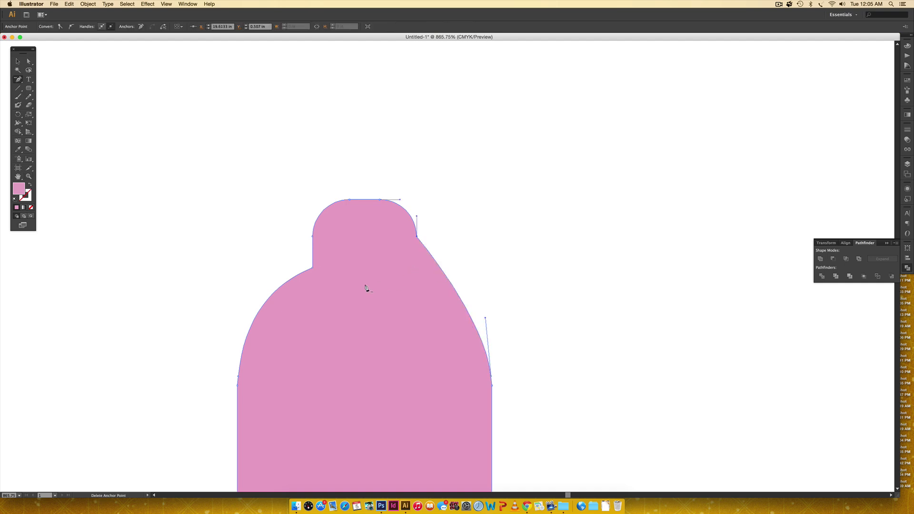
click(417, 268)
click(313, 268)
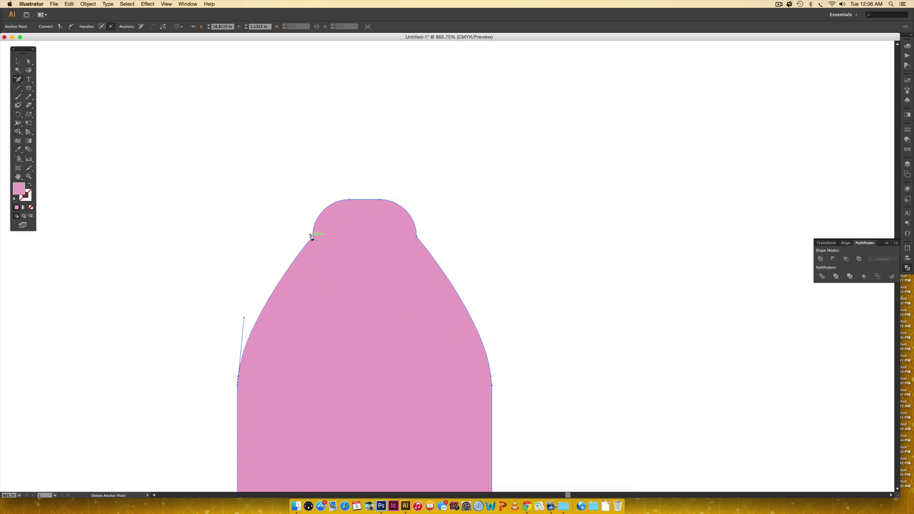
Convert the two side anchor points of the narrow body's neck into smooth points with near-vertical direction handles
key(a)
click(310, 235)
key(shift+c)
drag(311, 236, 310, 260)
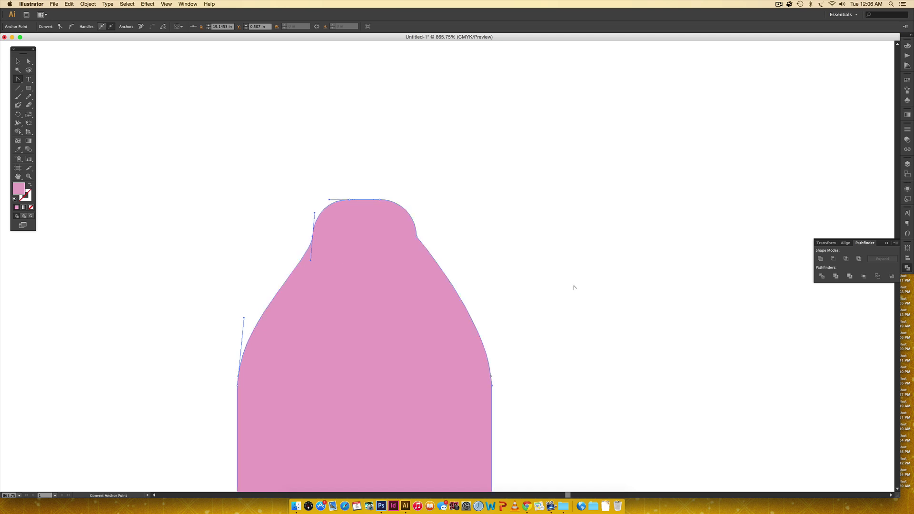
drag(418, 236, 415, 214)
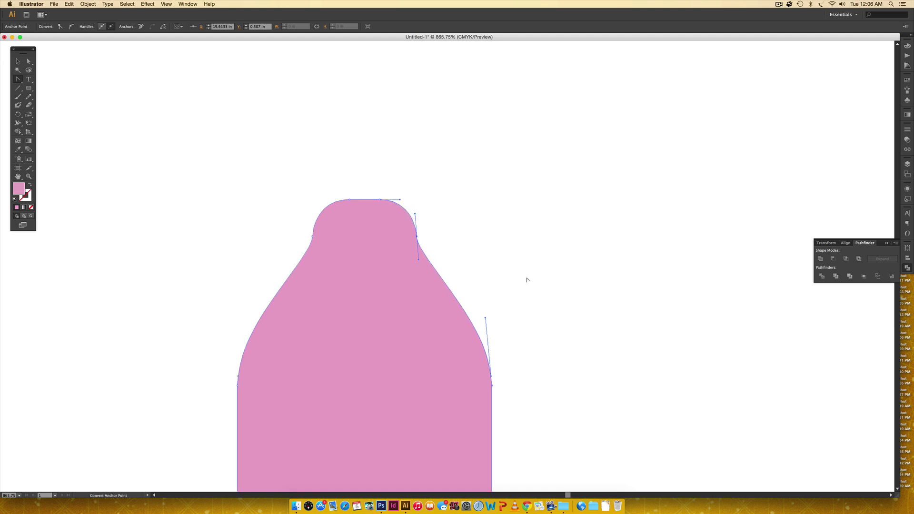
Lengthen the lower direction handles of both neck anchor points downward to curve the shoulders inward into a bottle shape
key(a)
drag(416, 259, 417, 280)
click(312, 237)
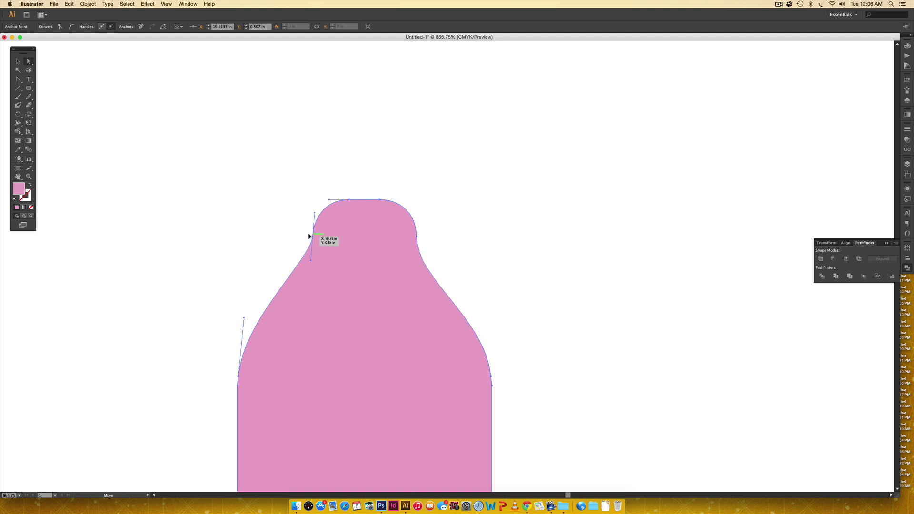
drag(308, 261, 306, 299)
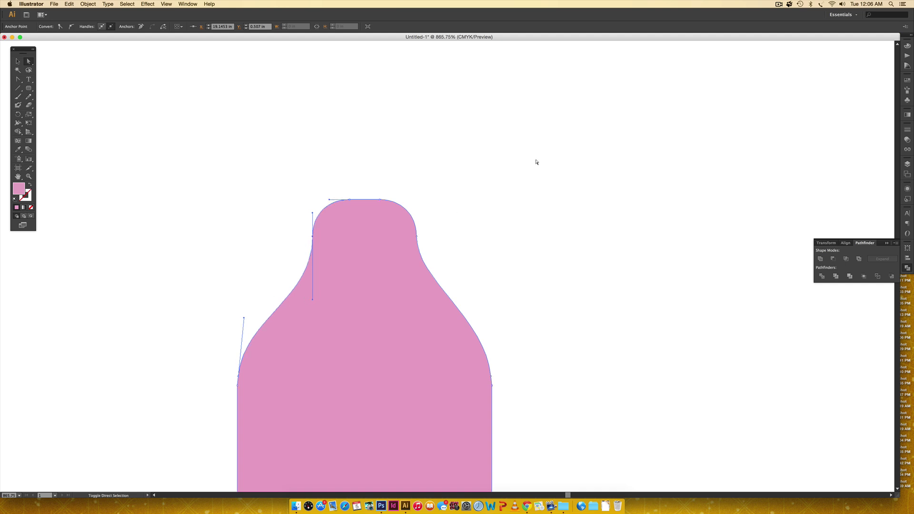
click(586, 237)
Draw a wide ellipse about 3.78 in across and centre it over the bottle-shaped body, covering the neck and shoulders
key(super+minus)
key(super+minus)
key(super+minus)
key(super+minus)
key(super+minus)
key(super+minus)
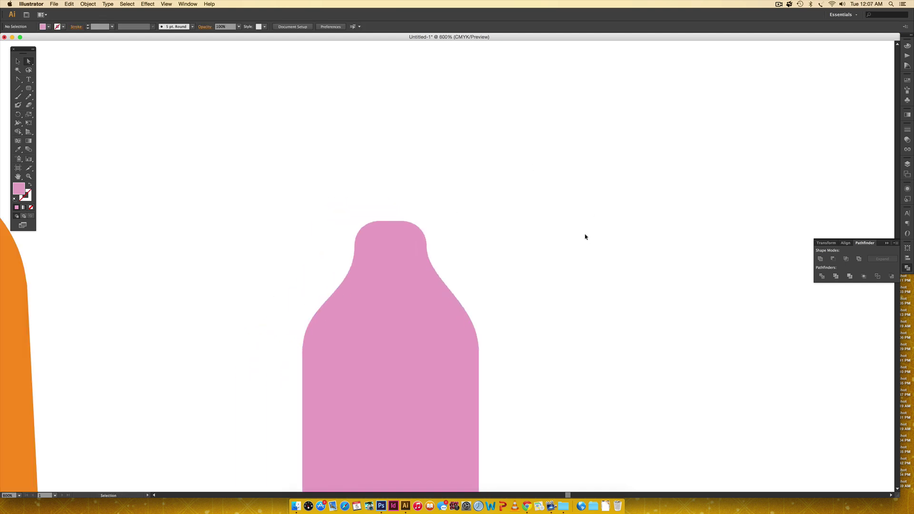
key(space)
drag(437, 255, 521, 256)
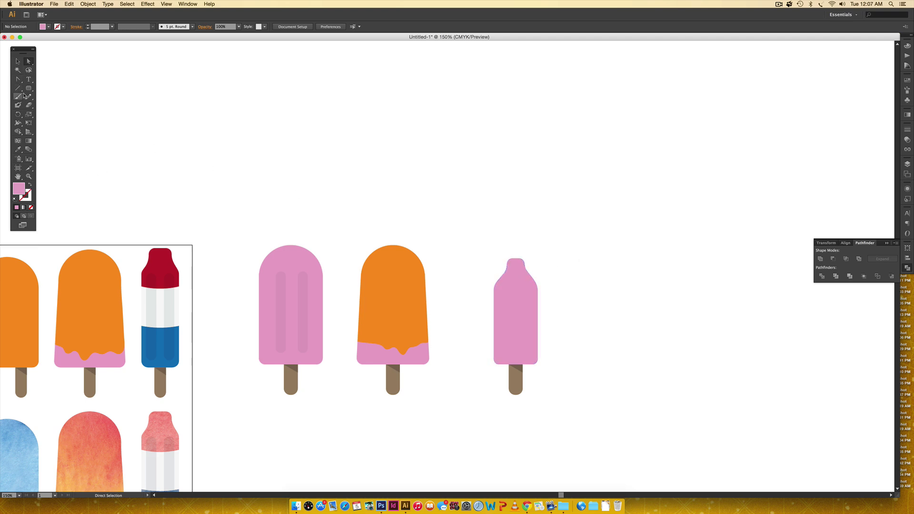
drag(29, 89, 74, 105)
drag(472, 239, 618, 302)
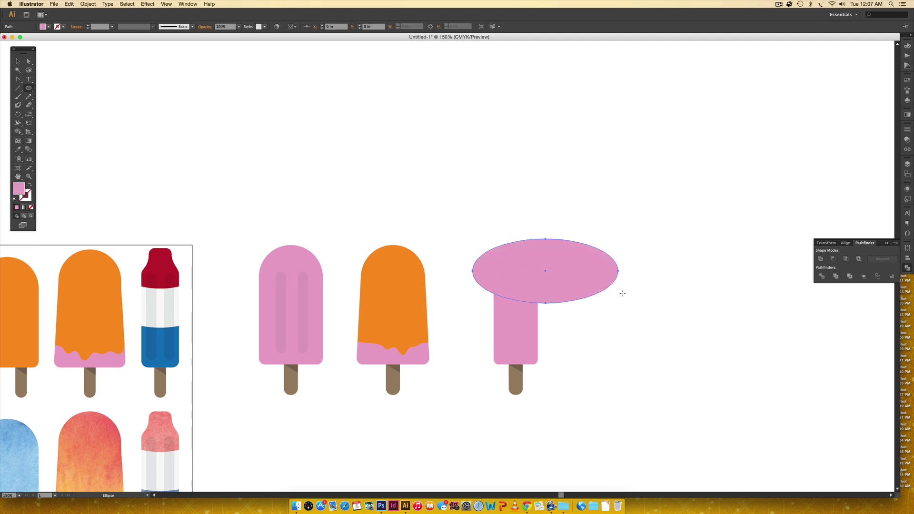
key(v)
mouse_move(573, 273)
mouse_down()
mouse_move(550, 272)
mouse_move(557, 264)
mouse_move(561, 278)
mouse_up()
click(645, 339)
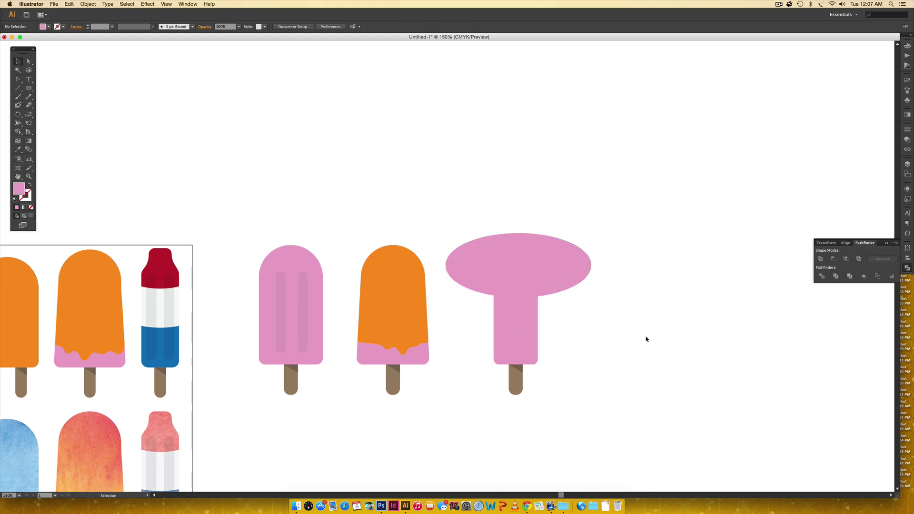
Divide the bottle-shaped body with the ellipse, separate the pieces and delete the part of the ellipse outside the body
click(565, 295)
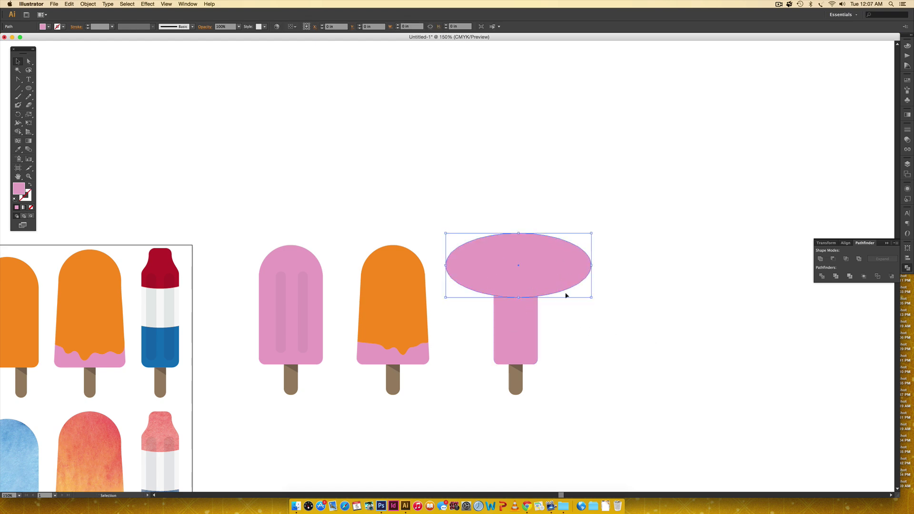
shift+click(517, 326)
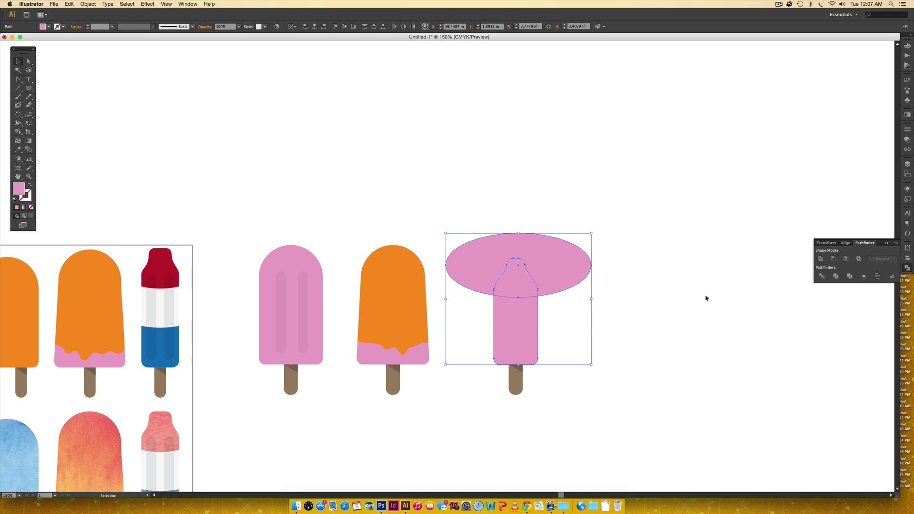
click(725, 185)
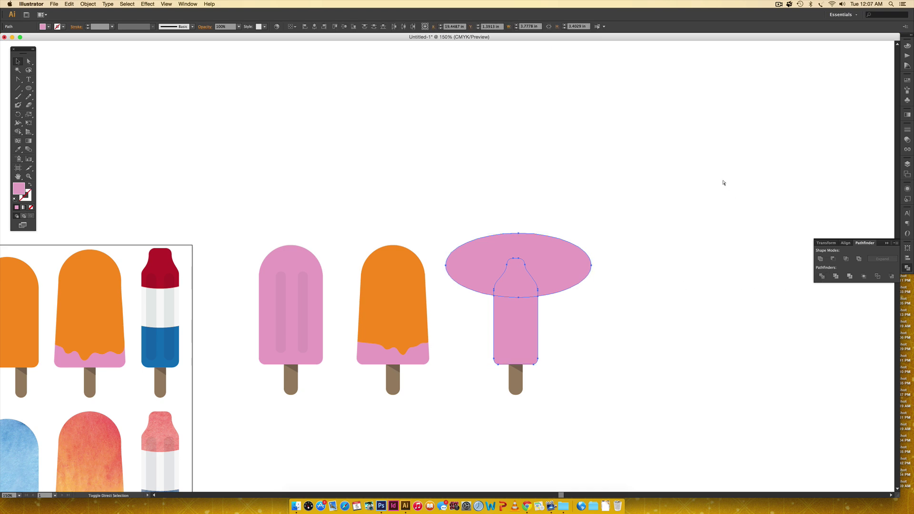
key(super+z)
click(723, 185)
click(558, 266)
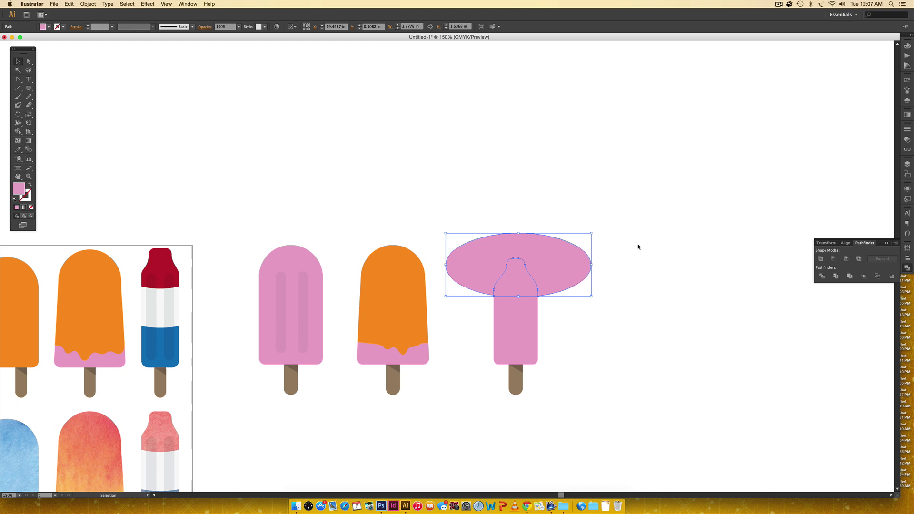
key(Delete)
Recolour the top section of the narrow popsicle with the dark red sampled from the reference rocket popsicle
click(514, 280)
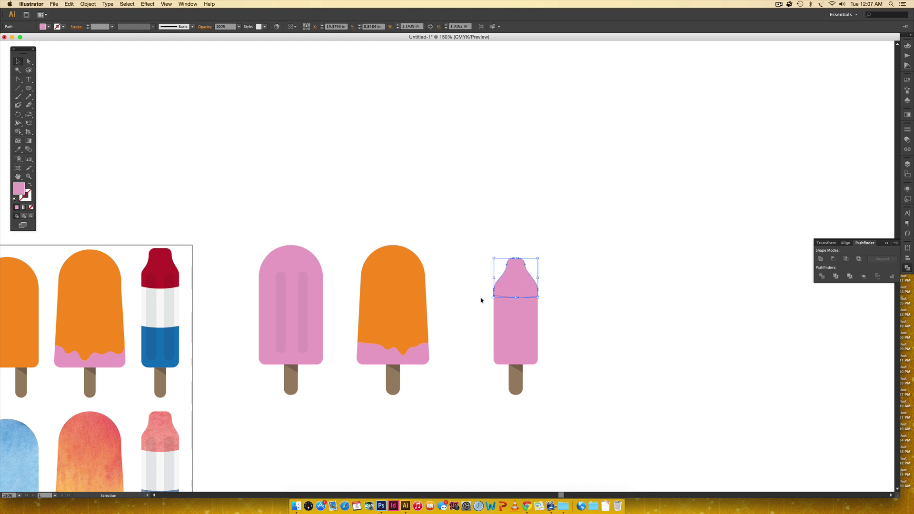
key(i)
click(164, 246)
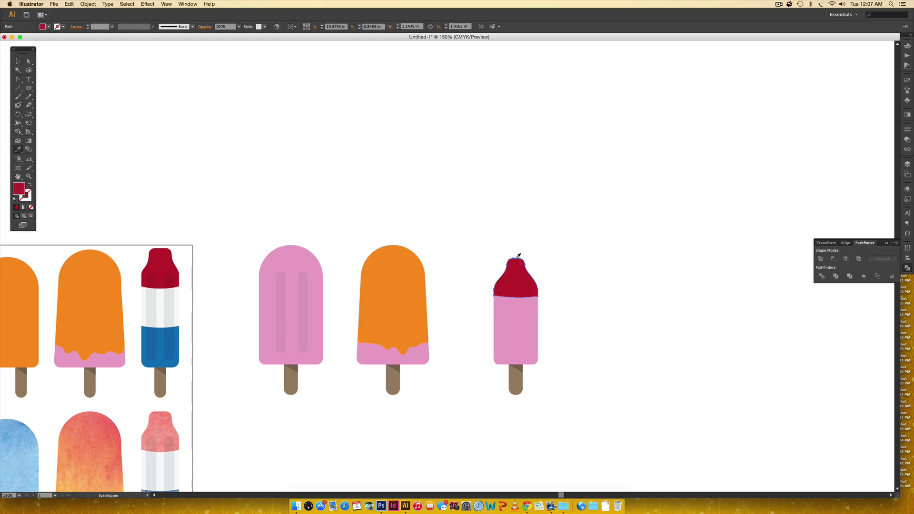
key(v)
click(571, 269)
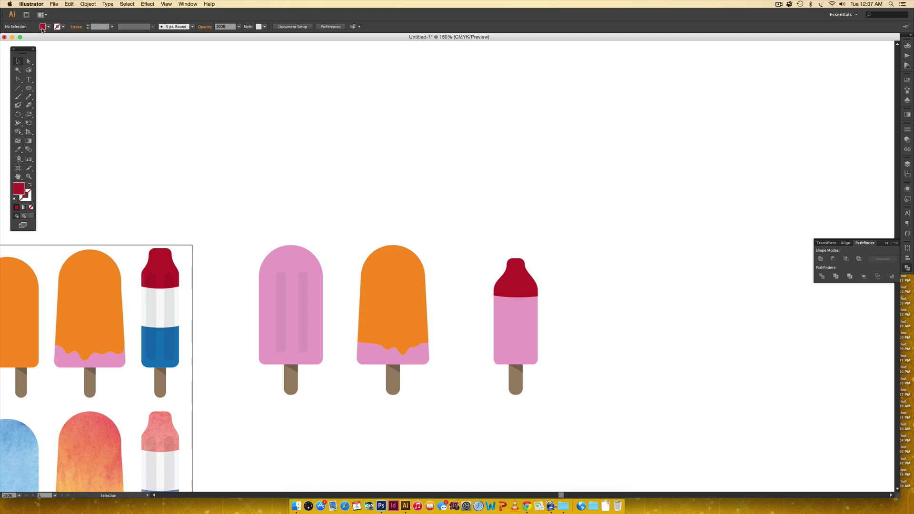
Draw an ellipse about 4.92 in wide and 2.11 in tall, centred over the narrow popsicle with its lower edge crossing the pink section
click(29, 88)
drag(459, 243, 648, 322)
key(v)
drag(634, 274, 596, 282)
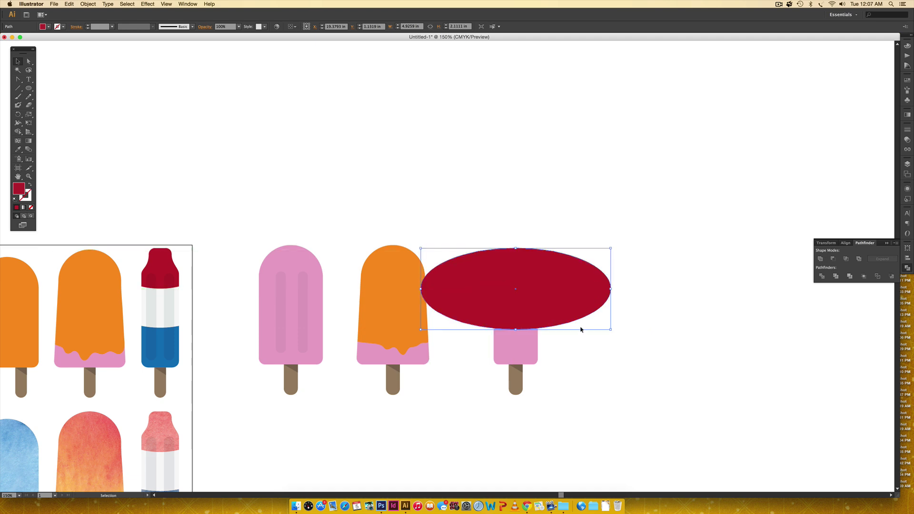
drag(557, 304, 556, 306)
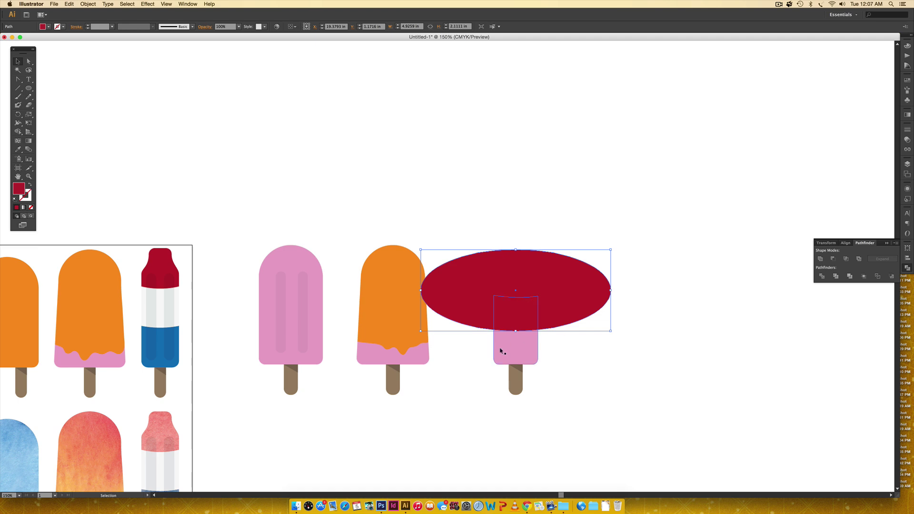
Divide the pink section with the red ellipse, separate the pieces and delete the part of the ellipse outside the body
shift+click(520, 353)
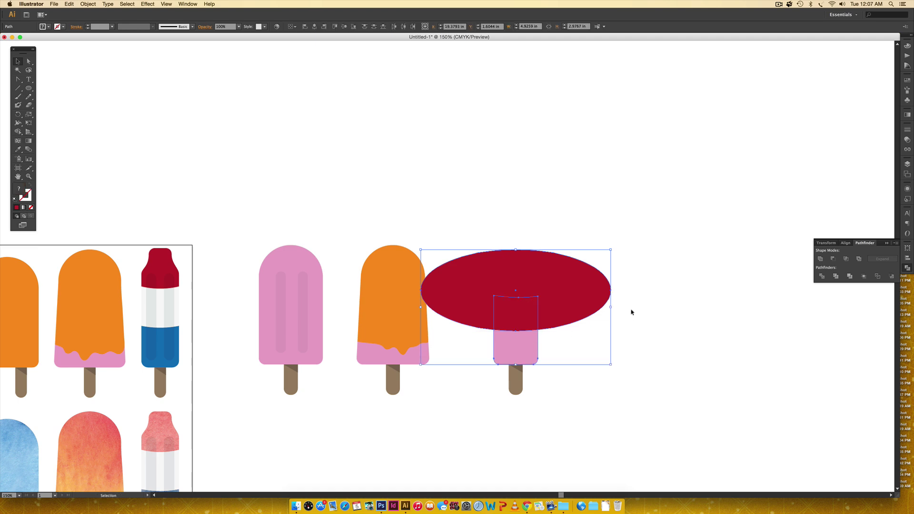
click(822, 276)
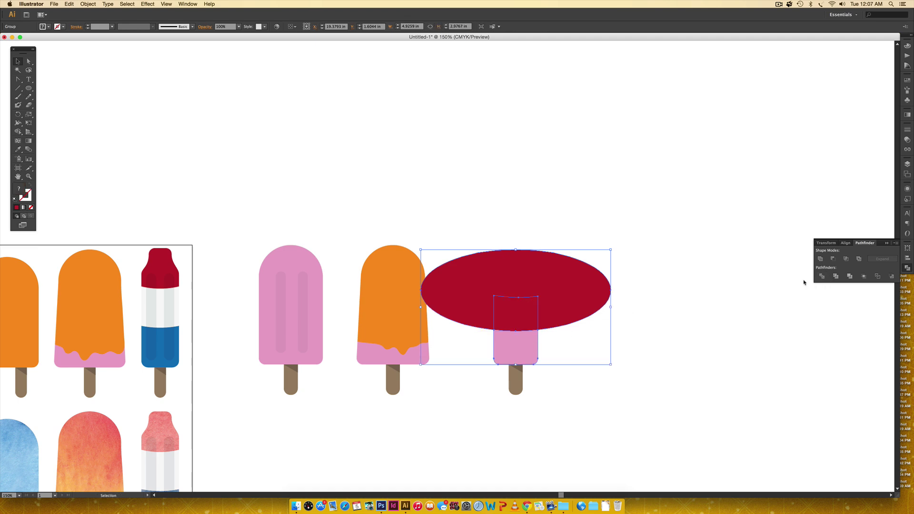
click(616, 166)
key(ctrl+z)
click(606, 267)
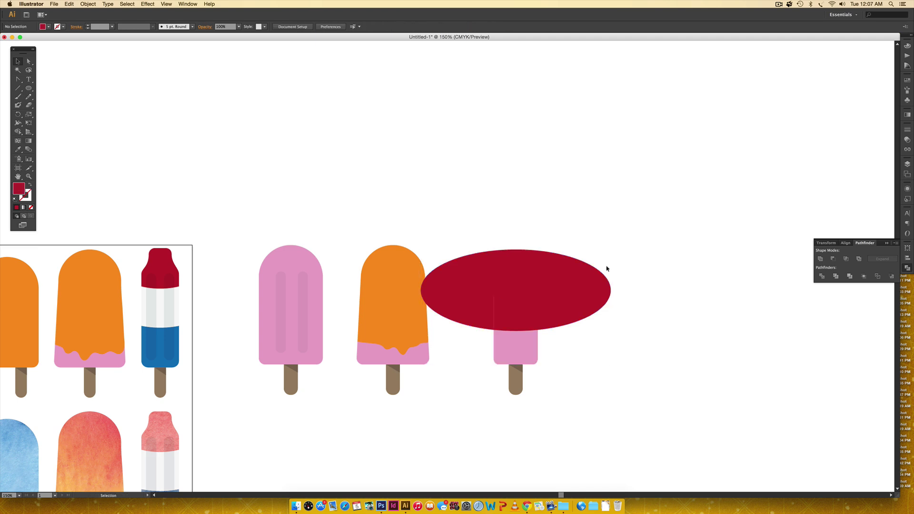
click(593, 276)
key(Delete)
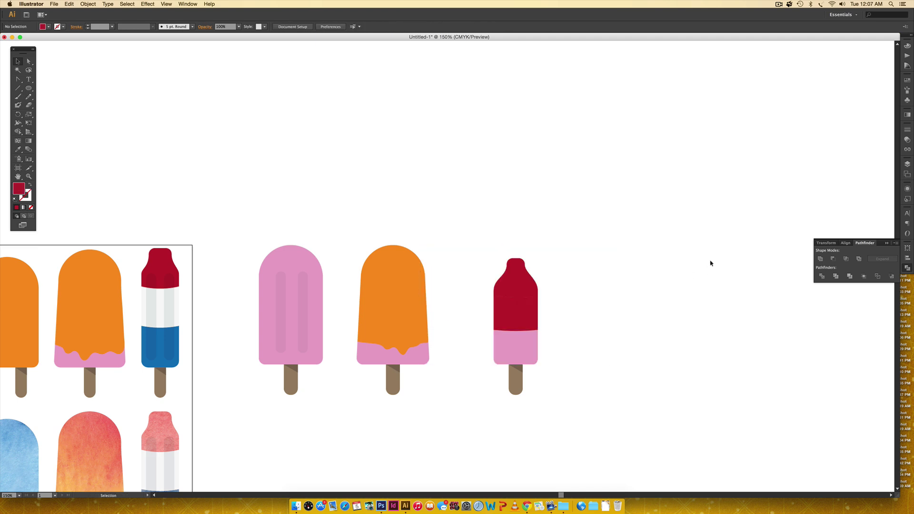
Fill the middle section of the narrow popsicle with white, adding 3% black for an off-white tone
click(526, 305)
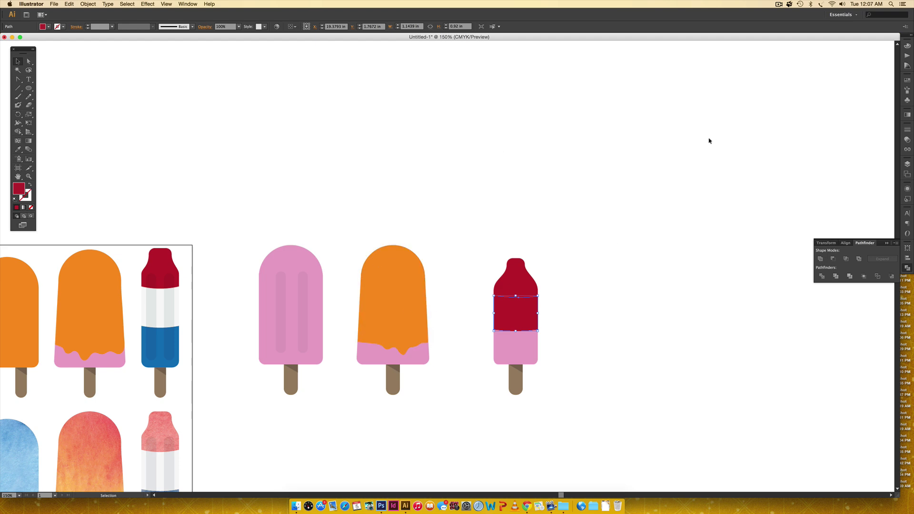
click(908, 46)
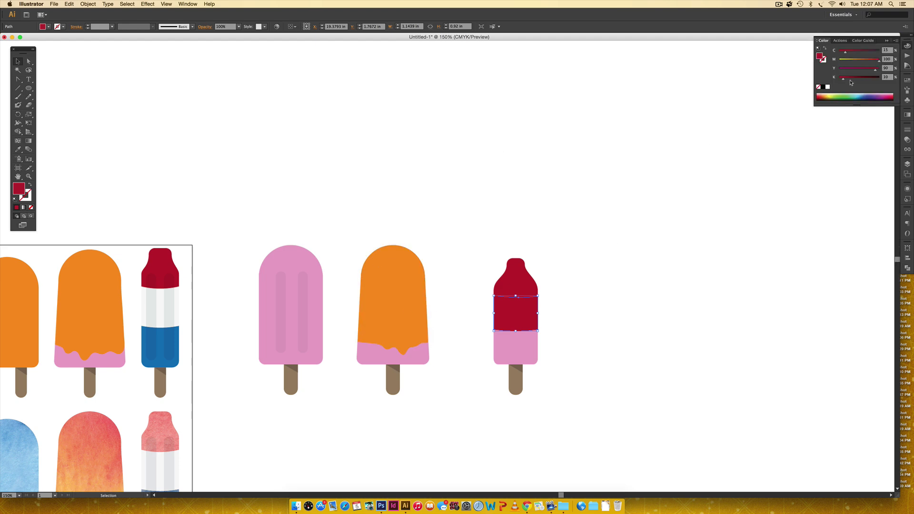
click(828, 87)
click(888, 77)
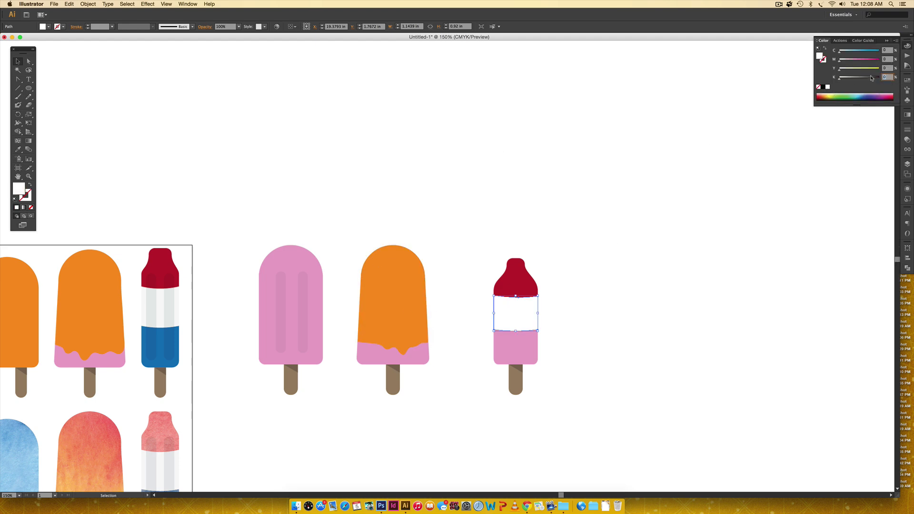
key(Return)
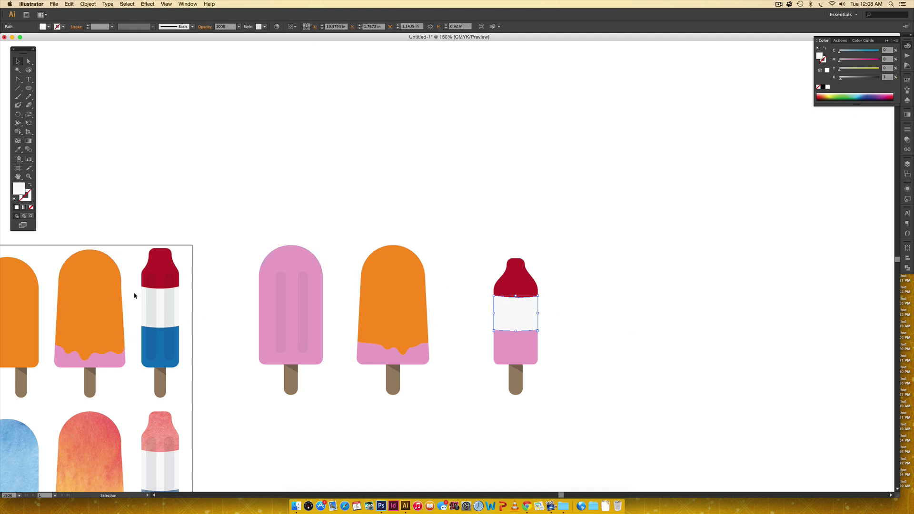
Recolour the lower pink section of the rocket popsicle with the blue sampled from the reference rocket popsicle
click(601, 409)
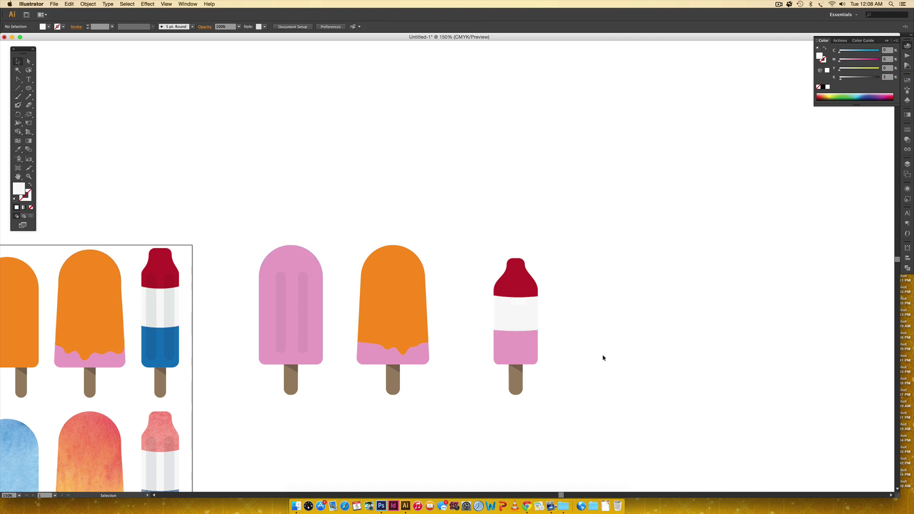
click(534, 358)
key(i)
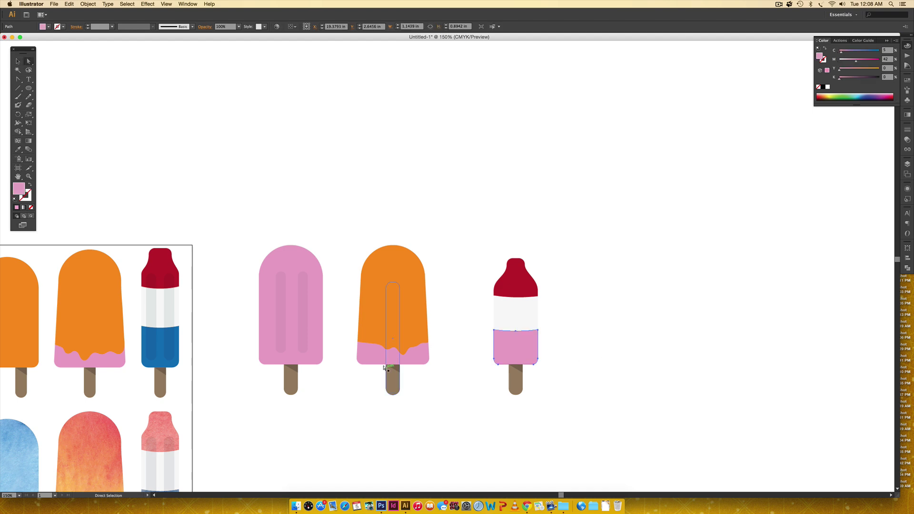
click(167, 338)
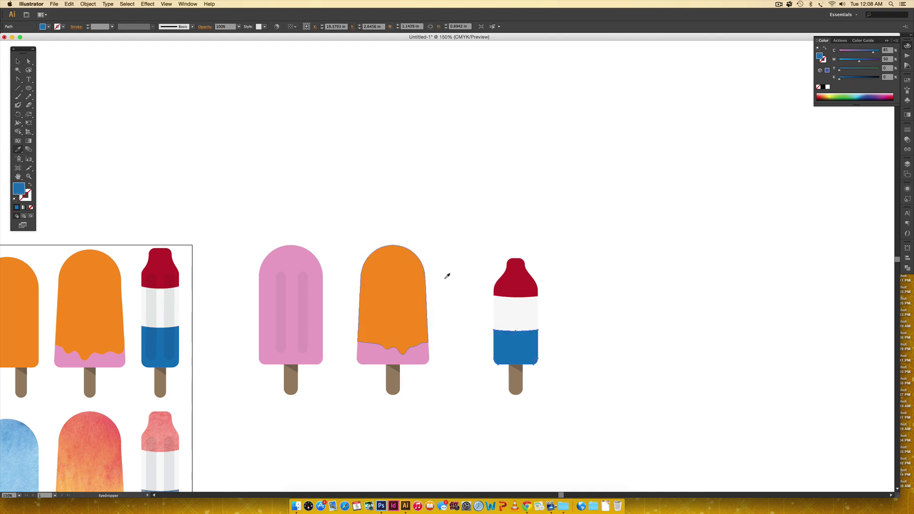
key(v)
click(611, 292)
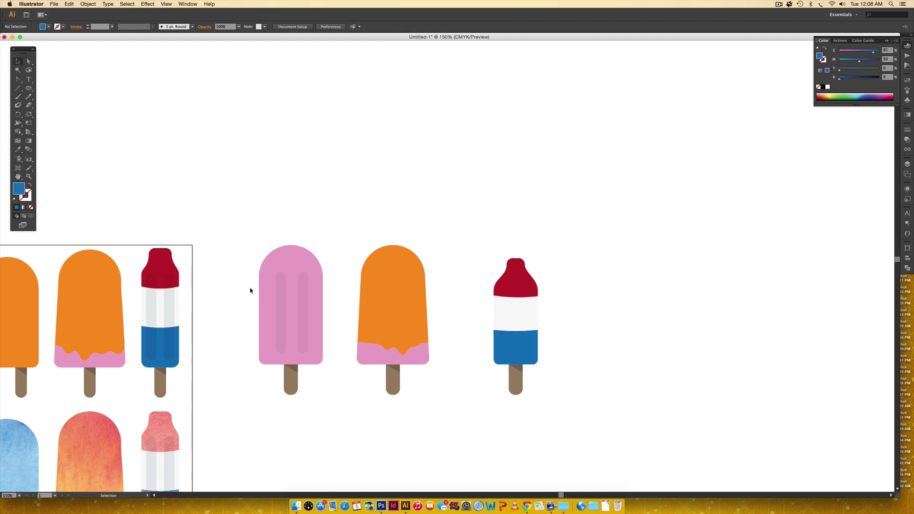
Copy the two groove bars from the pink popsicle onto the rocket popsicle and set their fill to 0% magenta and 15% black
click(298, 298)
drag(281, 304, 525, 304)
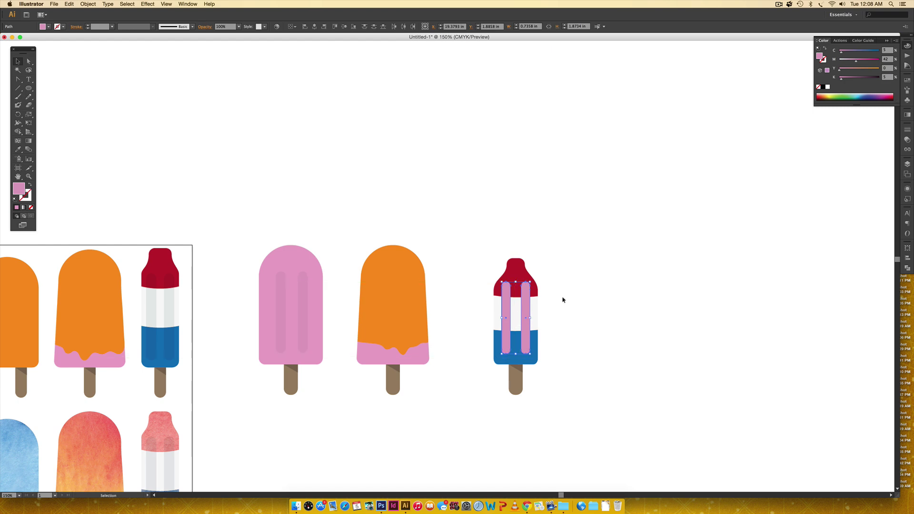
click(886, 78)
text(15)
key(Return)
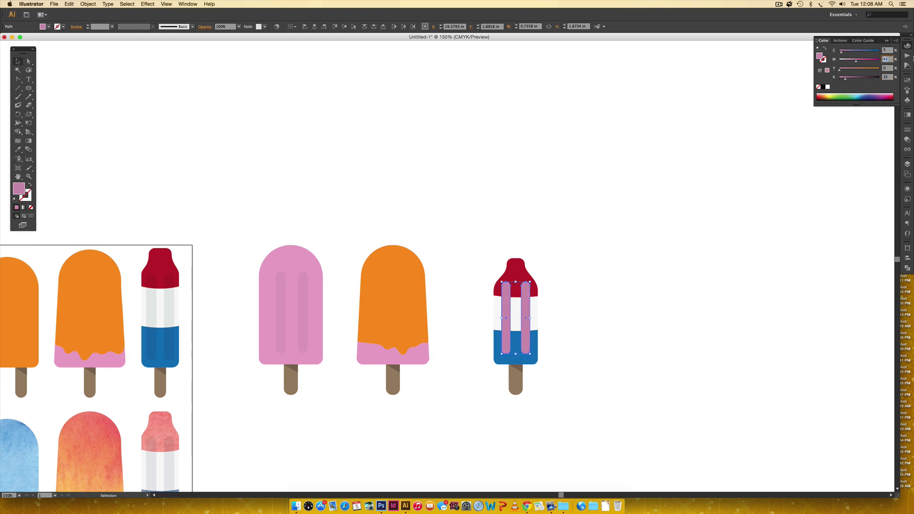
text(0)
key(Return)
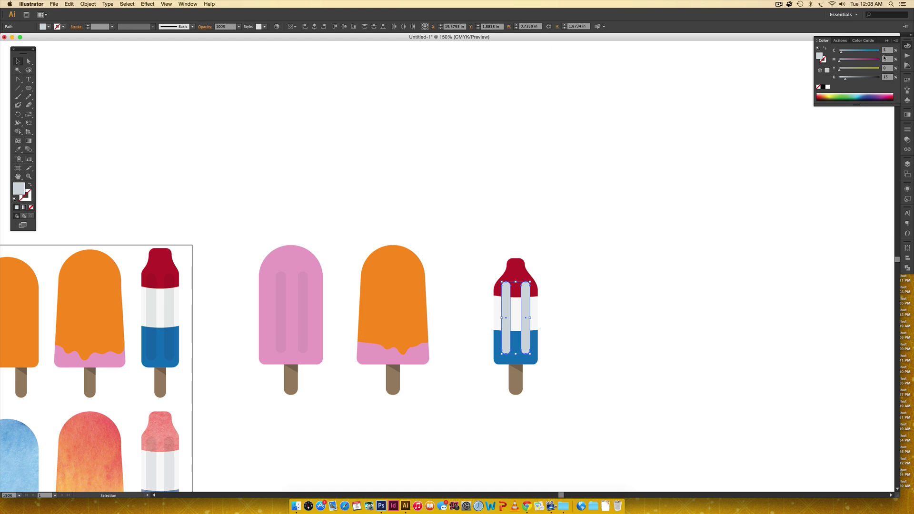
Set the rocket popsicle's grooves to Multiply blending at 40% opacity and nudge them slightly down
click(908, 140)
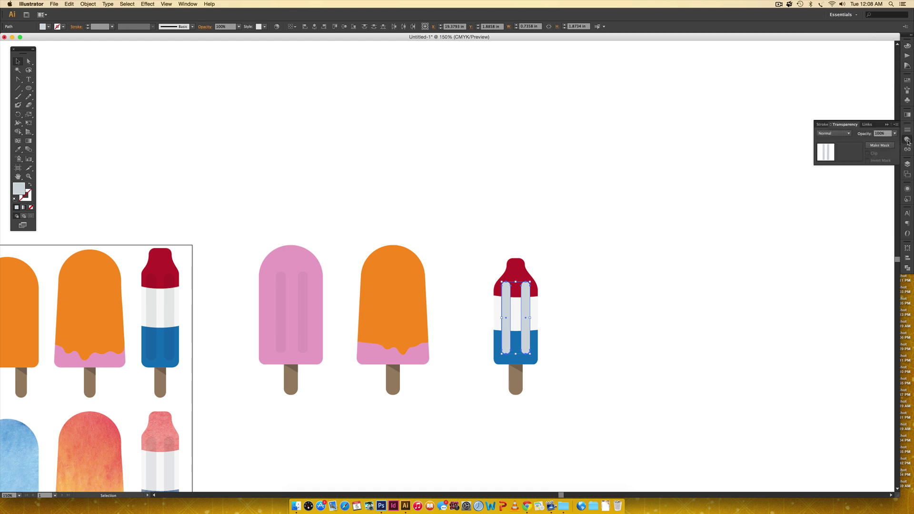
click(187, 4)
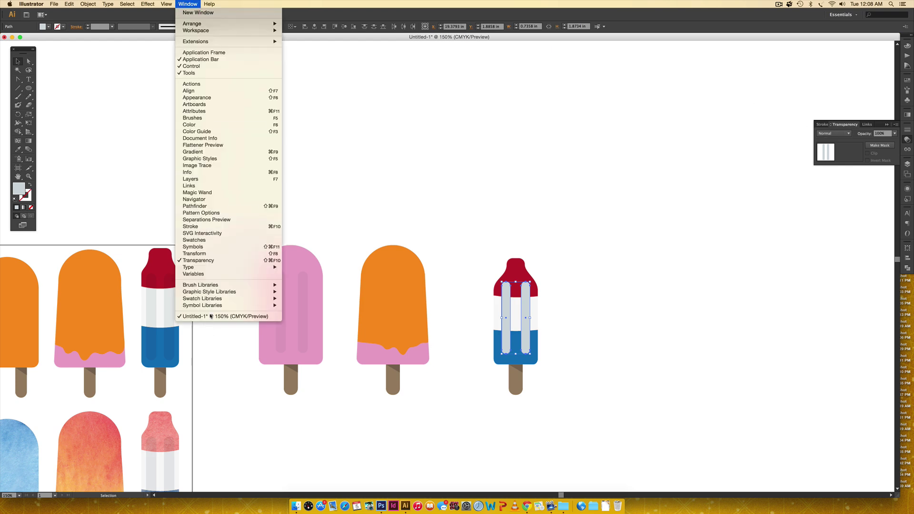
click(833, 133)
click(831, 158)
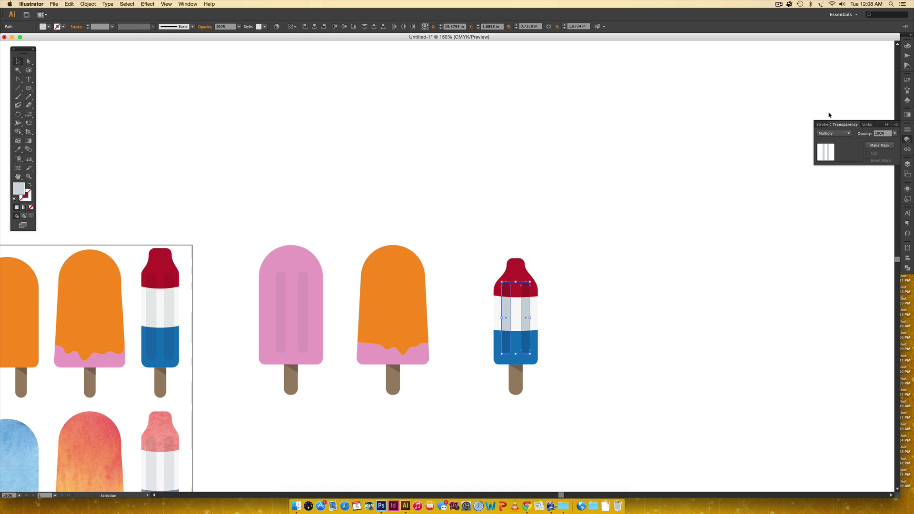
click(861, 133)
text(40)
key(Return)
key(Down)
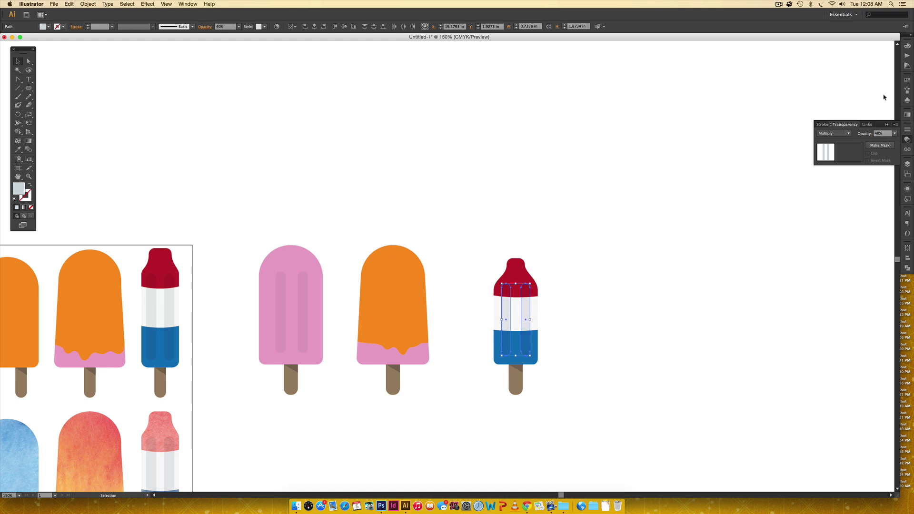
click(687, 174)
Duplicate the whole grooved pink popsicle, including its stick, straight below the original
drag(625, 245, 656, 106)
drag(312, 298, 612, 279)
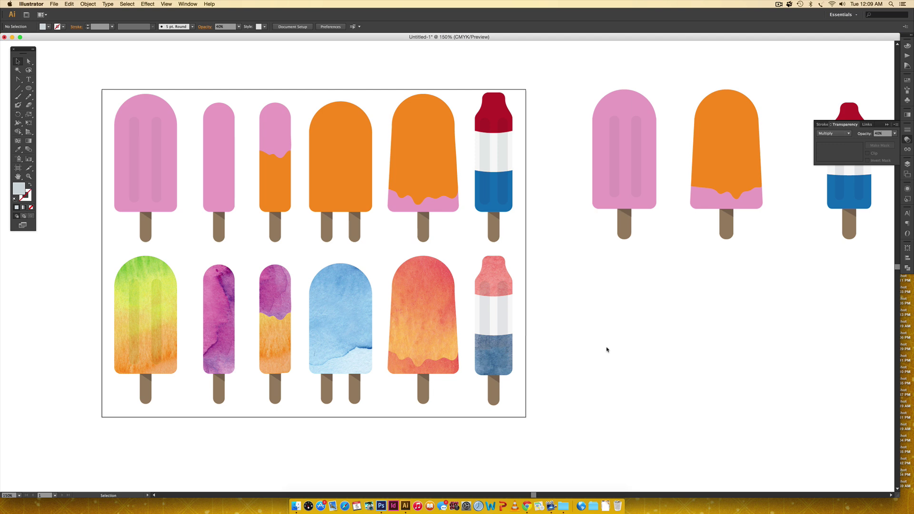
key(super+minus)
key(super+minus)
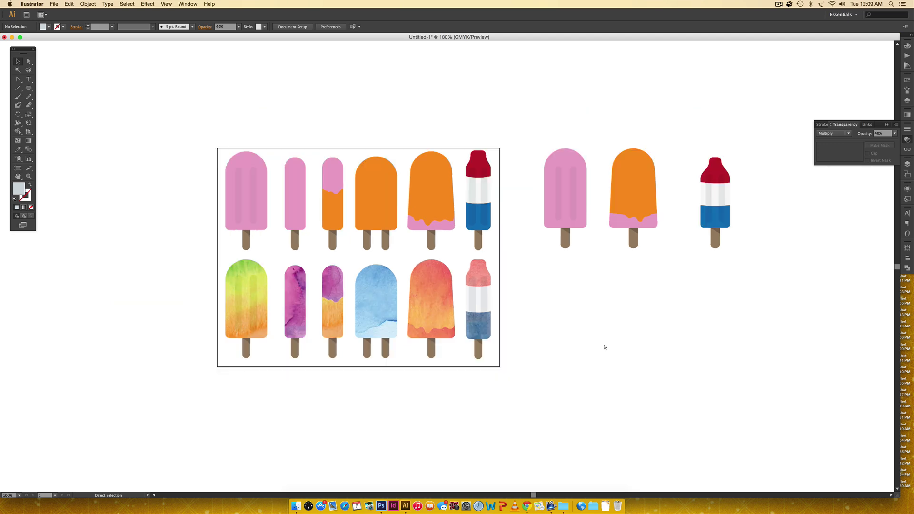
drag(635, 330, 537, 330)
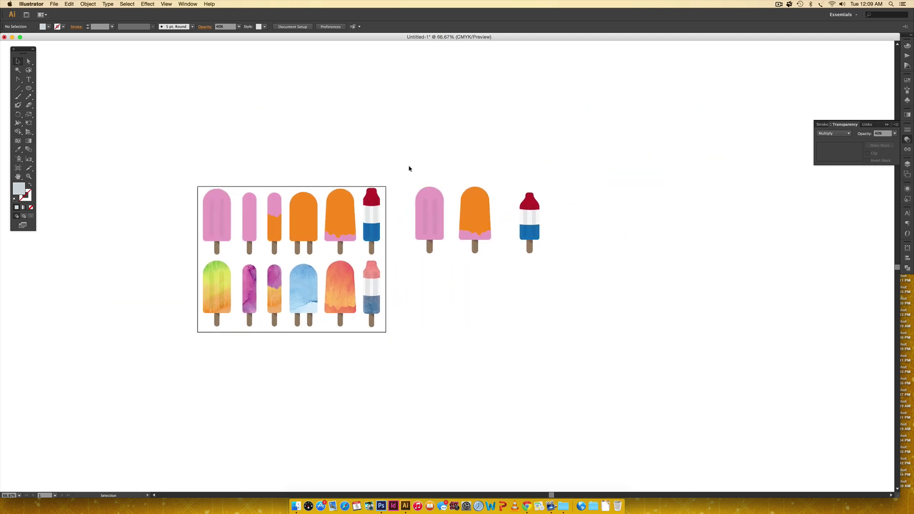
drag(410, 171, 442, 260)
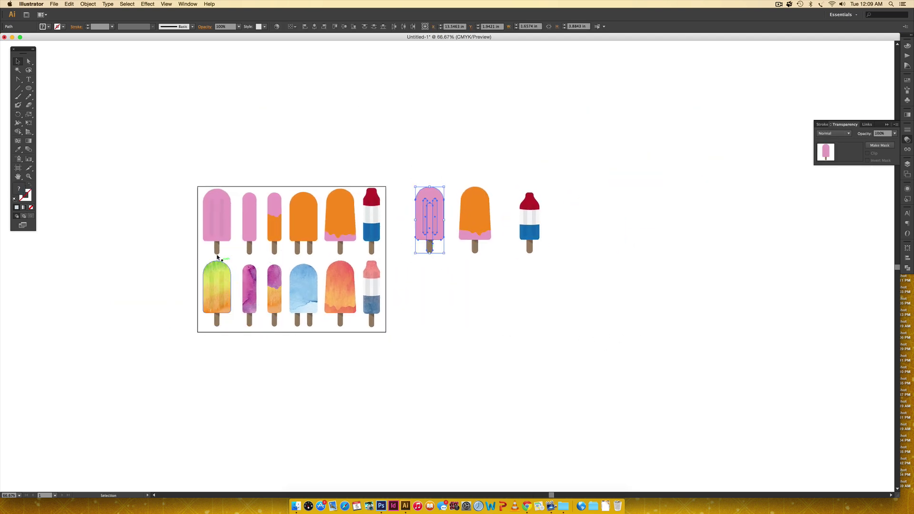
mouse_move(342, 312)
mouse_down()
mouse_move(334, 301)
mouse_move(343, 305)
mouse_up()
drag(428, 204, 428, 288)
click(505, 313)
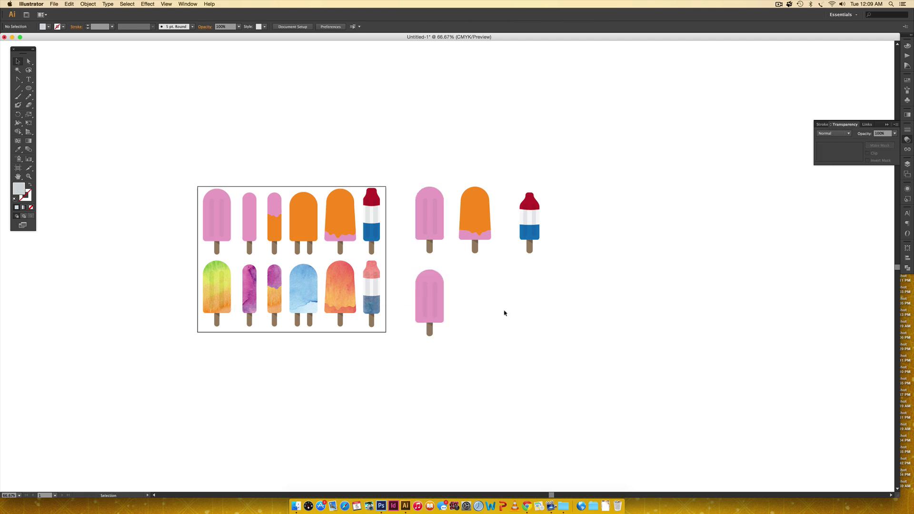
Place the watercolour texture 04.png from the abstract transparent-pngs folder as a linked image
key(super+equal)
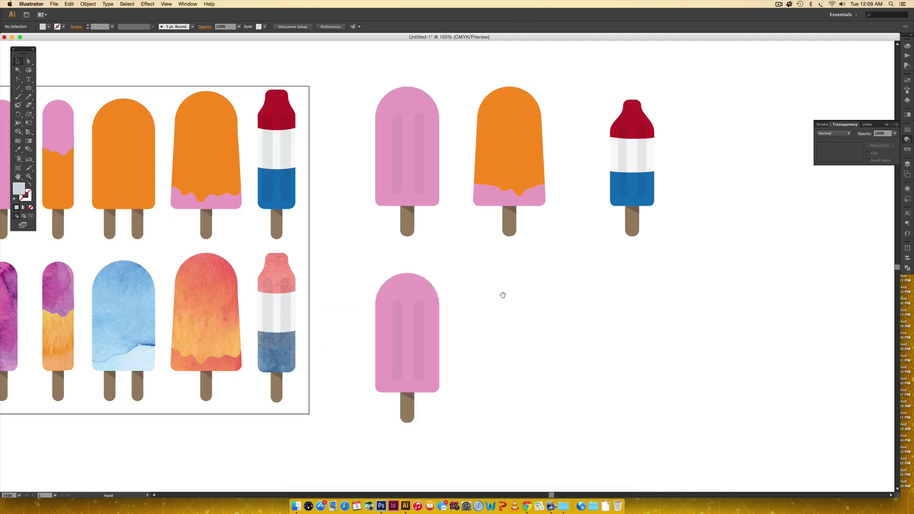
scroll(502, 294, down, 2)
click(57, 4)
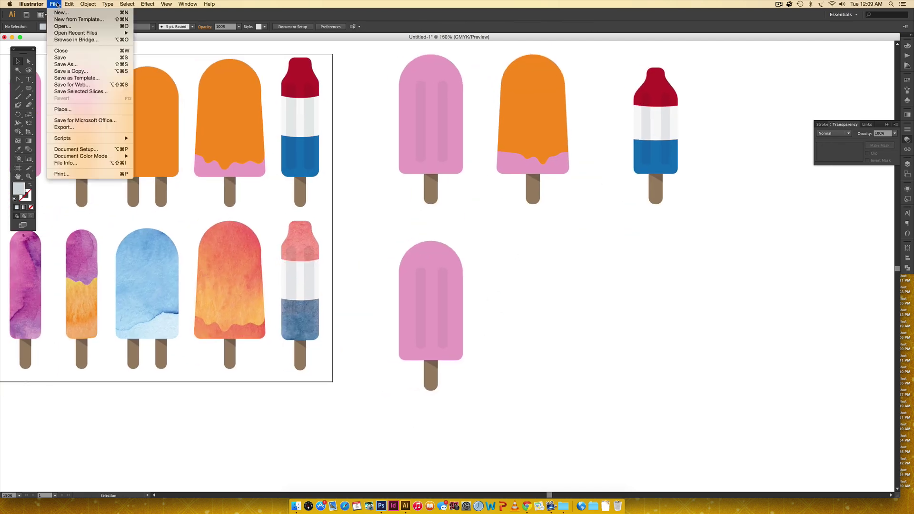
click(76, 110)
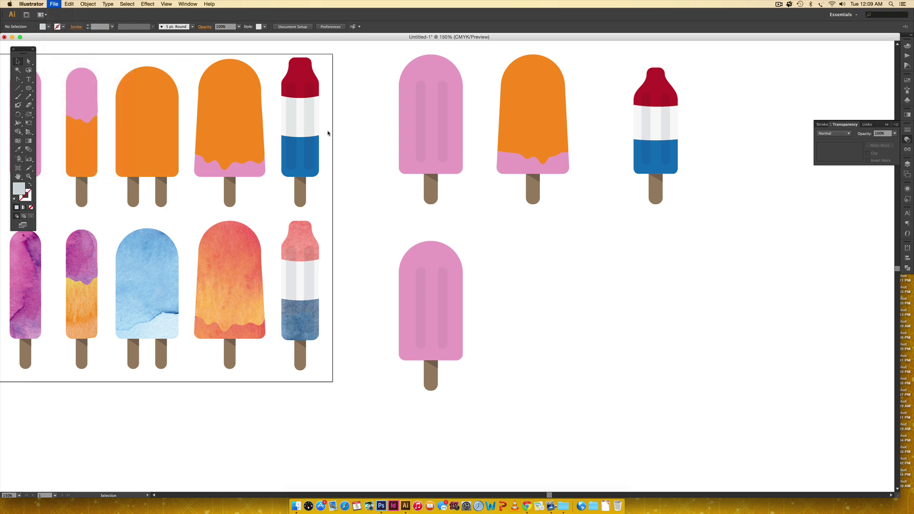
click(612, 117)
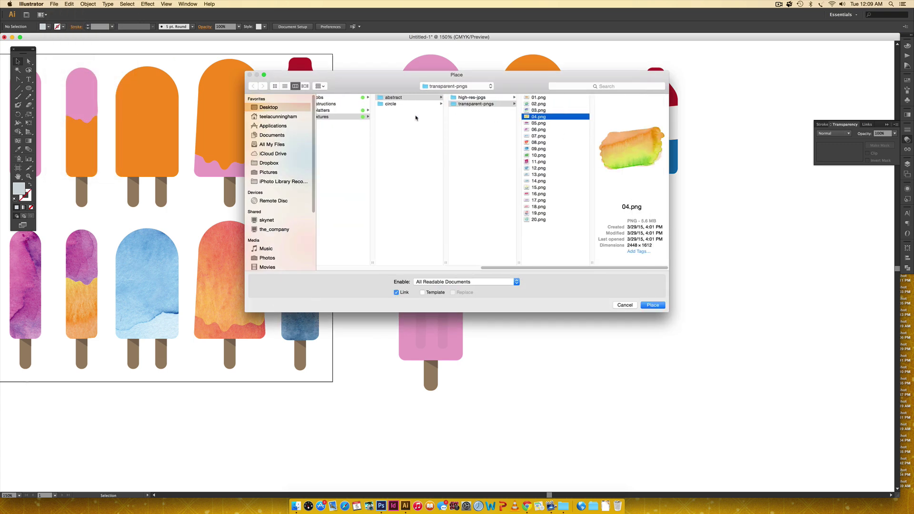
click(653, 305)
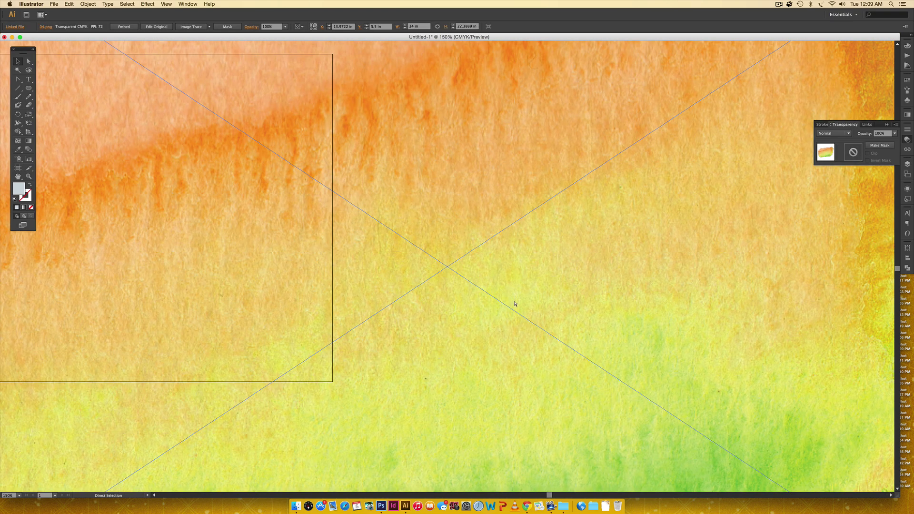
Scale the watercolour image down proportionally to about 9.32 in wide and move it over the duplicated pink popsicle
key(super+minus)
key(super+minus)
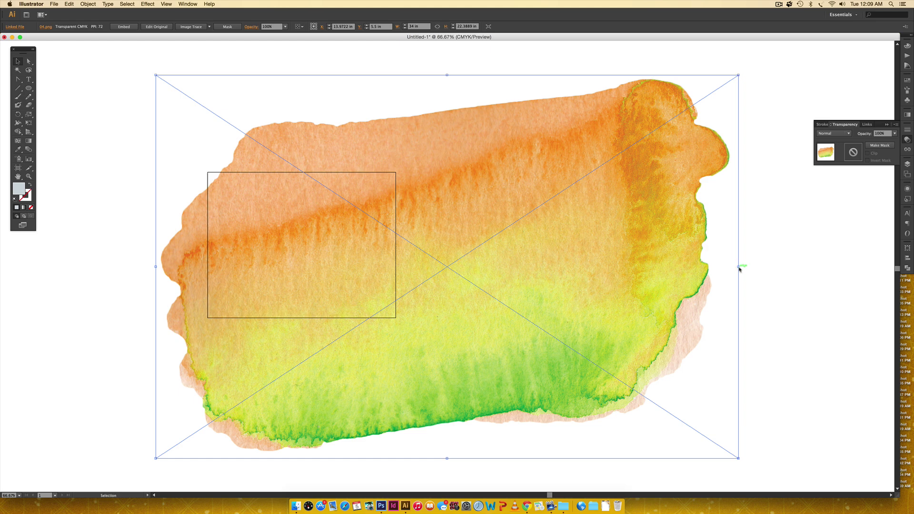
drag(738, 267, 317, 284)
drag(248, 259, 462, 281)
key(super+equal)
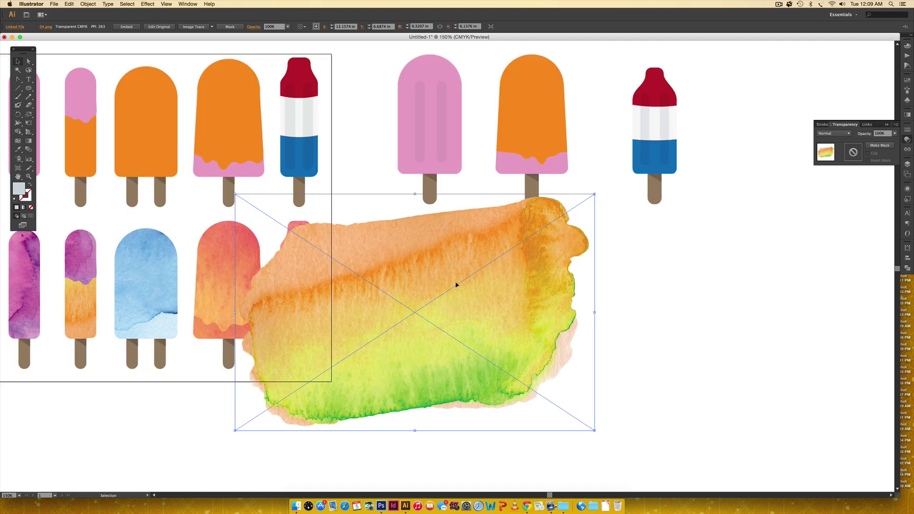
scroll(490, 277, right, 3)
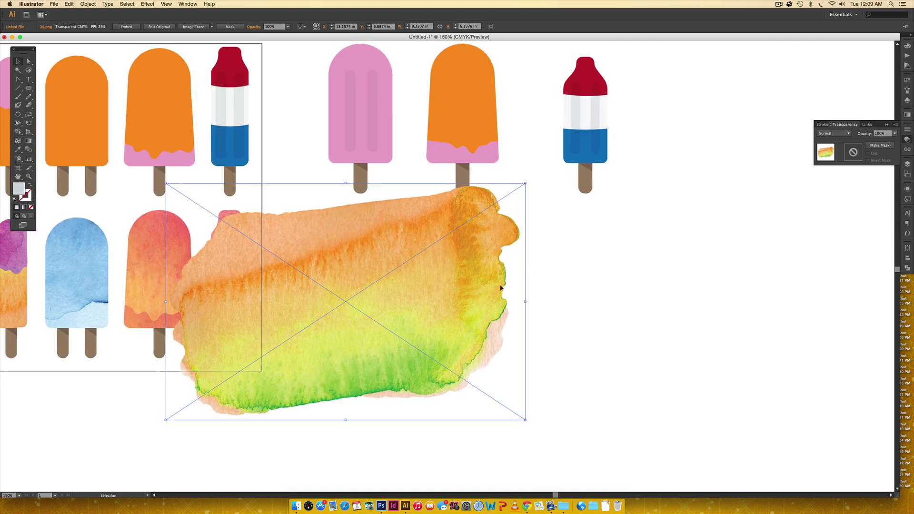
Send the watercolour image to the back, shrink it to about 7.53 in wide and position it behind the duplicated popsicle's body
right_click(461, 255)
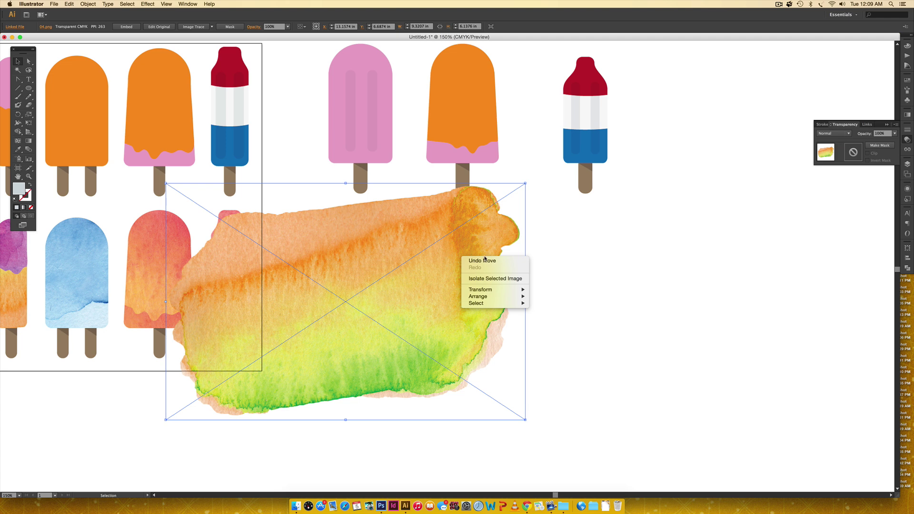
mouse_move(481, 296)
click(562, 317)
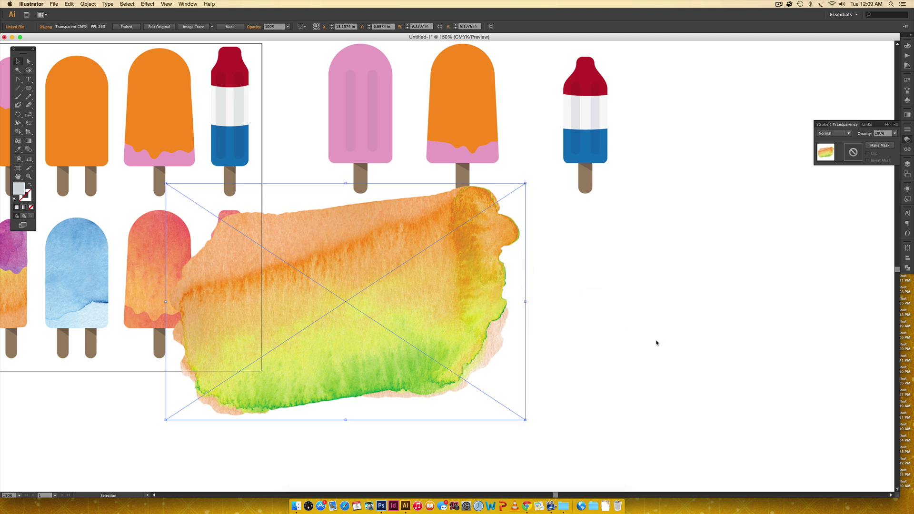
drag(459, 281, 474, 270)
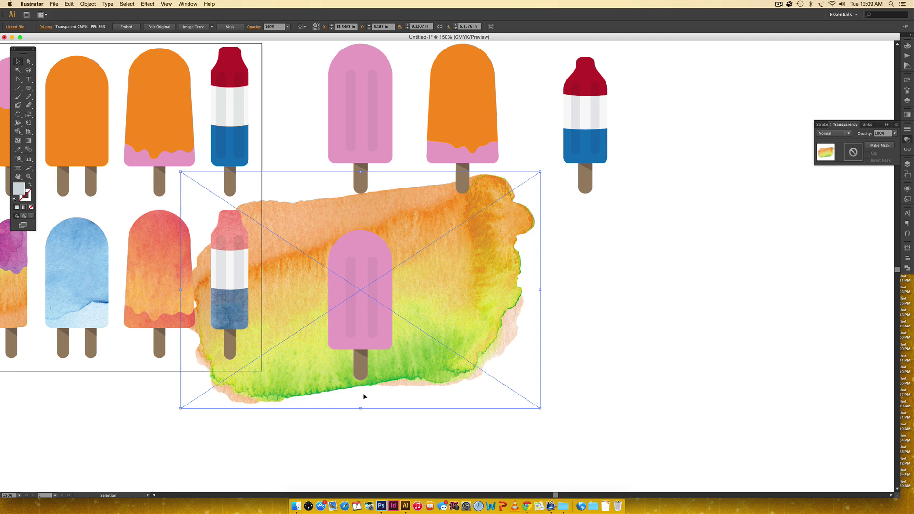
drag(360, 408, 362, 361)
drag(444, 227, 448, 245)
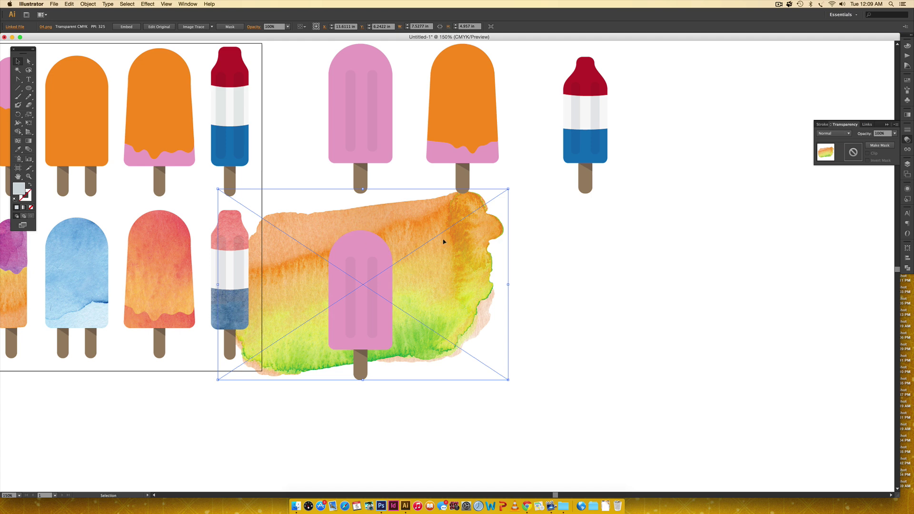
Make a clipping mask from the duplicated popsicle's pink body and the watercolour image behind it
shift+click(368, 241)
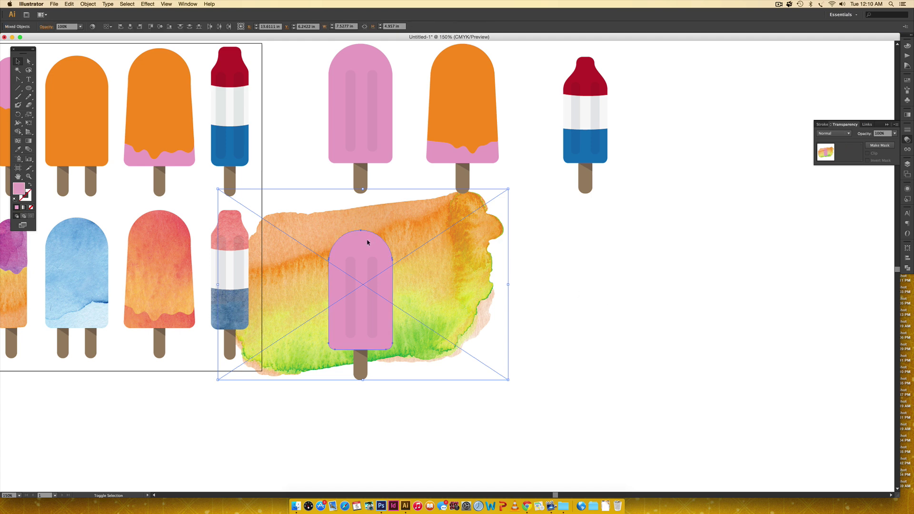
right_click(391, 247)
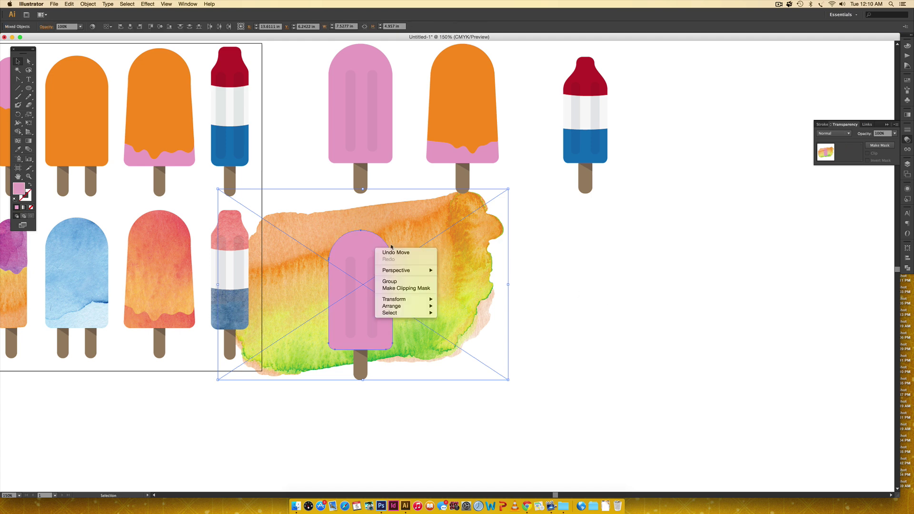
click(407, 289)
click(535, 359)
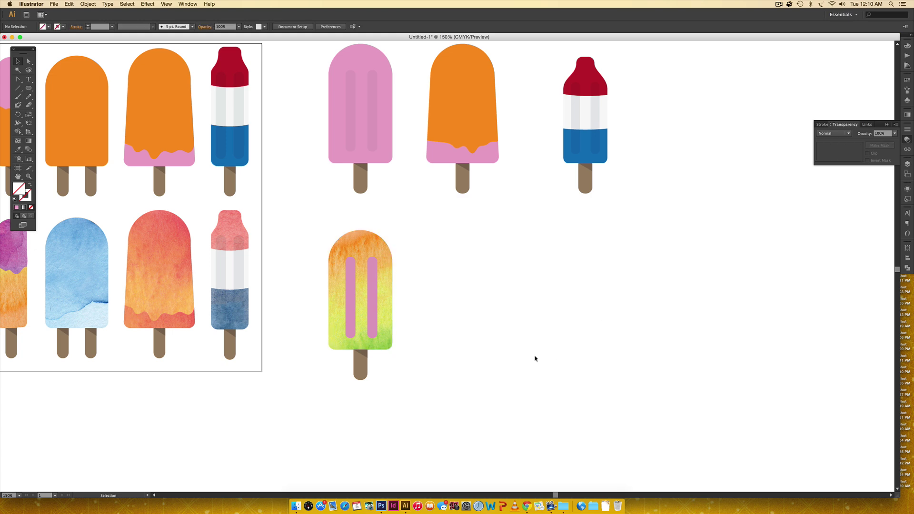
Restyle both pink grooves on the watercolour popsicle with the translucent grey look sampled from the rocket popsicle's grooves
scroll(521, 339, left, 5)
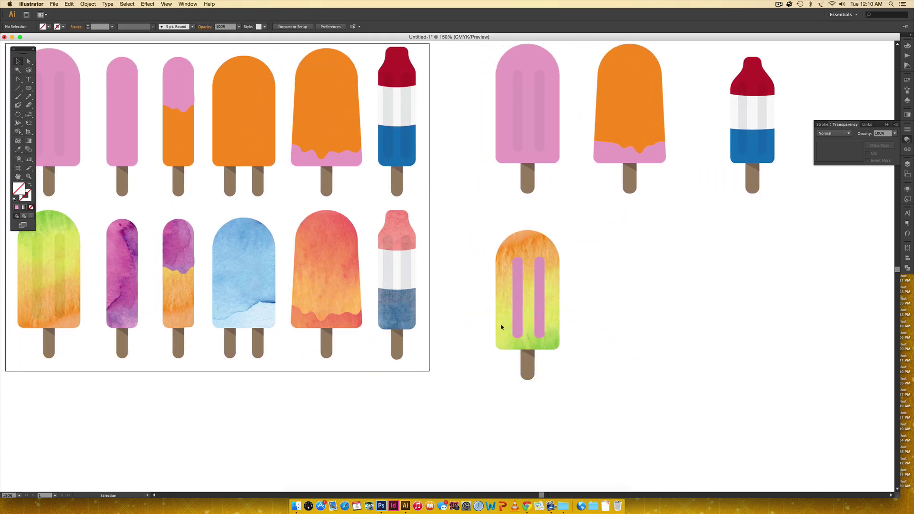
click(525, 316)
click(599, 314)
click(517, 306)
shift+click(540, 306)
key(i)
click(746, 111)
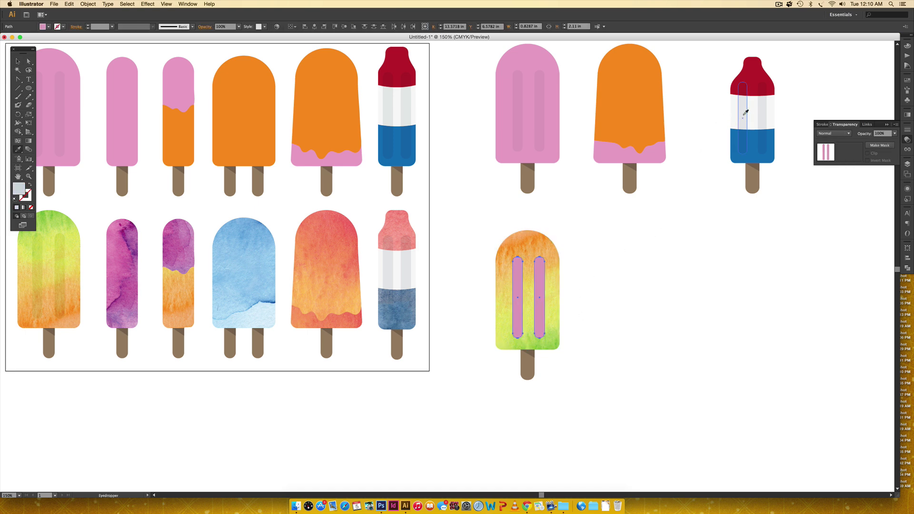
key(v)
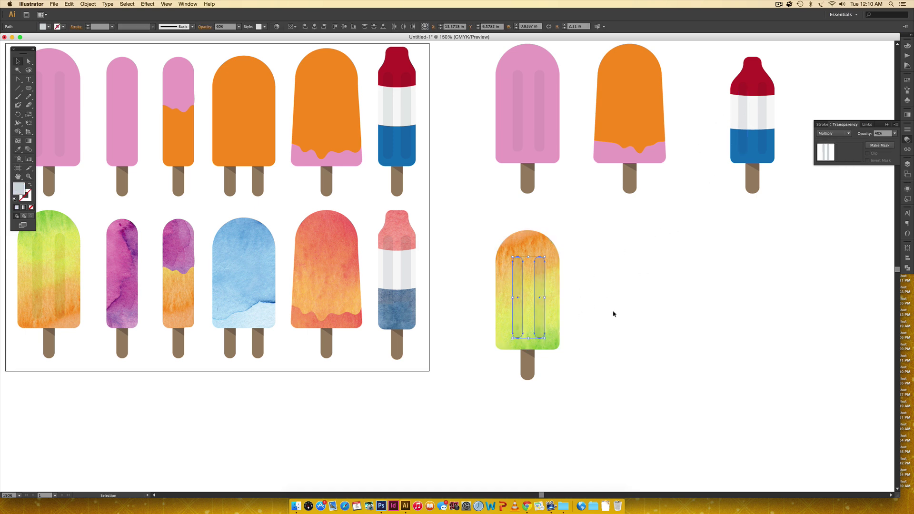
click(625, 313)
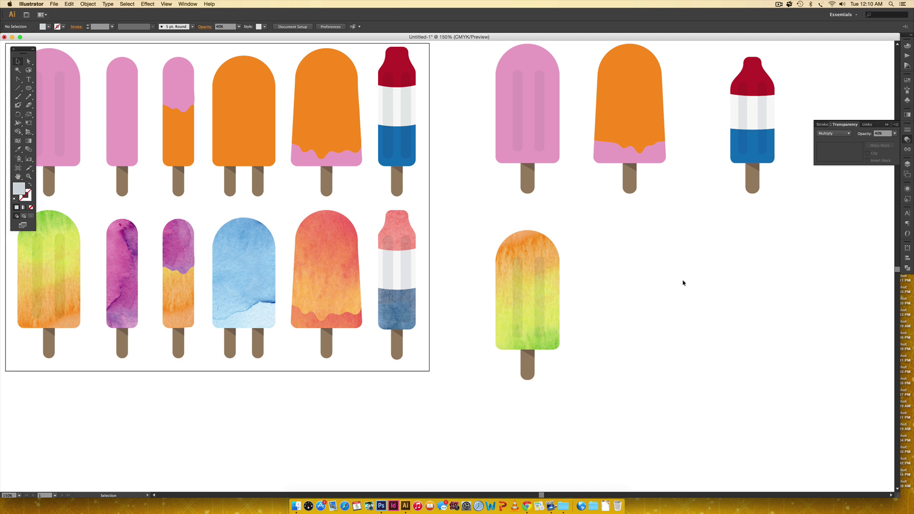
Shrink the watercolour image inside the first popsicle's clipping mask to about 6.7 in wide and reposition it to still fill the body
scroll(695, 298, left, 4)
scroll(695, 298, up, 2)
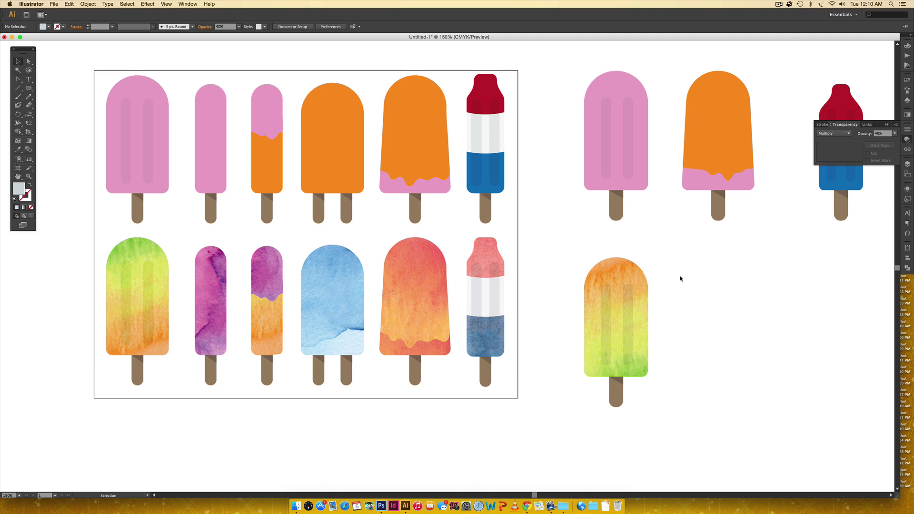
key(a)
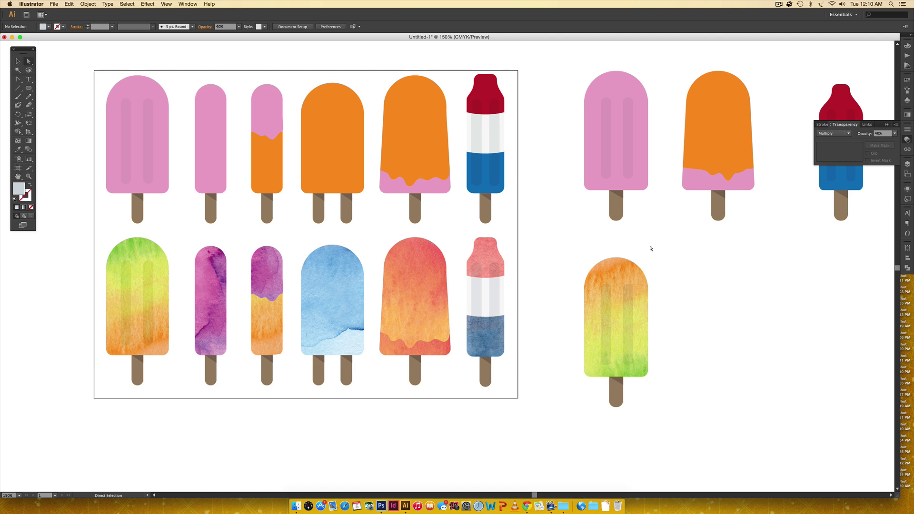
click(613, 270)
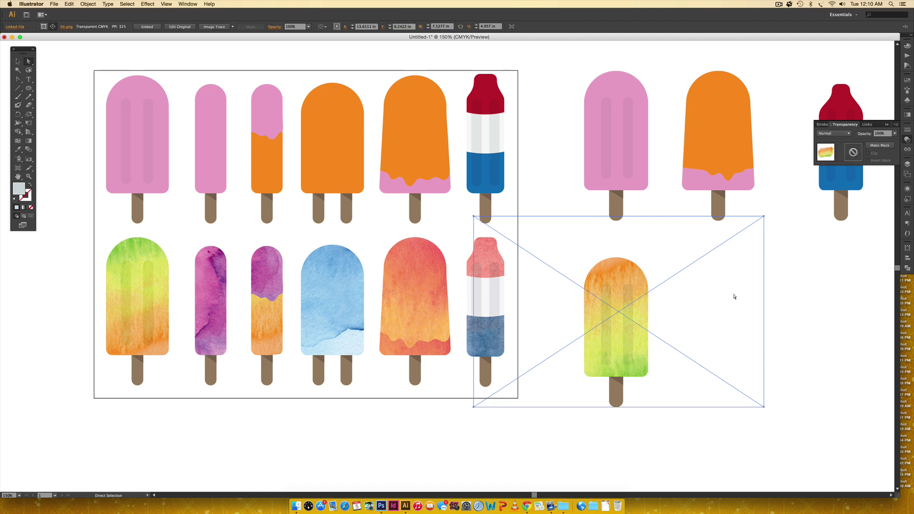
drag(622, 274, 616, 283)
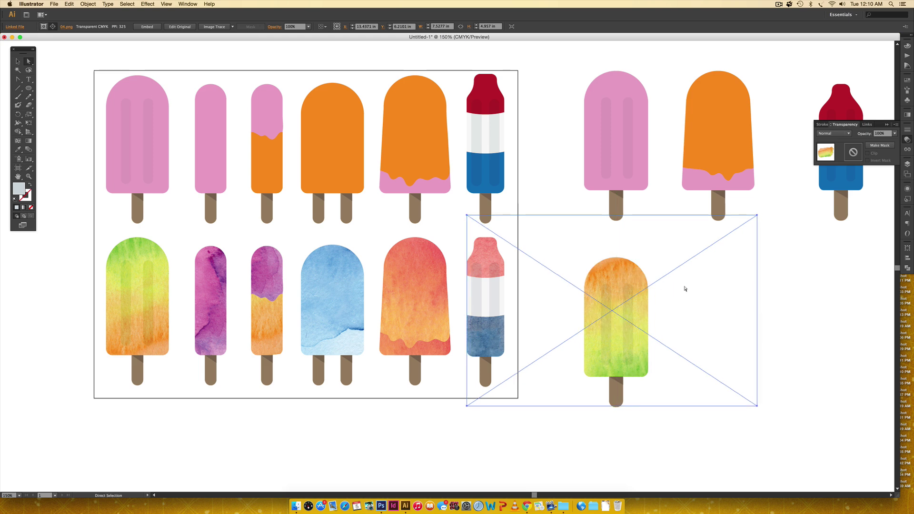
key(v)
drag(611, 406, 611, 385)
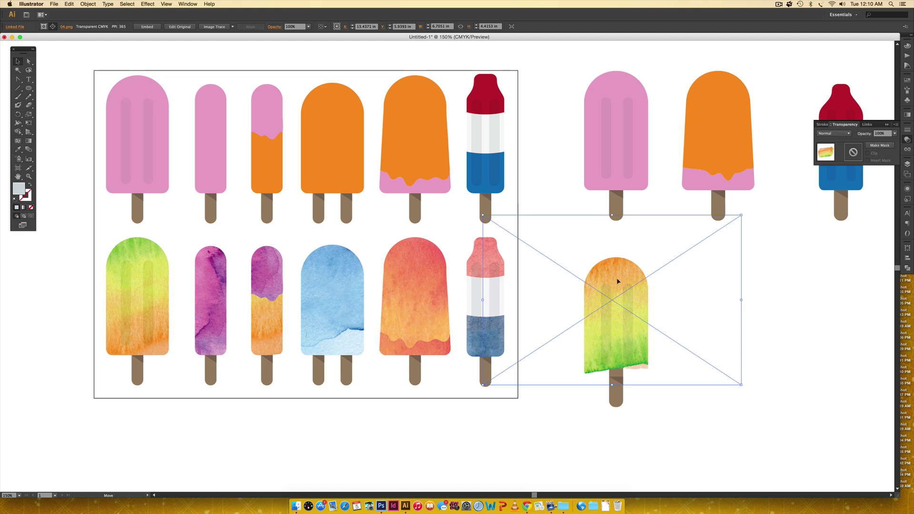
mouse_move(616, 274)
mouse_down()
mouse_move(617, 265)
mouse_move(619, 276)
mouse_move(611, 272)
mouse_up()
click(763, 357)
Duplicate the whole orange popsicle with the pink dripping base straight below the original, beside the watercolour popsicle
scroll(657, 349, right, 5)
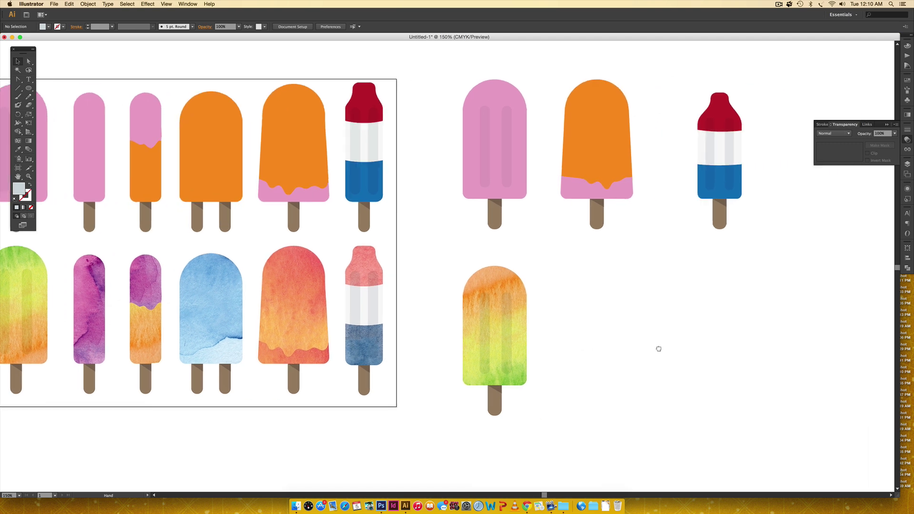
drag(556, 58, 636, 232)
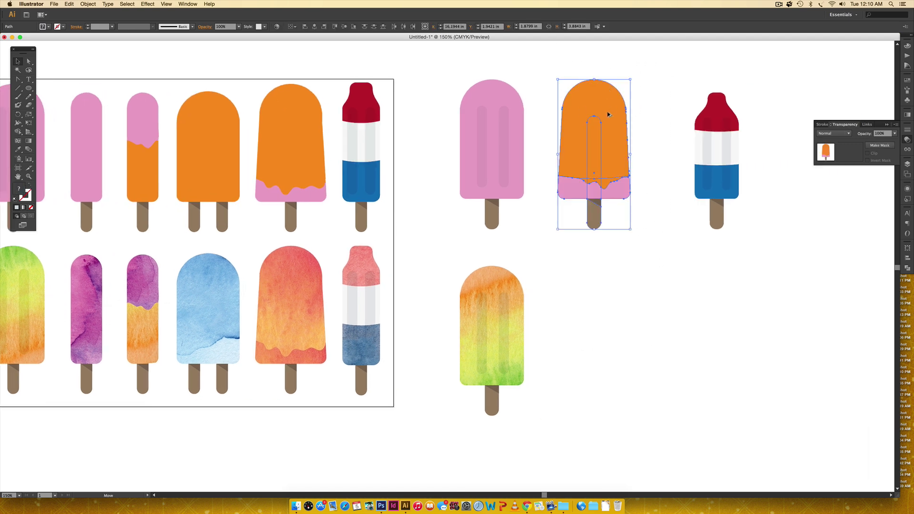
drag(608, 116, 627, 272)
click(676, 283)
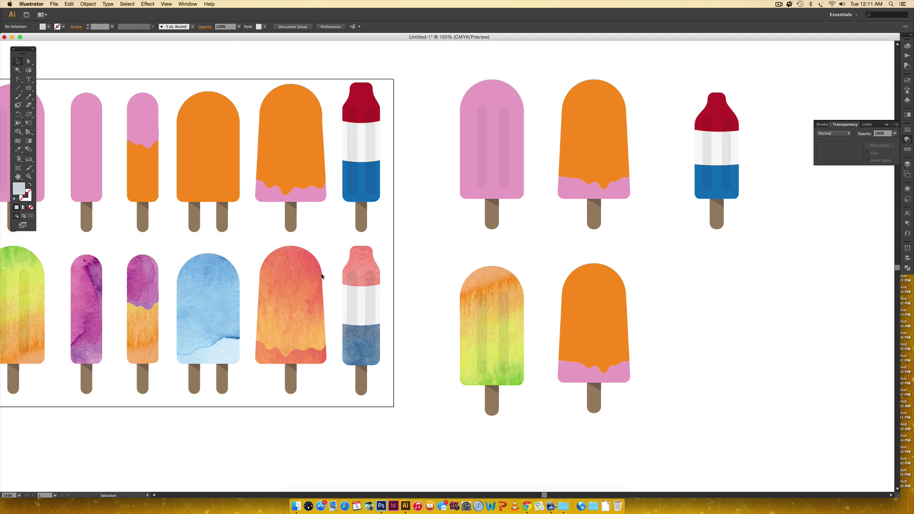
Place the linked red-orange watercolour texture 08.png from the transparent-pngs folder
click(54, 4)
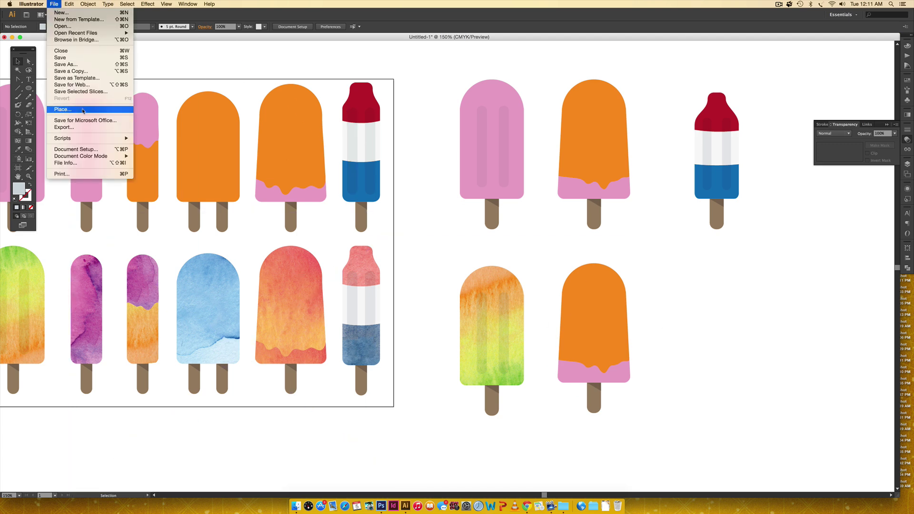
key(Return)
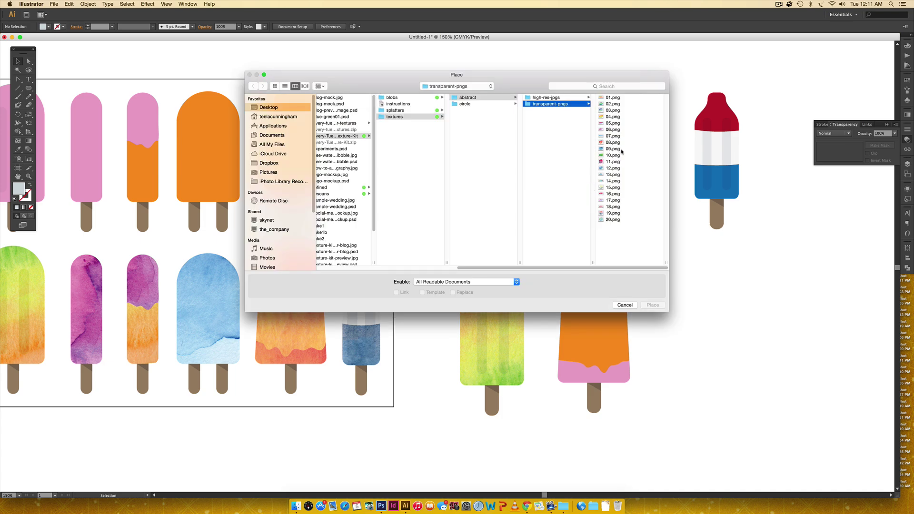
click(613, 143)
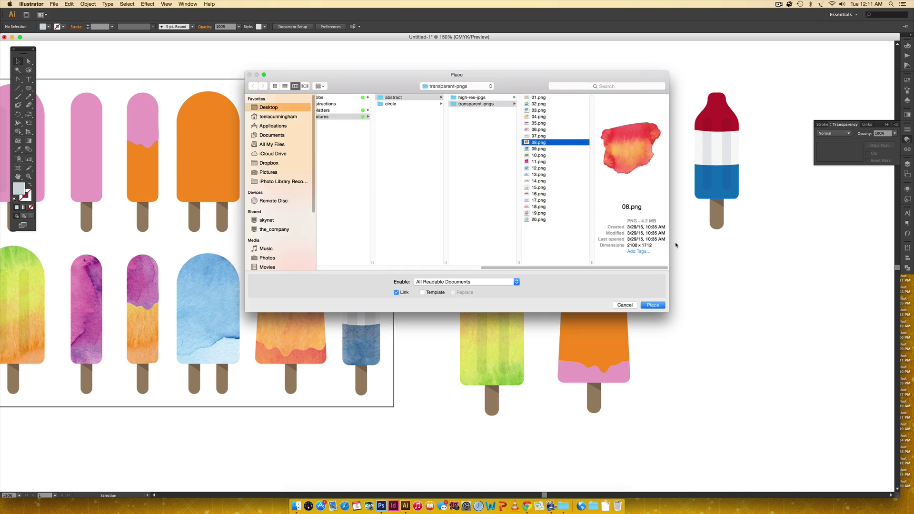
click(653, 305)
Scale the 08.png image down proportionally to about 6.28 in wide and move it over the duplicated orange popsicle
key(super+minus)
key(super+minus)
key(super+minus)
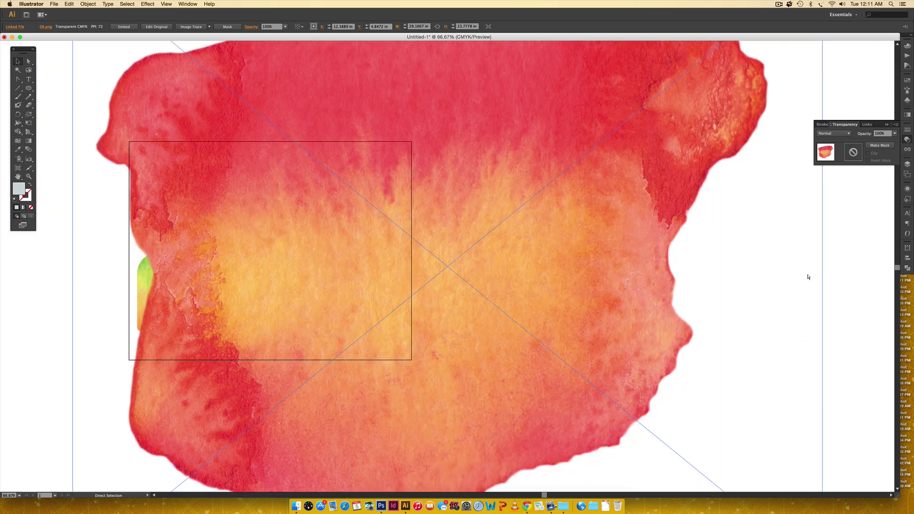
drag(635, 265, 517, 275)
scroll(517, 275, up, 4)
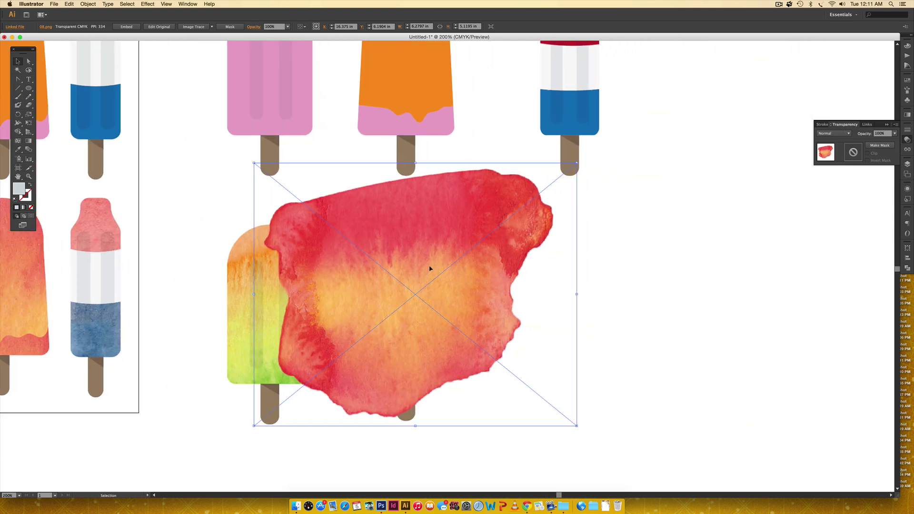
Send the red-orange watercolour image to the back and position it behind the duplicated popsicle's orange body
right_click(450, 280)
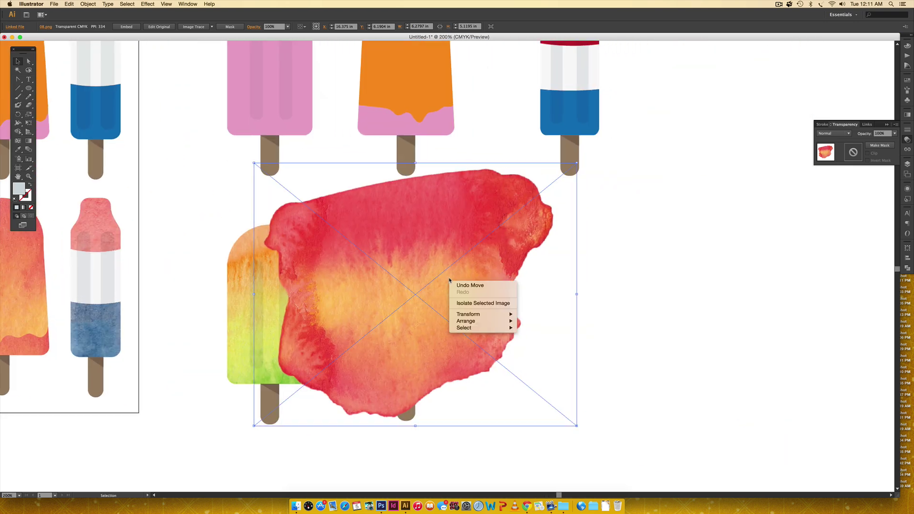
mouse_move(476, 320)
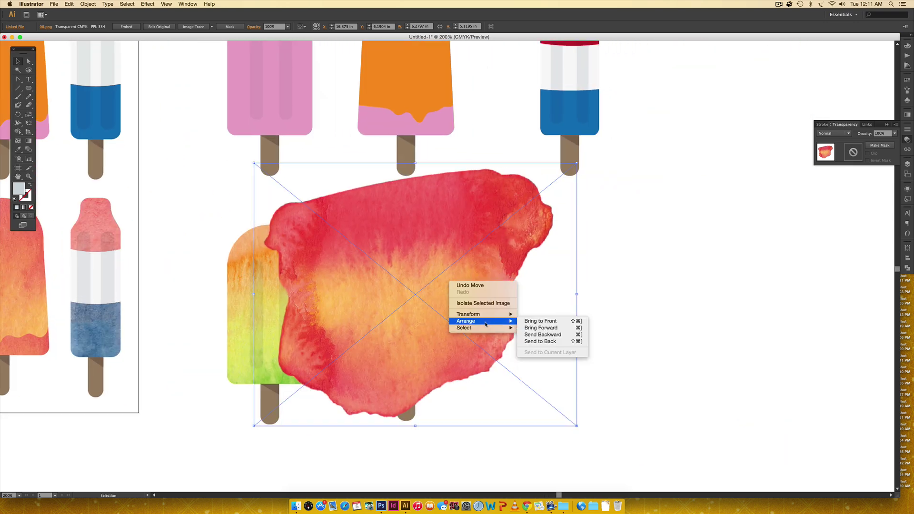
click(540, 341)
mouse_move(477, 271)
mouse_down()
mouse_move(485, 271)
mouse_move(485, 292)
mouse_move(492, 280)
mouse_move(477, 289)
mouse_up()
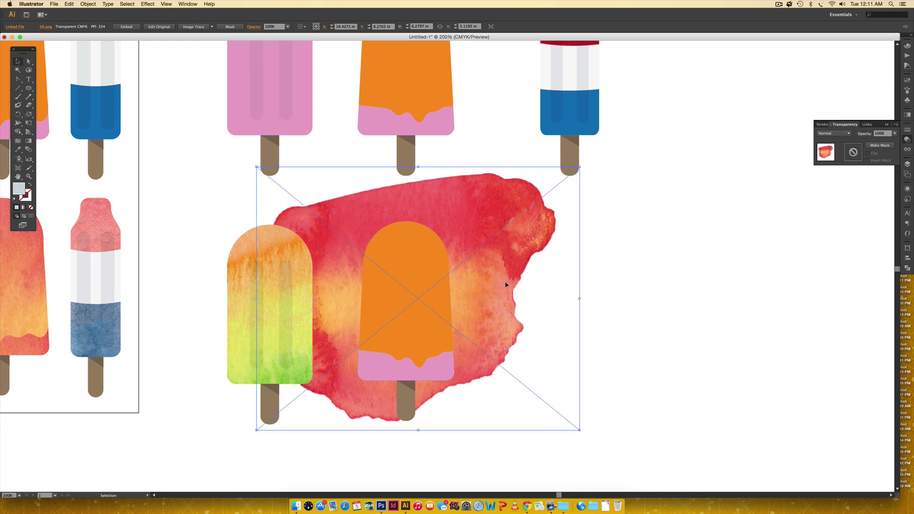
Make a clipping mask from the duplicated popsicle's orange body and the watercolour image behind it
shift+click(408, 260)
right_click(424, 257)
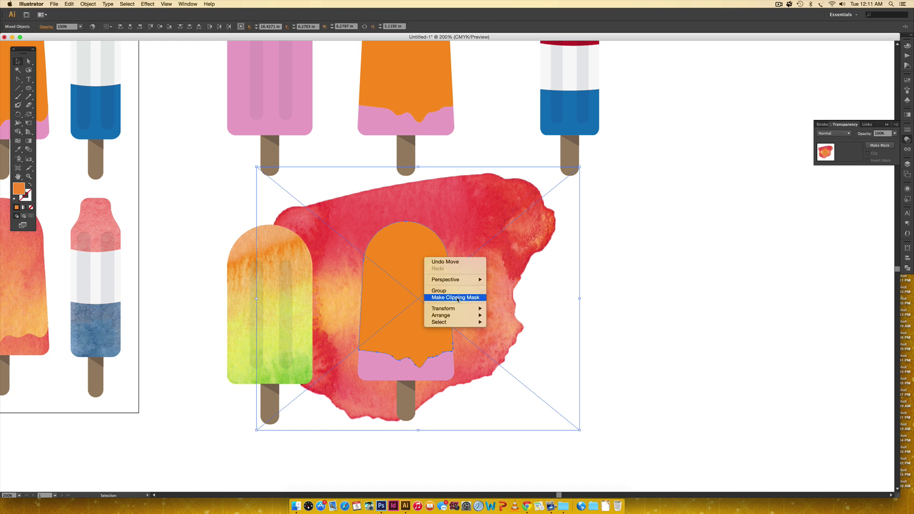
click(455, 297)
click(579, 368)
scroll(579, 368, left, 5)
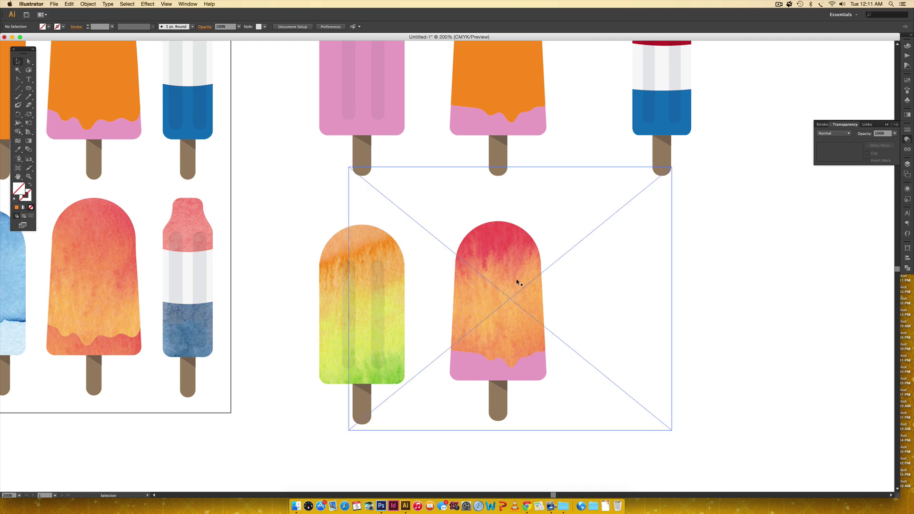
Enlarge the masked image inside the orange popsicle body to about 7.19 in wide and reposition it to adjust the colour blend
key(a)
click(508, 320)
mouse_move(516, 341)
mouse_down()
mouse_move(504, 312)
mouse_move(541, 330)
mouse_move(516, 320)
mouse_move(526, 327)
mouse_up()
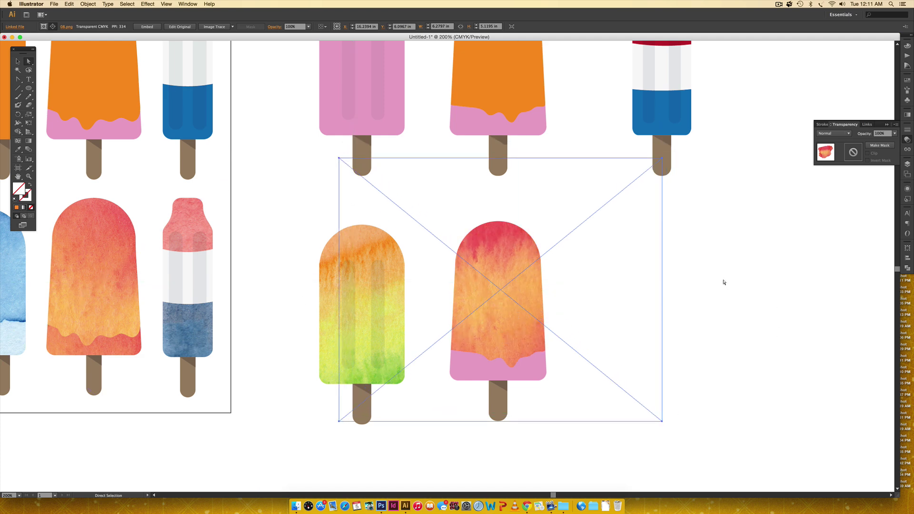
key(v)
drag(662, 158, 715, 123)
mouse_move(516, 294)
mouse_down()
mouse_move(510, 302)
mouse_move(518, 306)
mouse_move(497, 311)
mouse_move(506, 306)
mouse_up()
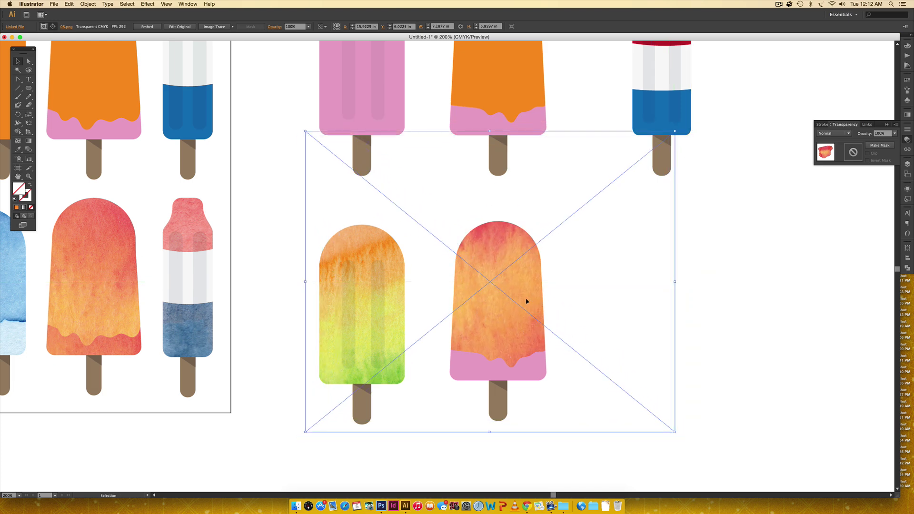
click(687, 305)
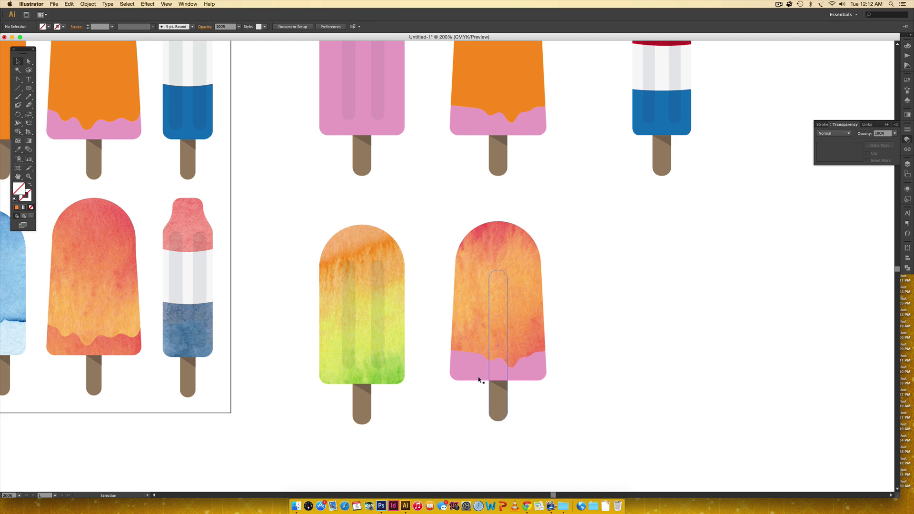
Place a second linked copy of 08.png for the popsicle's pink dripping base
scroll(652, 413, down, 3)
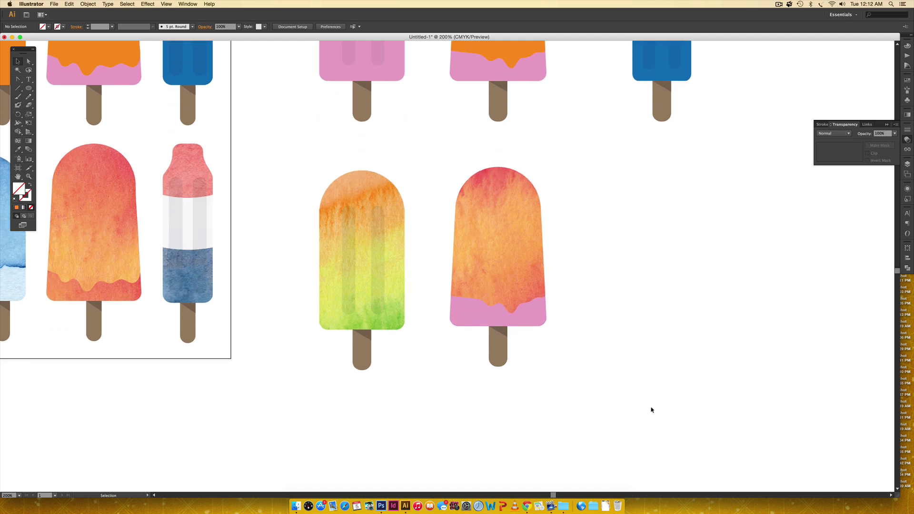
click(53, 4)
click(74, 111)
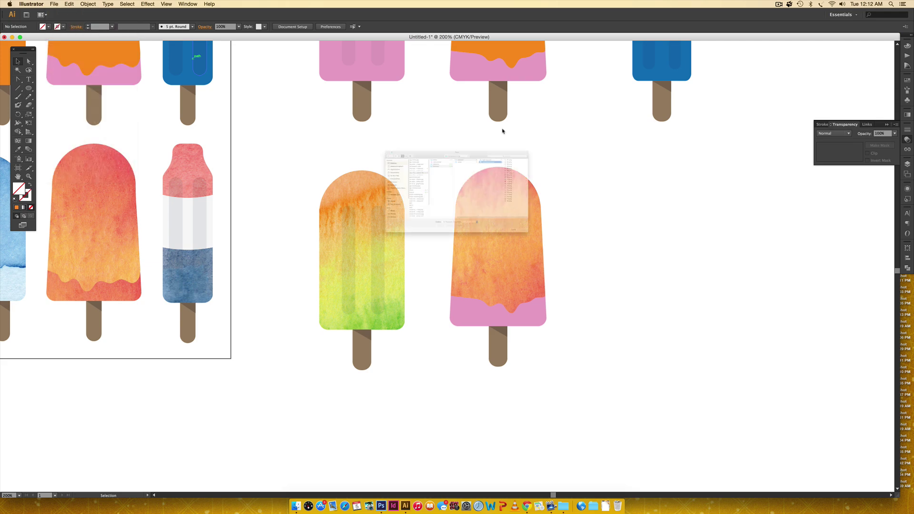
click(612, 142)
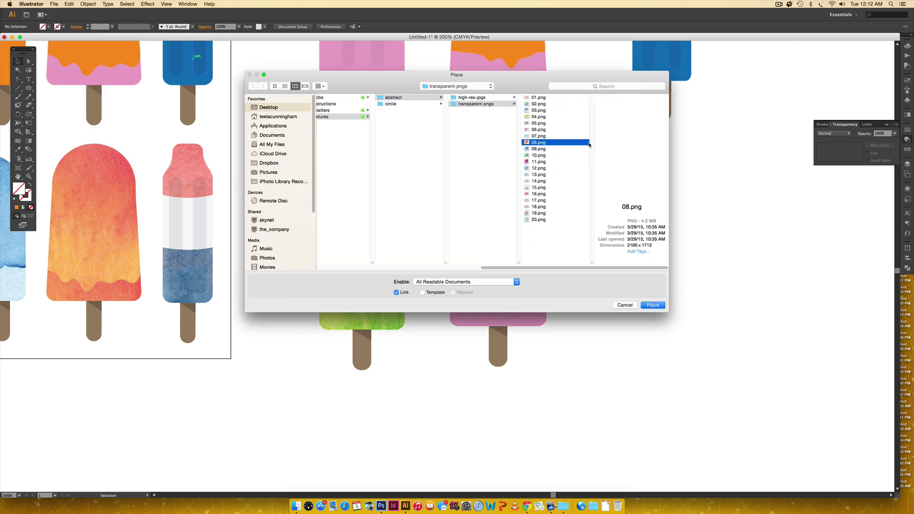
click(652, 305)
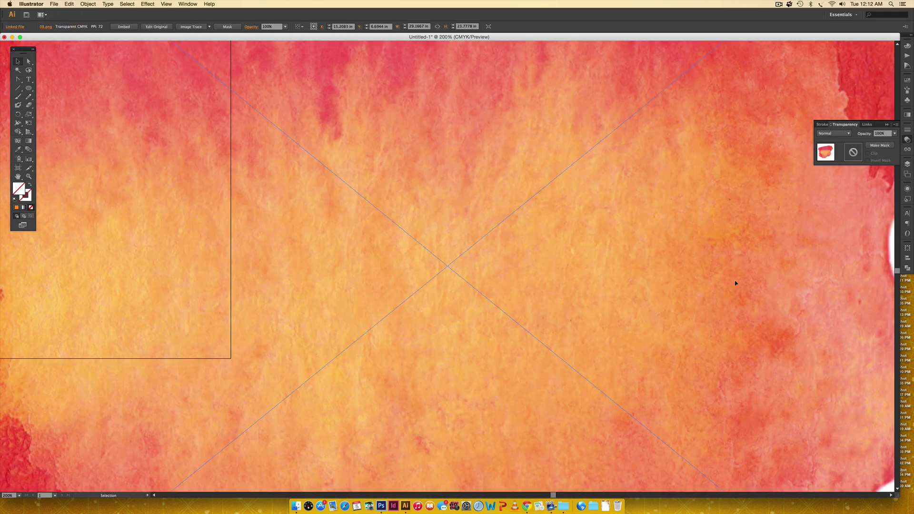
Scale the second 08.png image down proportionally to about 7.13 in wide and move it over the second watercolour popsicle
key(super+minus)
key(super+minus)
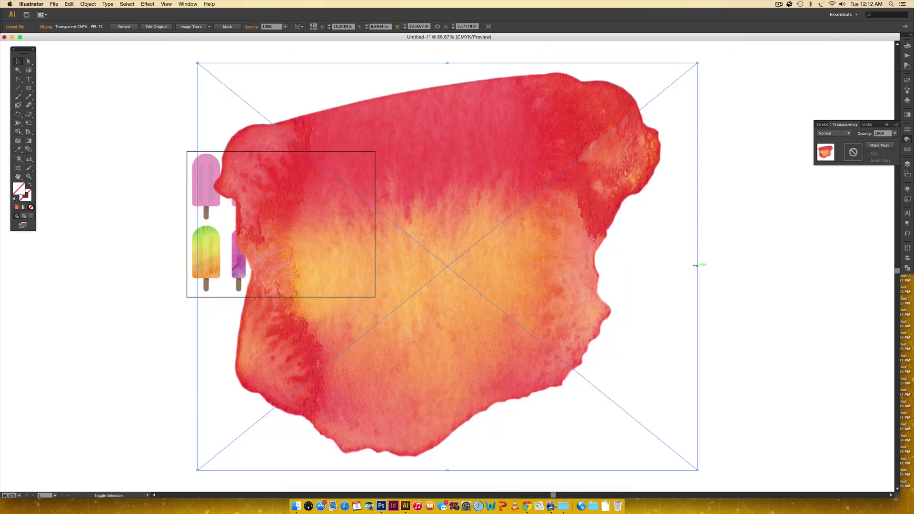
drag(698, 266, 495, 259)
key(super+plus)
key(super+plus)
key(super+plus)
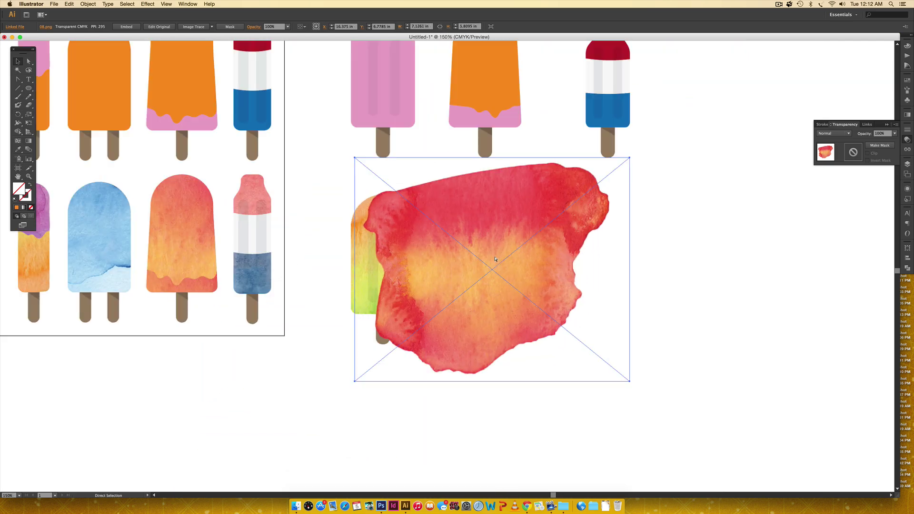
Send the second watercolour image to the back and raise it so its lower red area lies behind the pink base
right_click(581, 278)
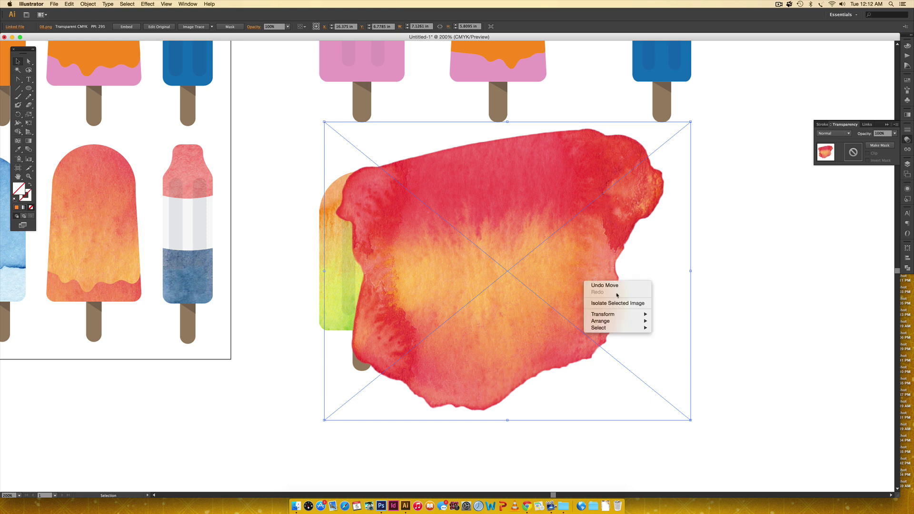
mouse_move(618, 321)
click(721, 345)
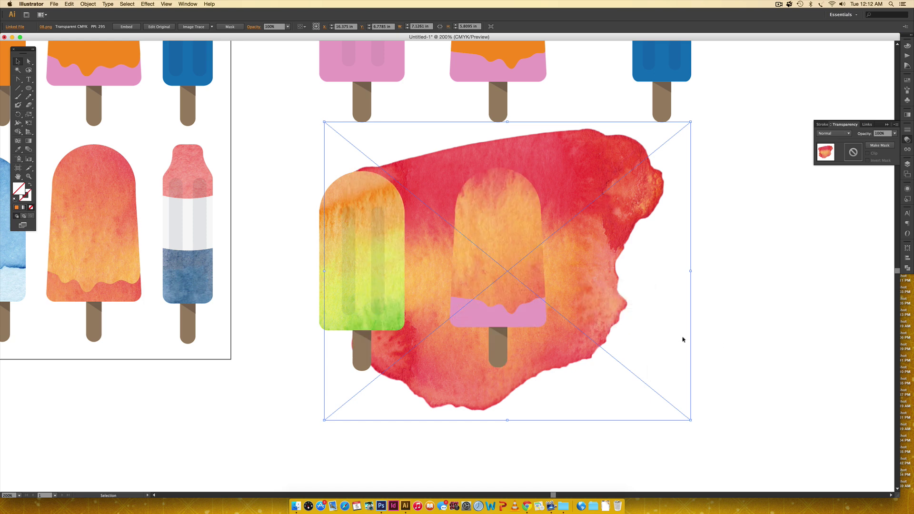
mouse_move(585, 321)
mouse_down()
mouse_move(595, 327)
mouse_move(570, 314)
mouse_move(555, 291)
mouse_move(590, 306)
mouse_up()
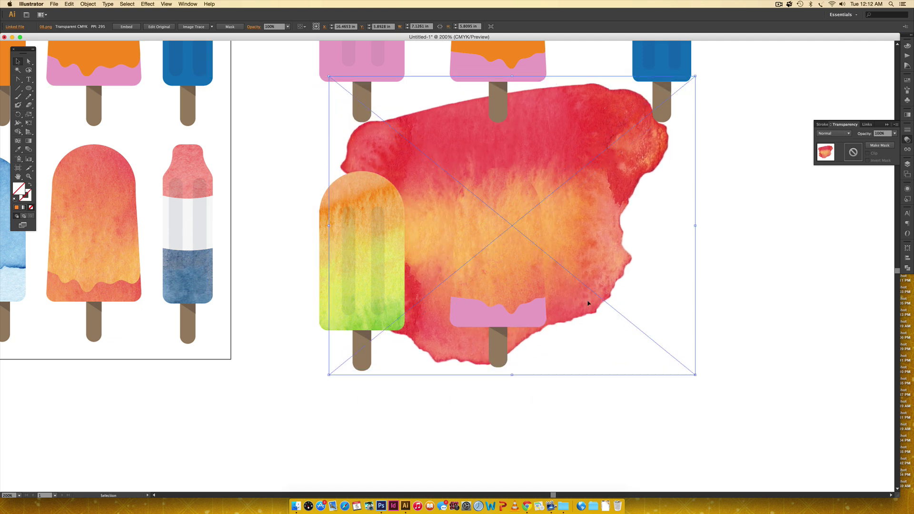
Make a clipping mask from the popsicle's pink base and the second watercolour image
shift+click(527, 316)
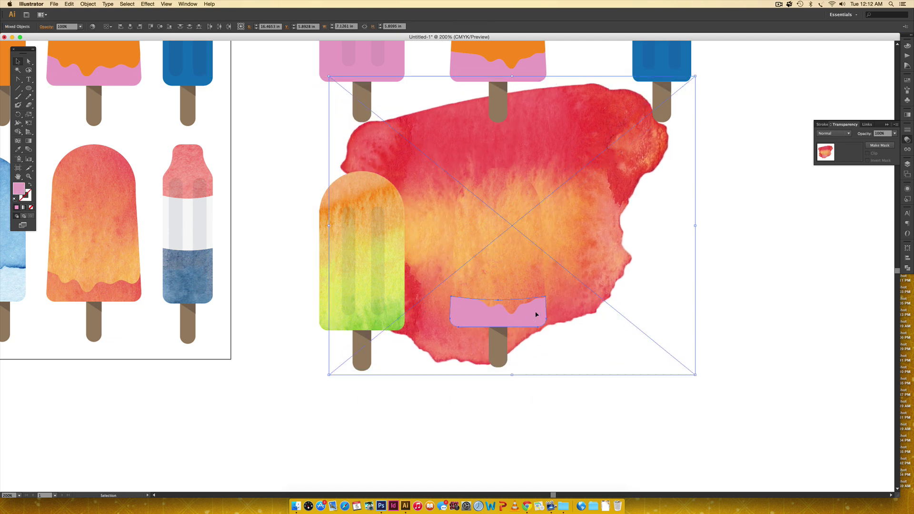
right_click(533, 316)
key(super+7)
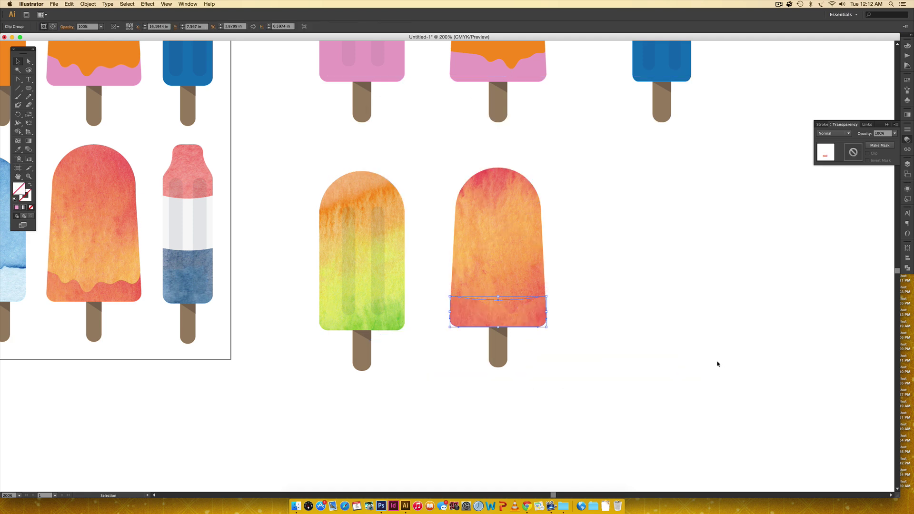
click(701, 363)
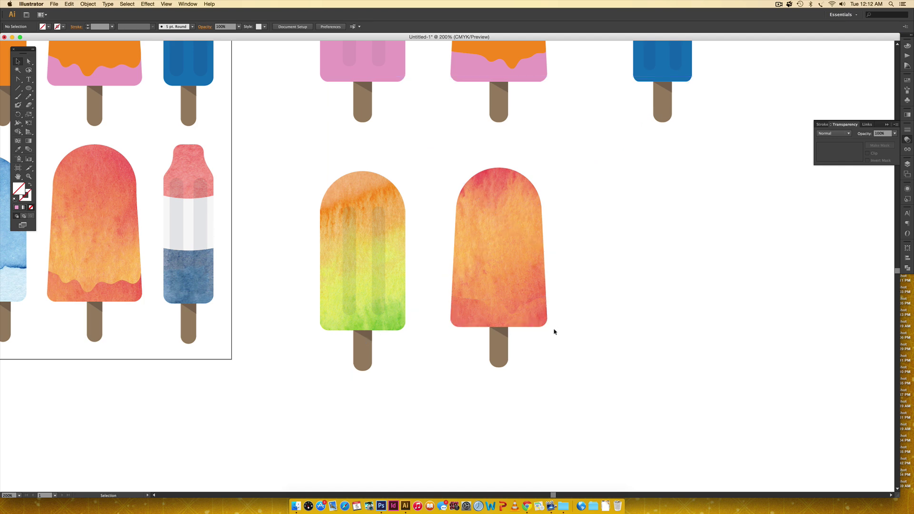
Shift the watercolour image inside the dripping base's clipping mask about 1.1 in right, bringing a deeper red into the base's left side
key(a)
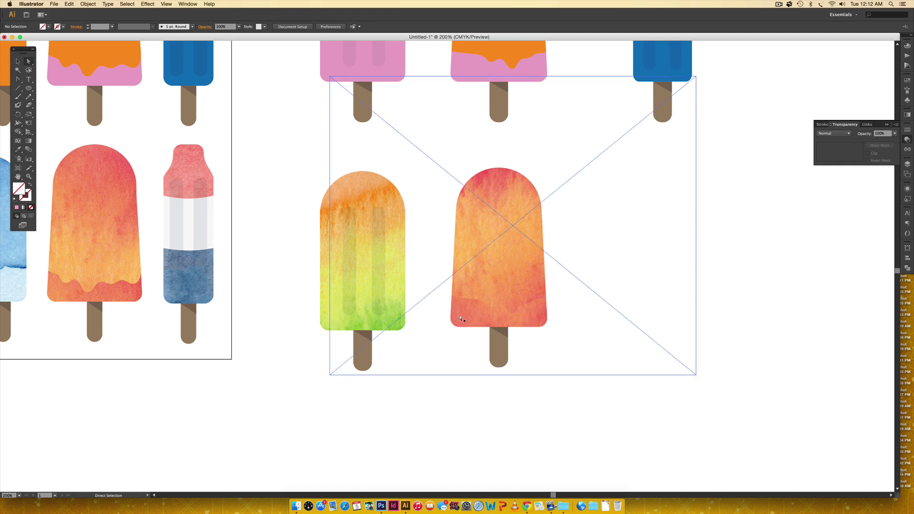
click(459, 321)
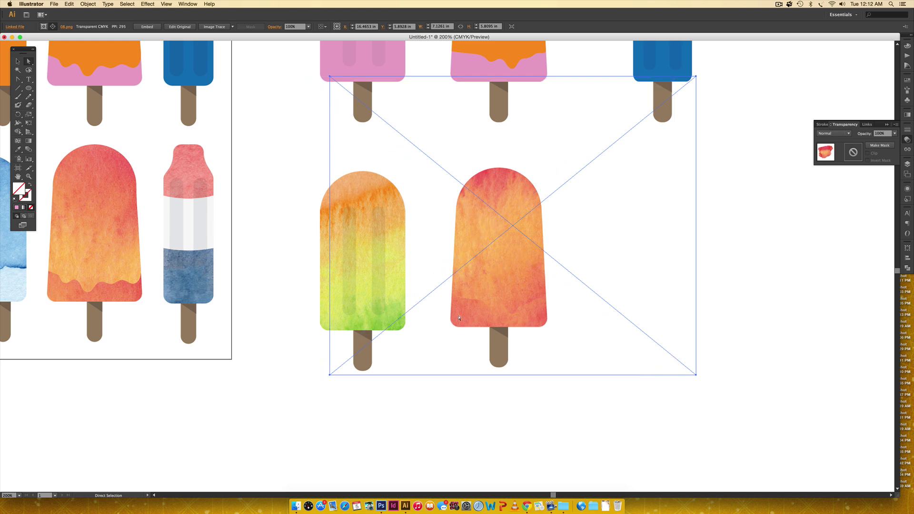
drag(459, 318, 485, 318)
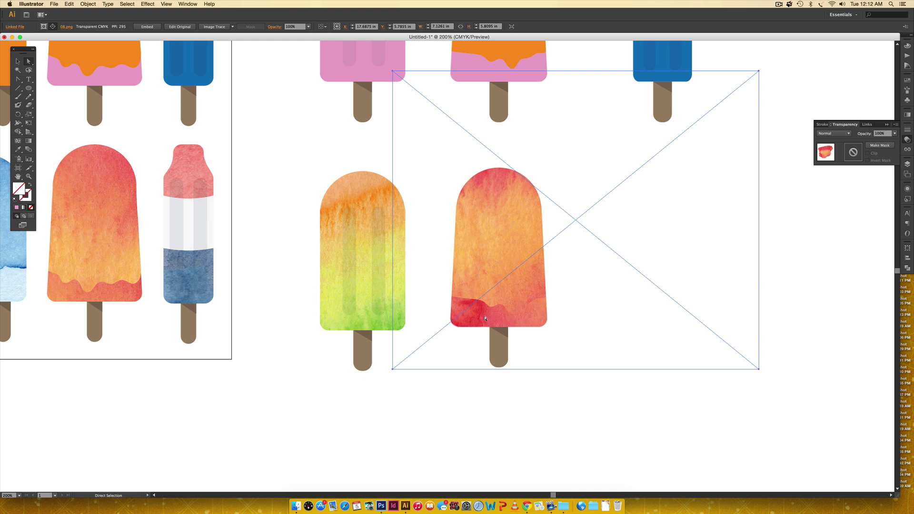
drag(519, 240, 512, 241)
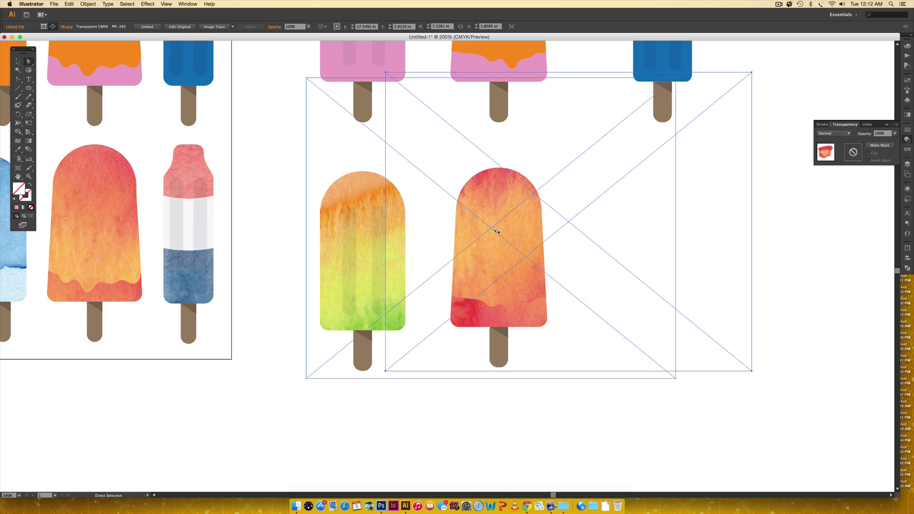
click(737, 406)
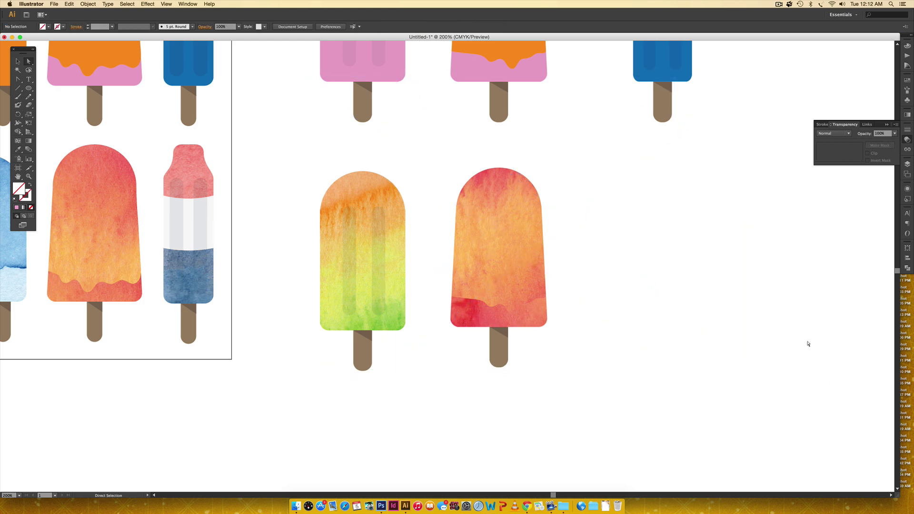
Reposition the watercolour image inside the popsicle body's clipping mask lower and to the right, so its red area fills the rounded top
click(493, 237)
drag(493, 237, 552, 247)
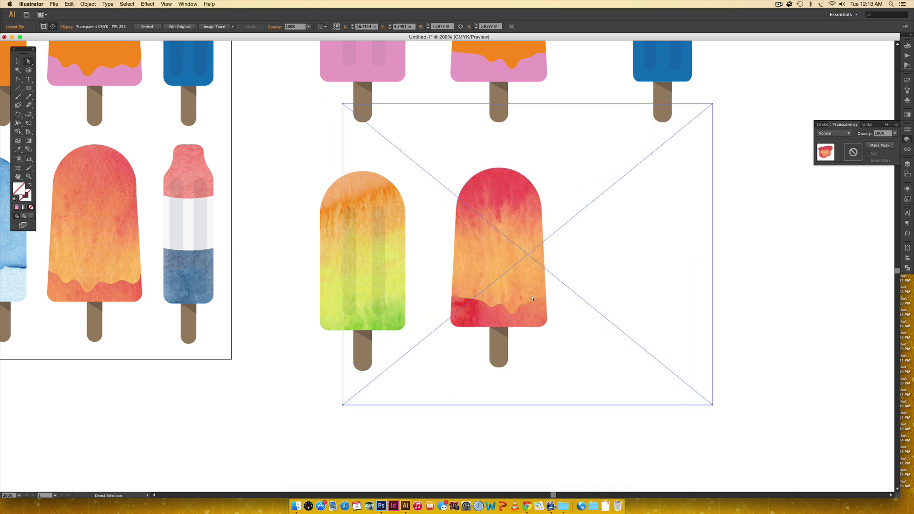
click(787, 341)
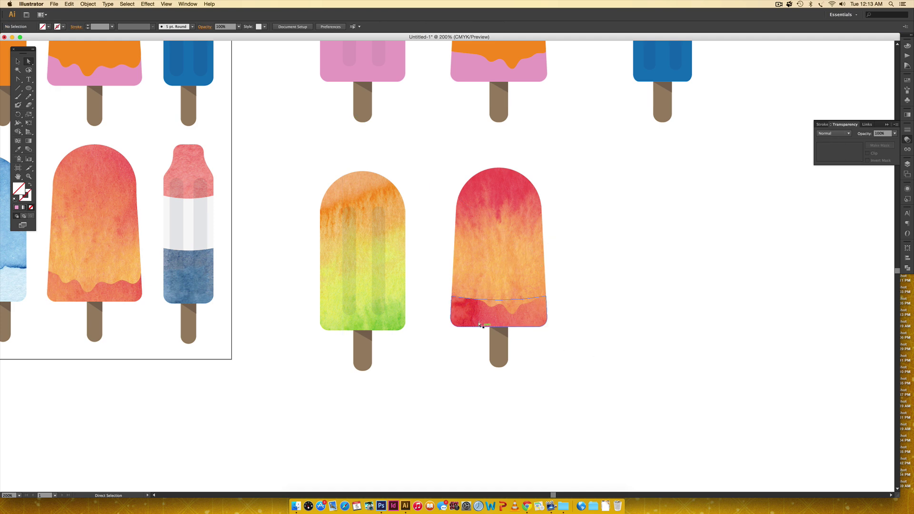
Move the dripping base's masked watercolour image farther right and slightly up so the deep red reaches the middle of the base
click(479, 322)
drag(479, 326, 503, 319)
click(735, 427)
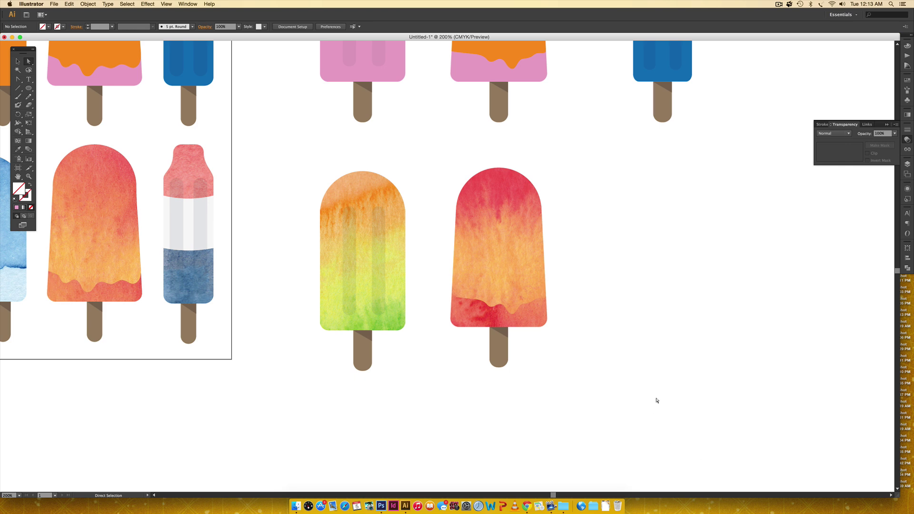
key(super+minus)
key(super+minus)
key(super+minus)
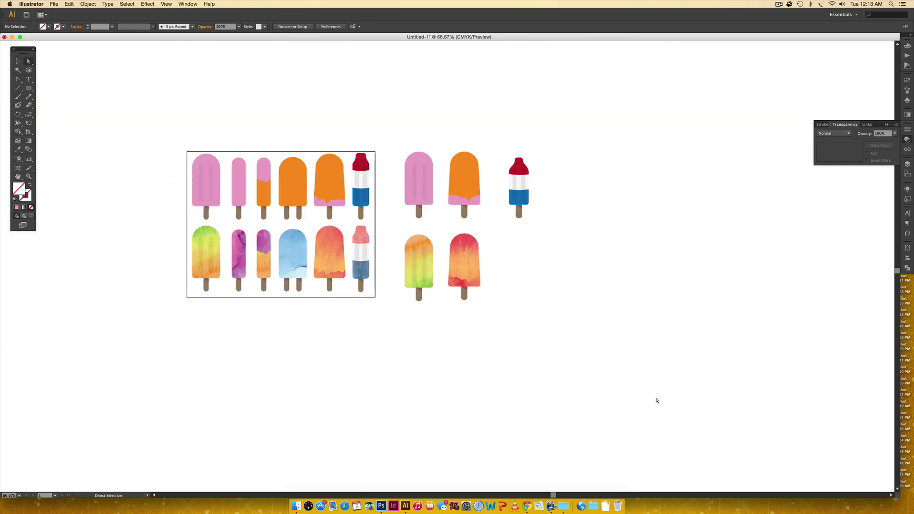